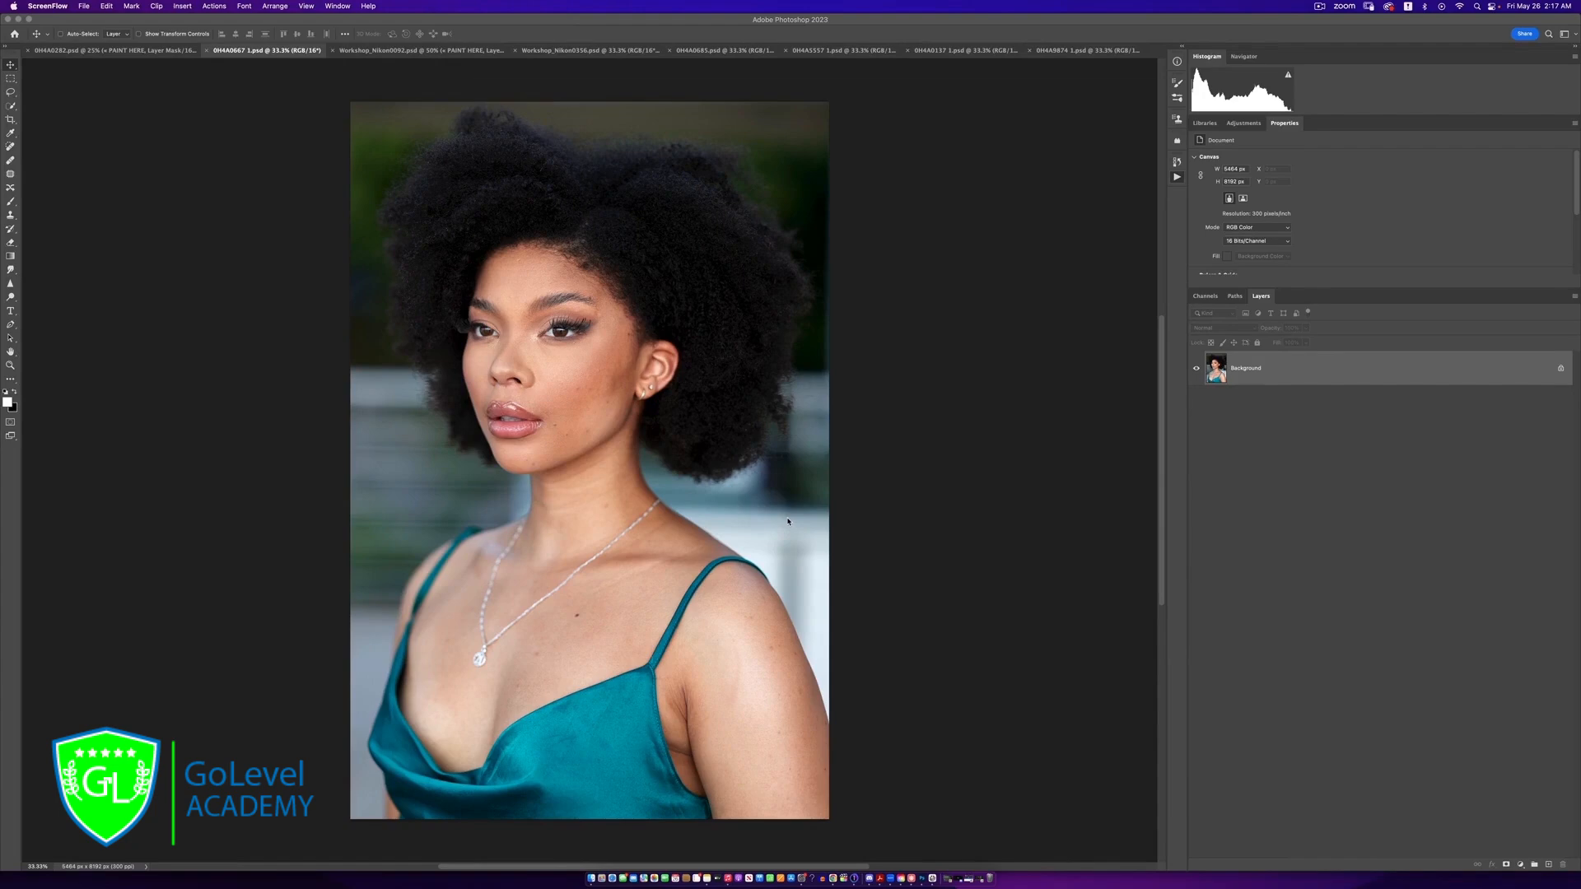
# Show the list of recorded actions and look through the other open portrait documents
pyautogui.click(1176, 177)
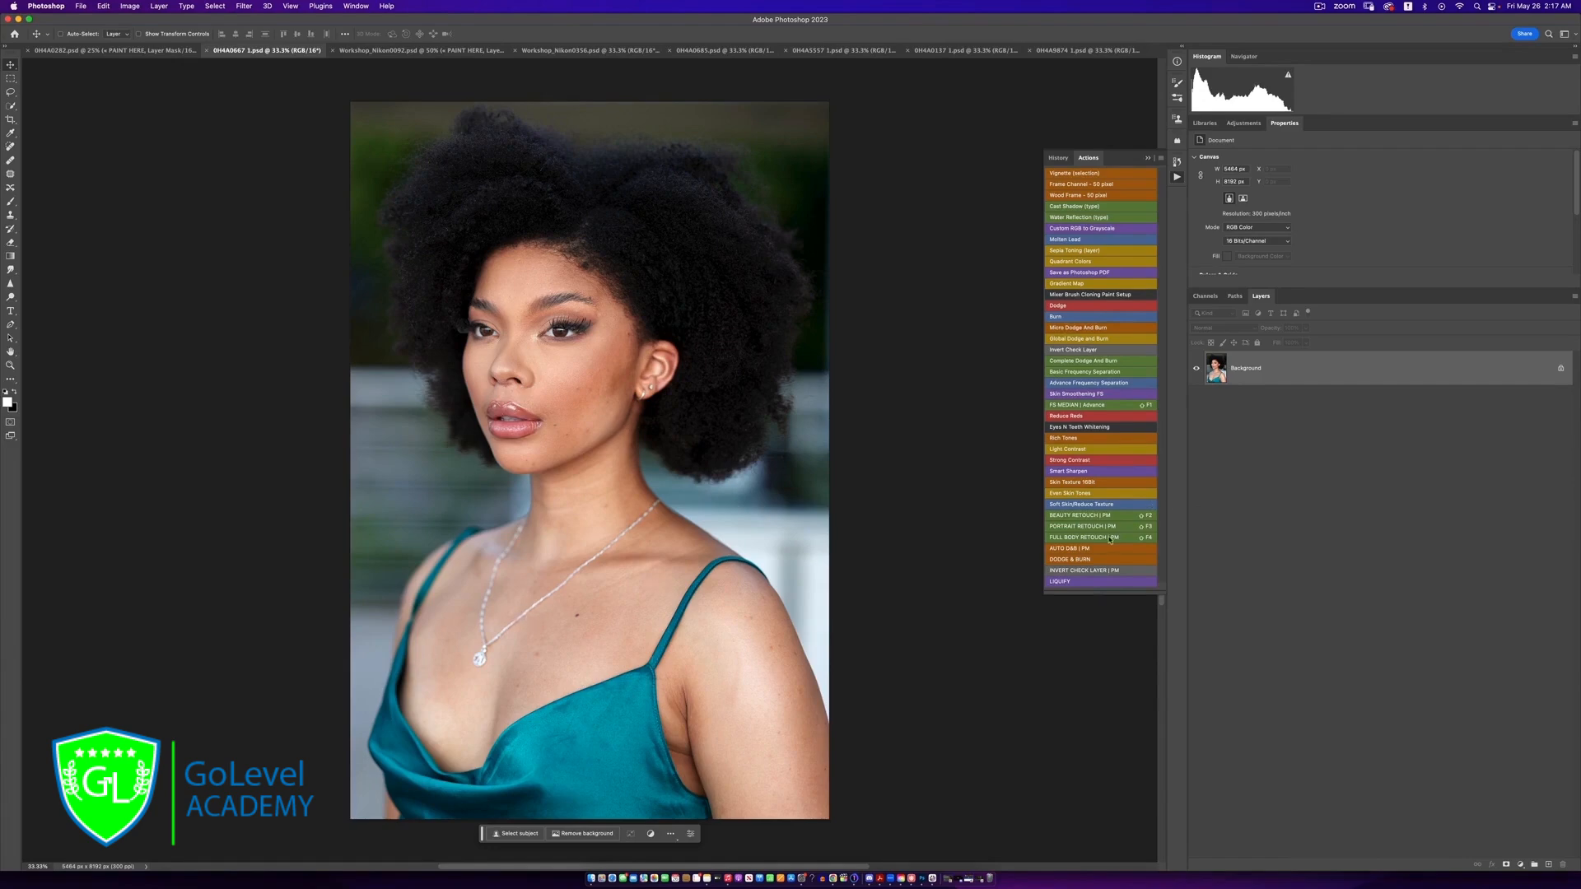
pyautogui.click(945, 52)
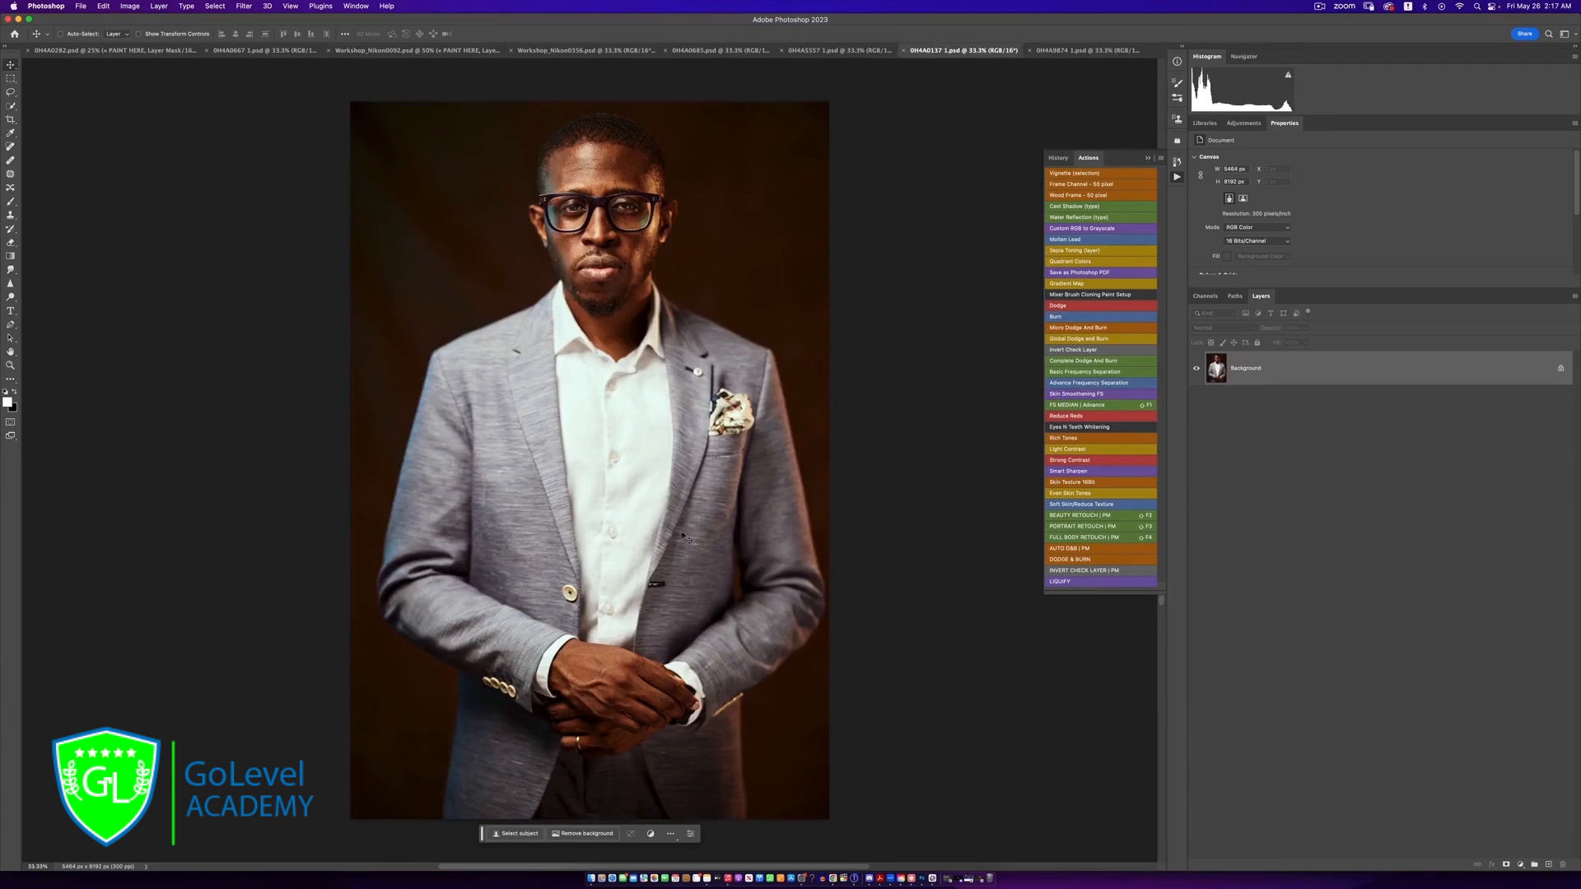
pyautogui.click(1041, 51)
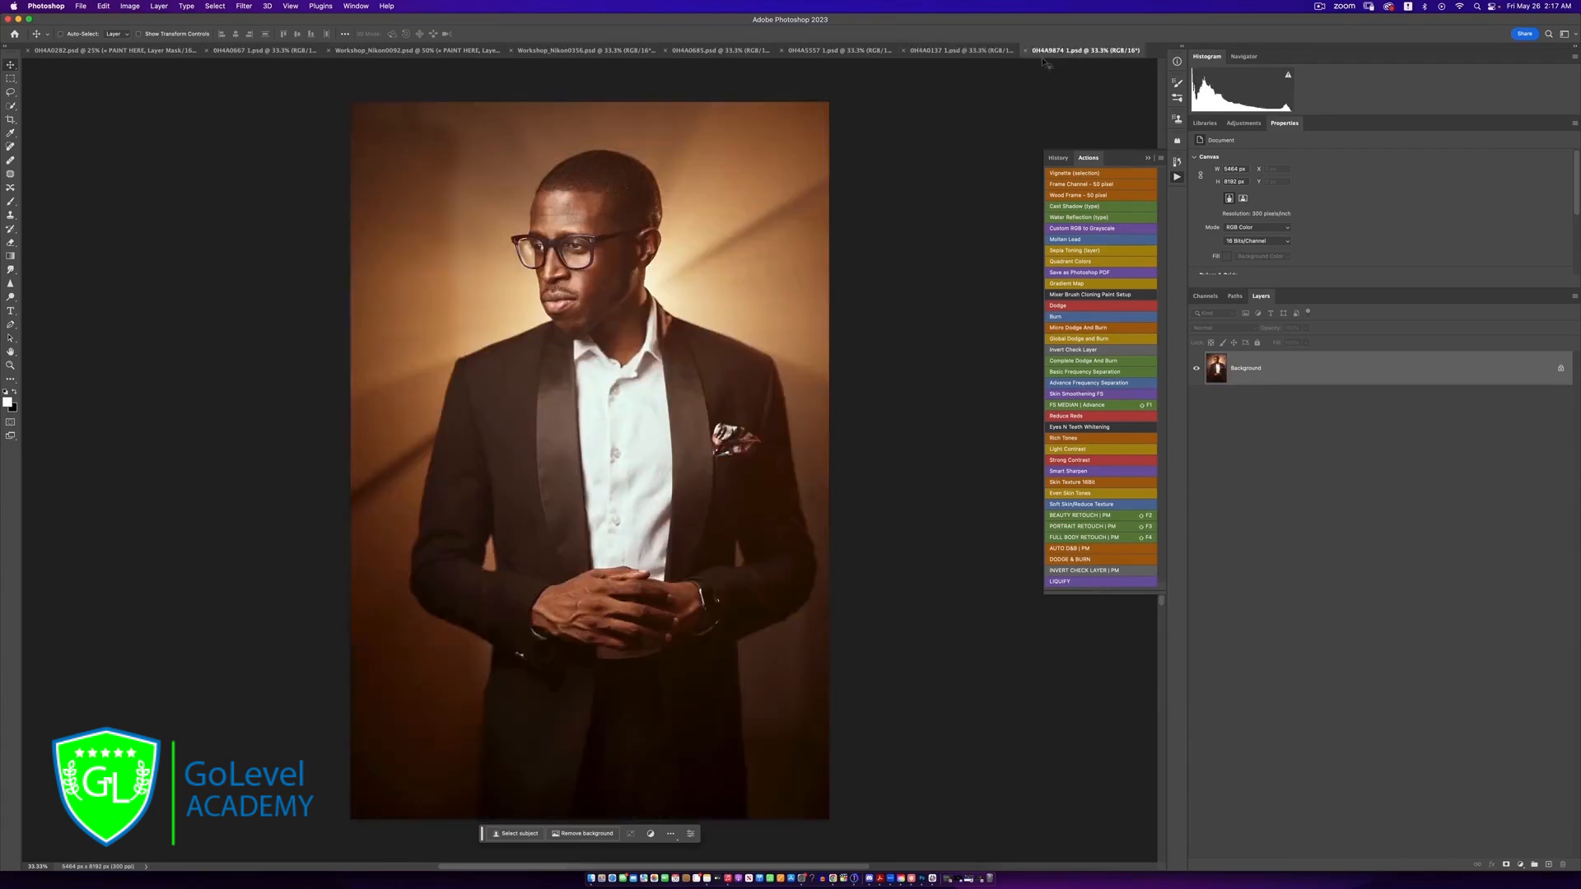
pyautogui.click(700, 52)
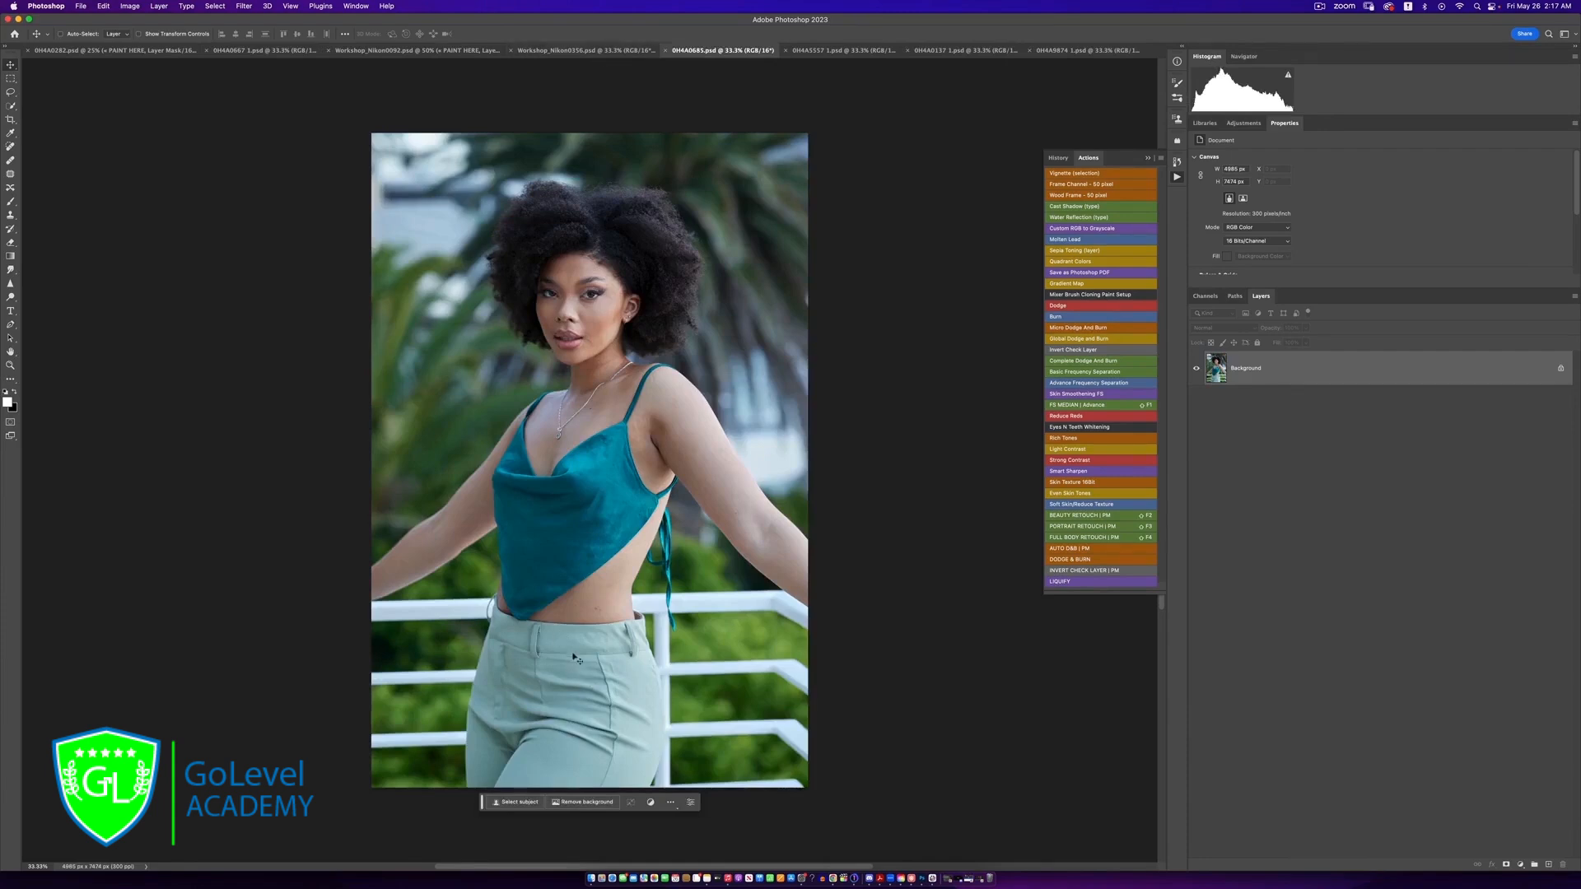
pyautogui.click(537, 51)
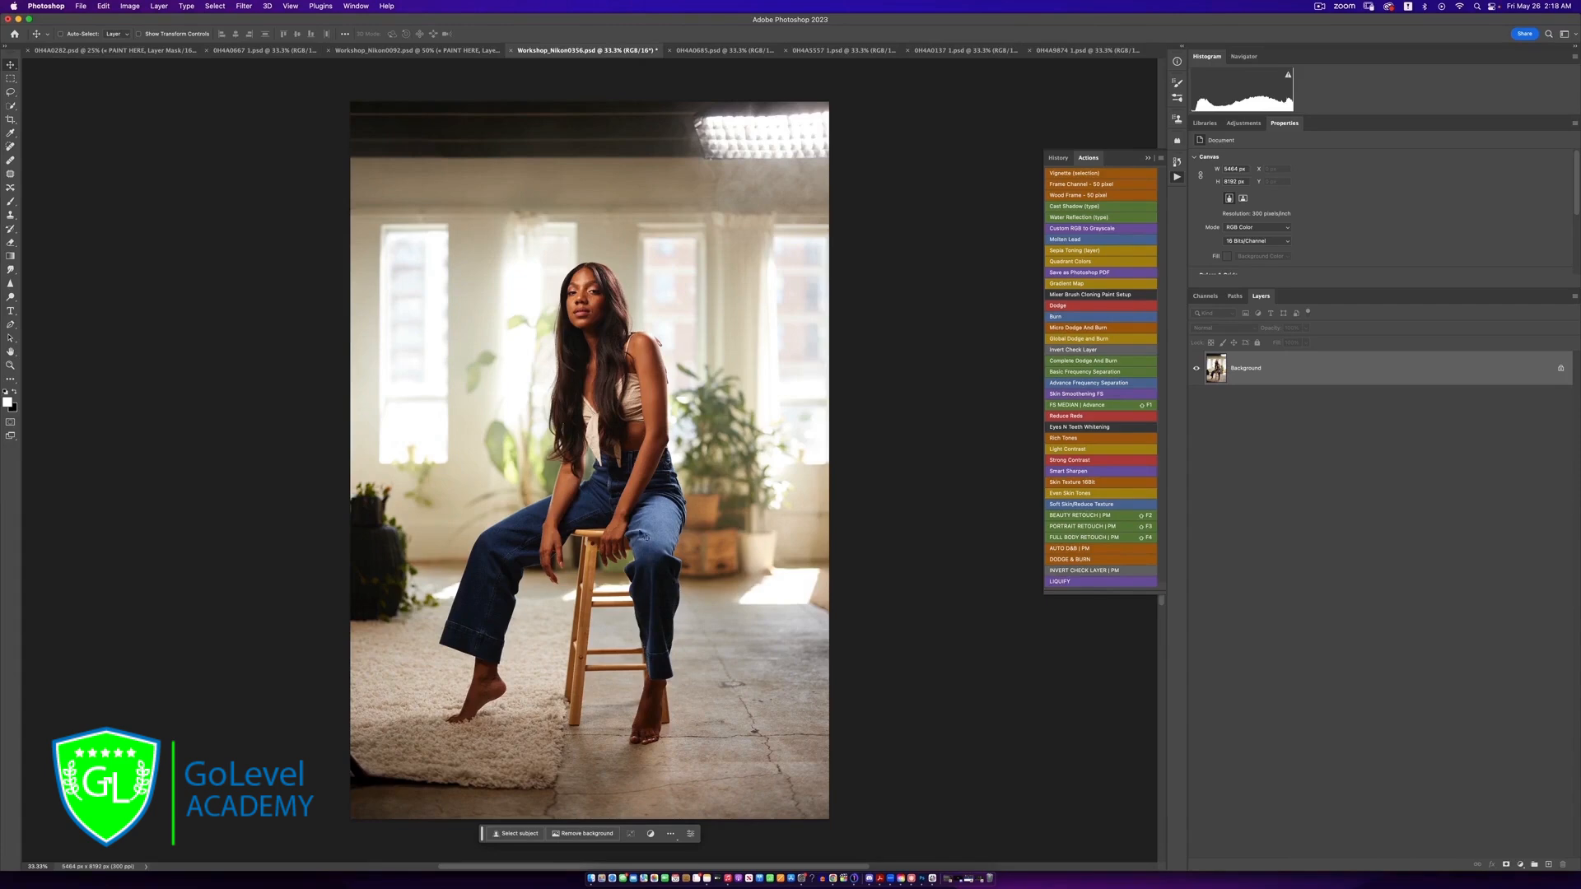
pyautogui.click(424, 51)
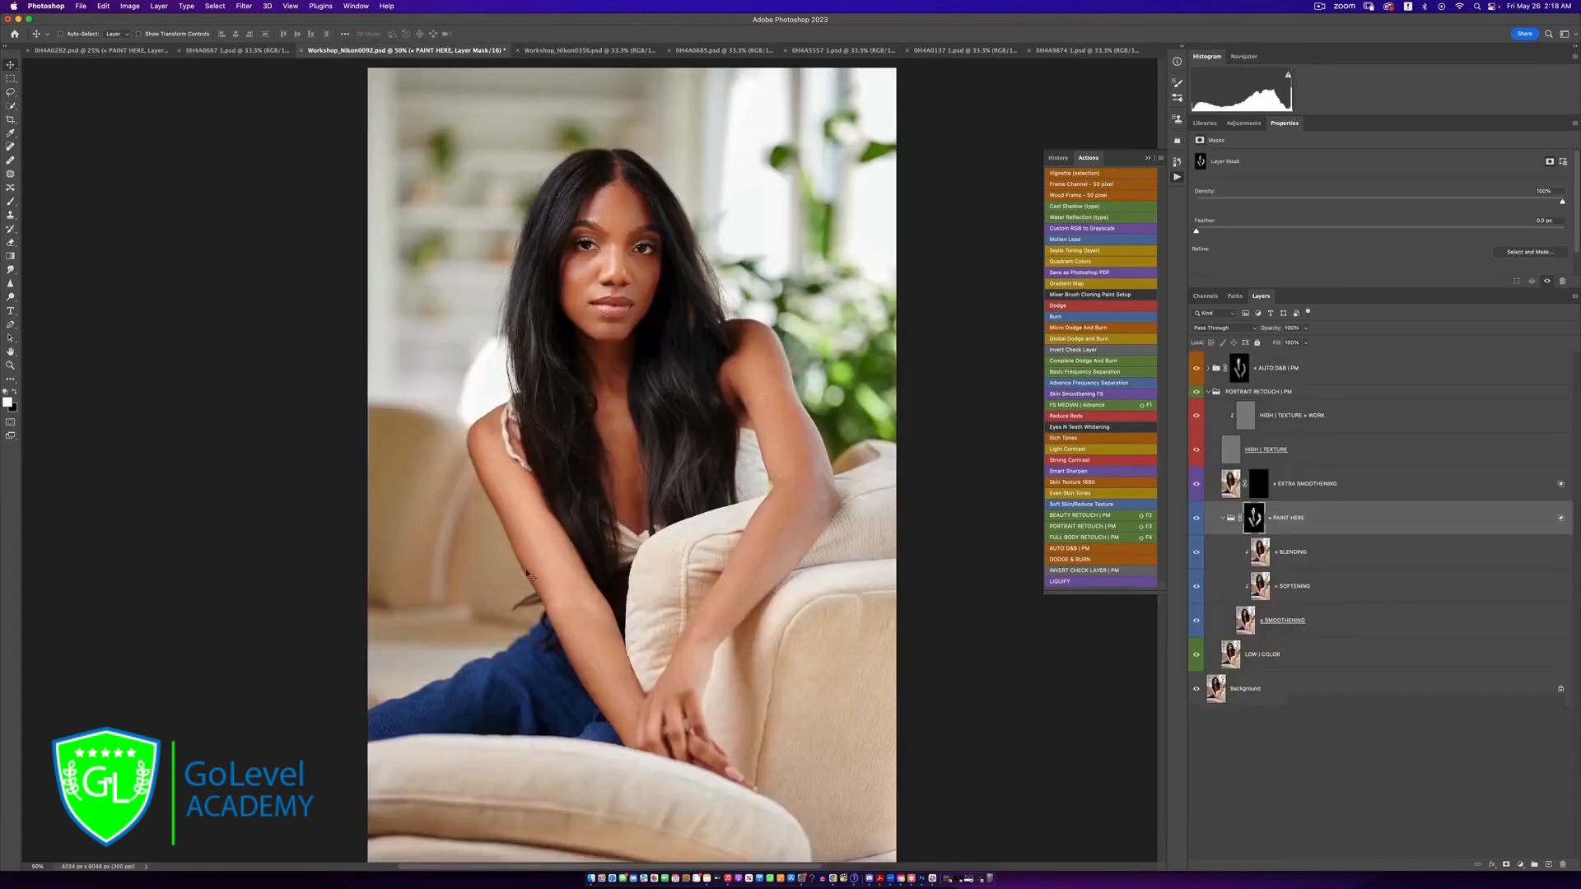
# Run the BEAUTY RETOUCH | PM action on the 0HHA0667 1.psd portrait and expand the layer group it adds
pyautogui.click(224, 51)
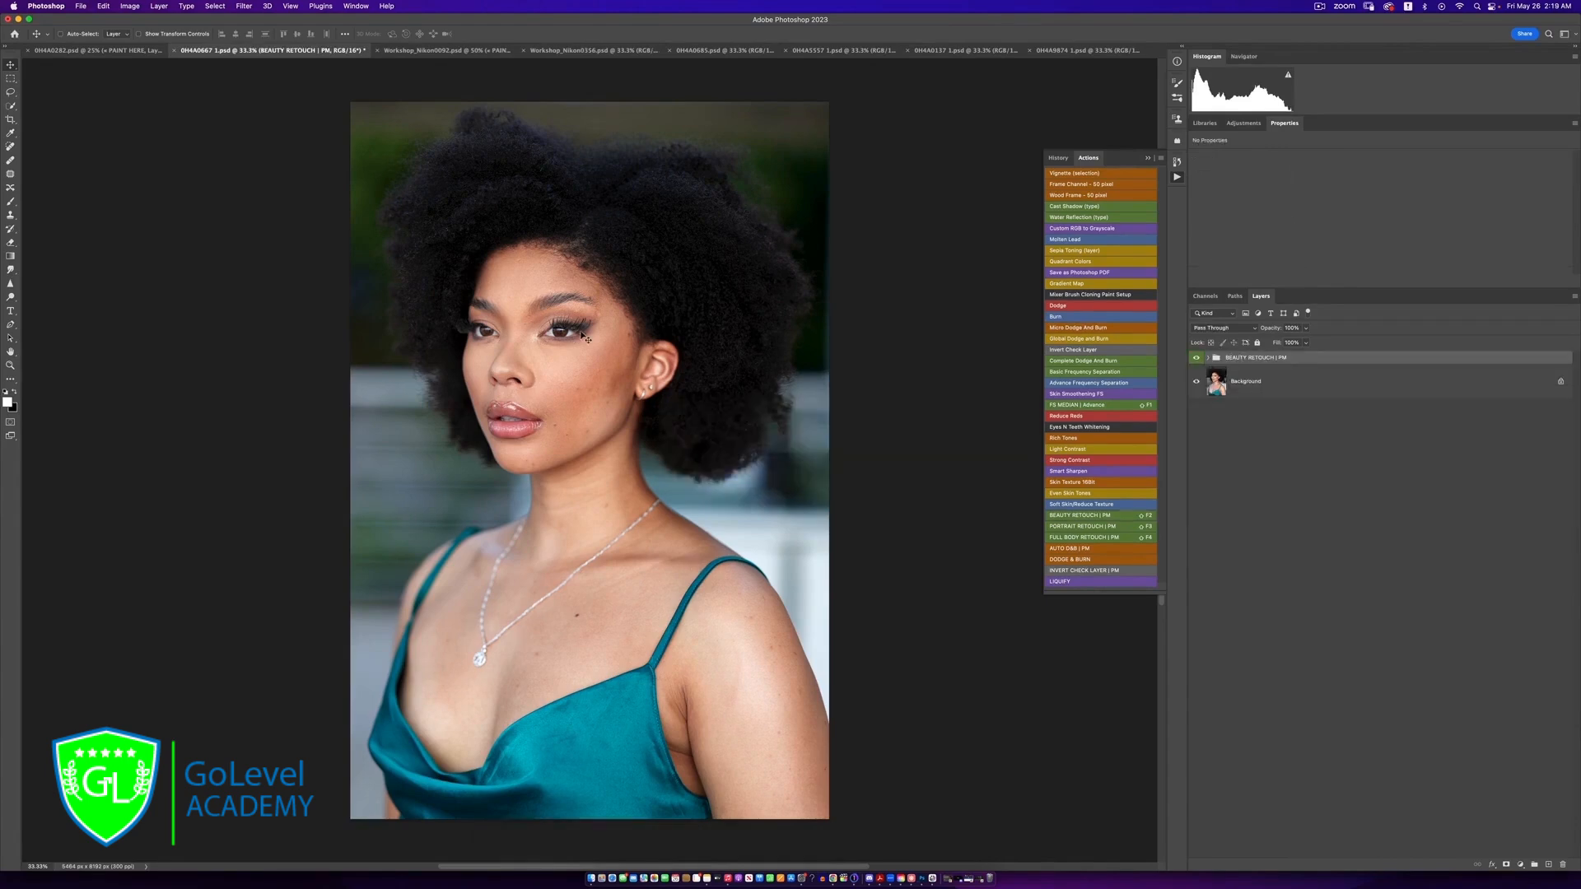
pyautogui.click(1208, 358)
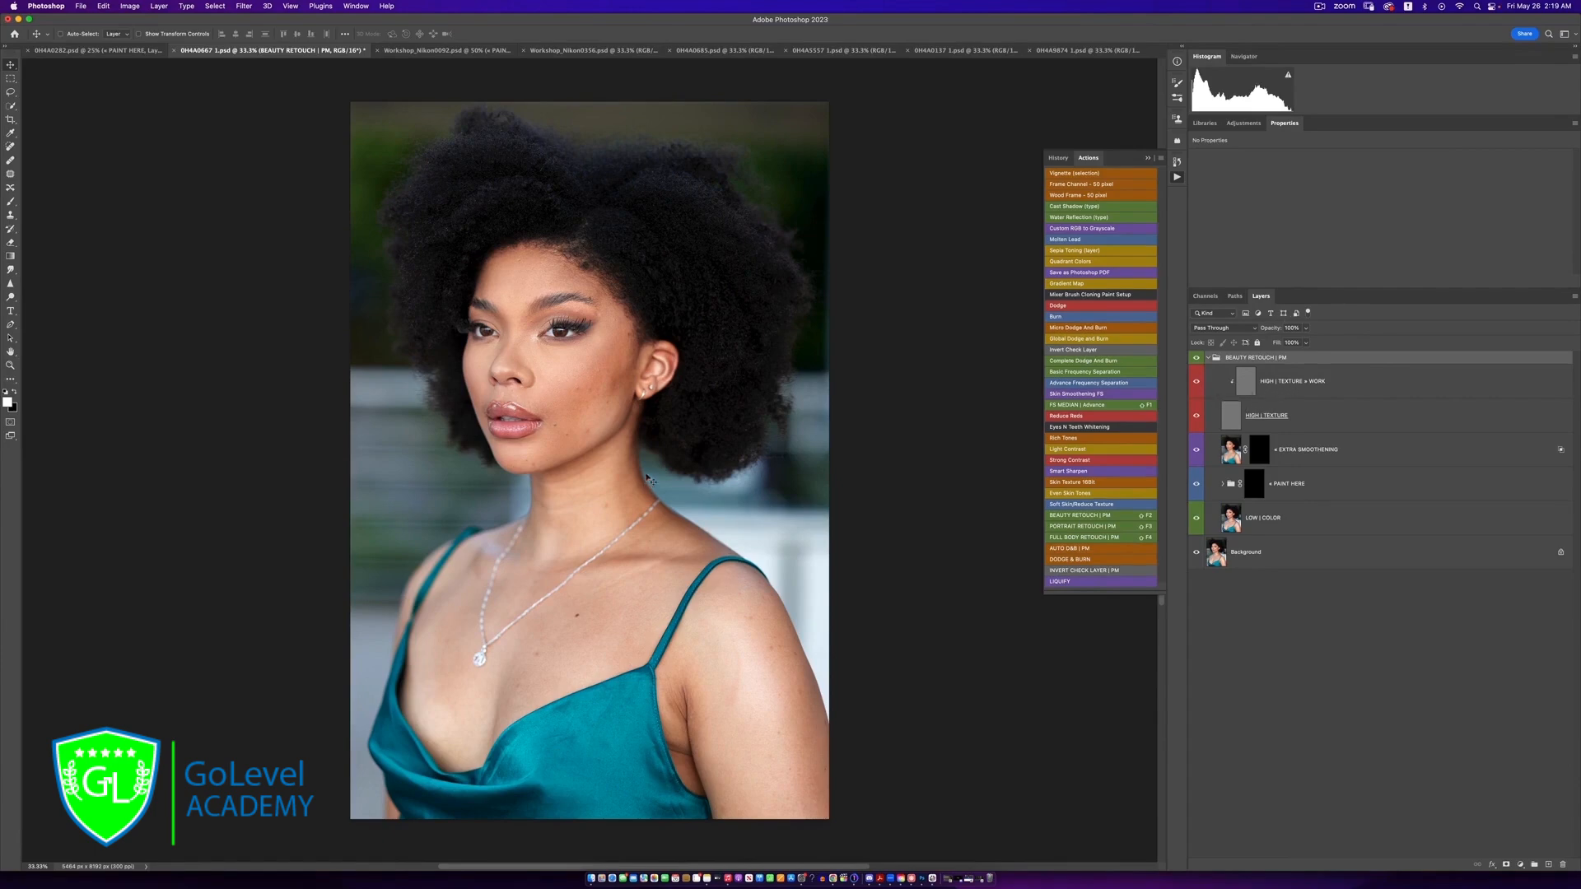
# Examine the facial skin up close and review the HIGH | TEXTURE + WORK layer and the EXTRA SMOOTHENING mask
pyautogui.press('z')
pyautogui.click(561, 384)
pyautogui.click(562, 384)
pyautogui.click(561, 384)
pyautogui.click(561, 385)
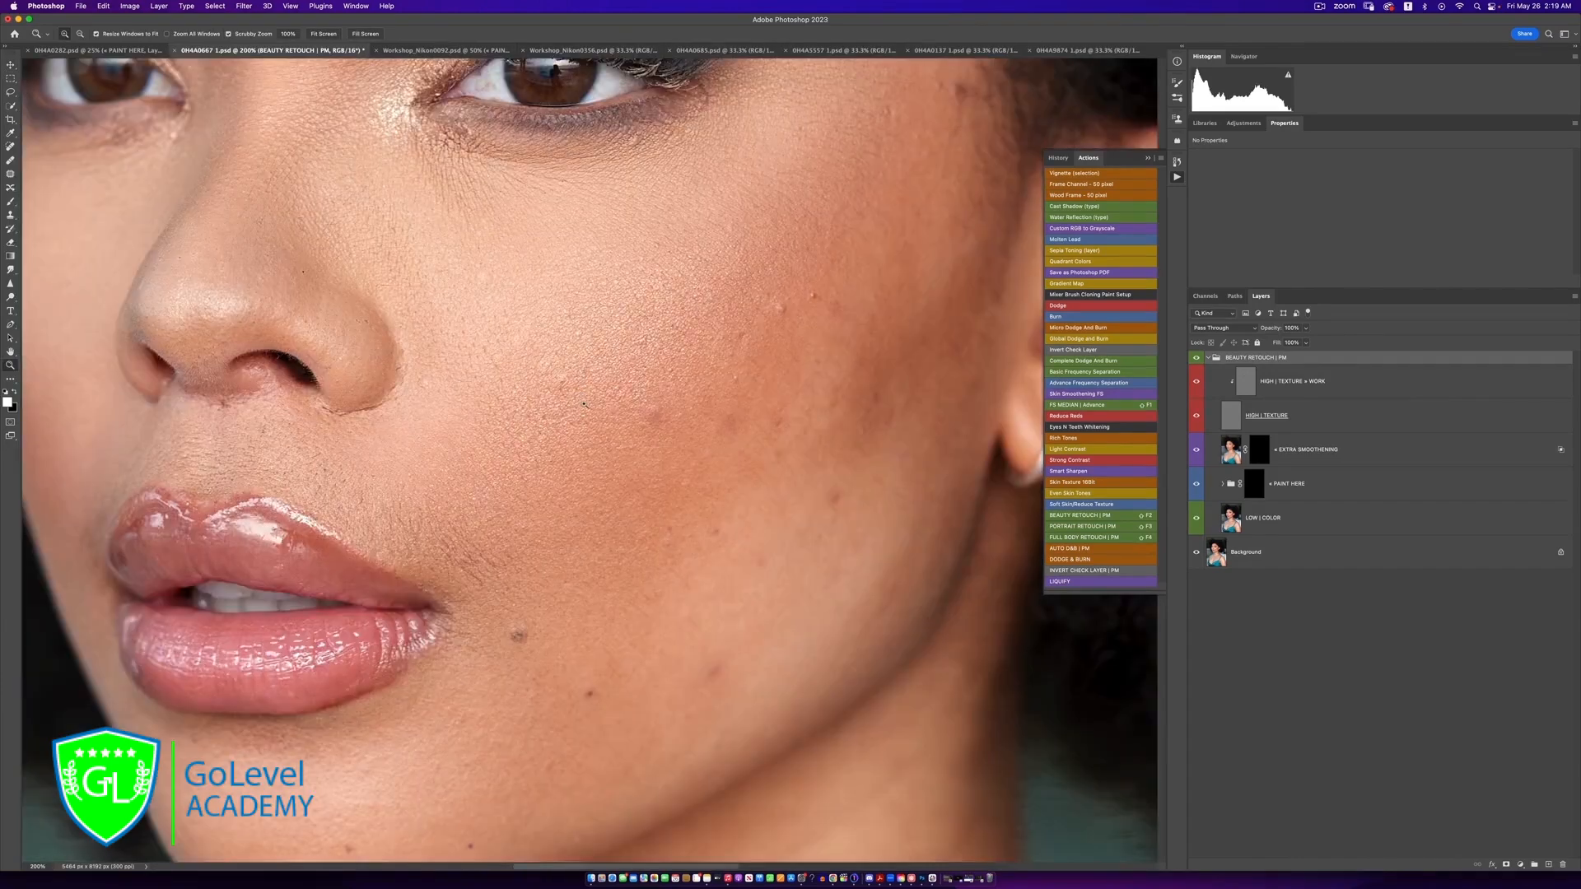
pyautogui.keyDown('alt'); pyautogui.click(576, 391); pyautogui.keyUp('alt')
pyautogui.press('v')
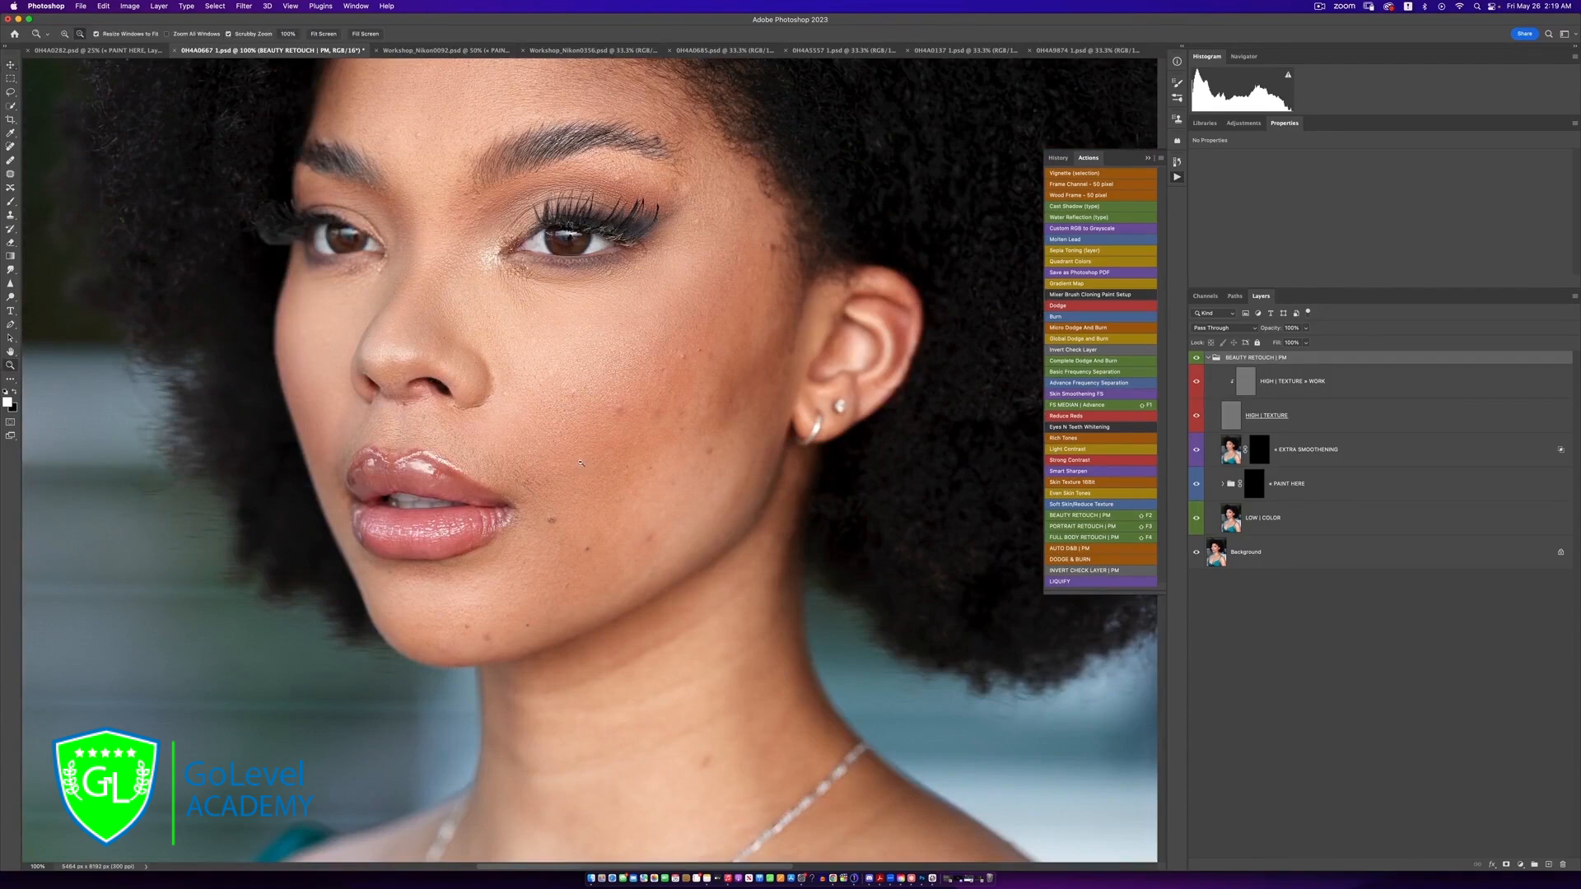
pyautogui.hotkey('ctrl', '-')
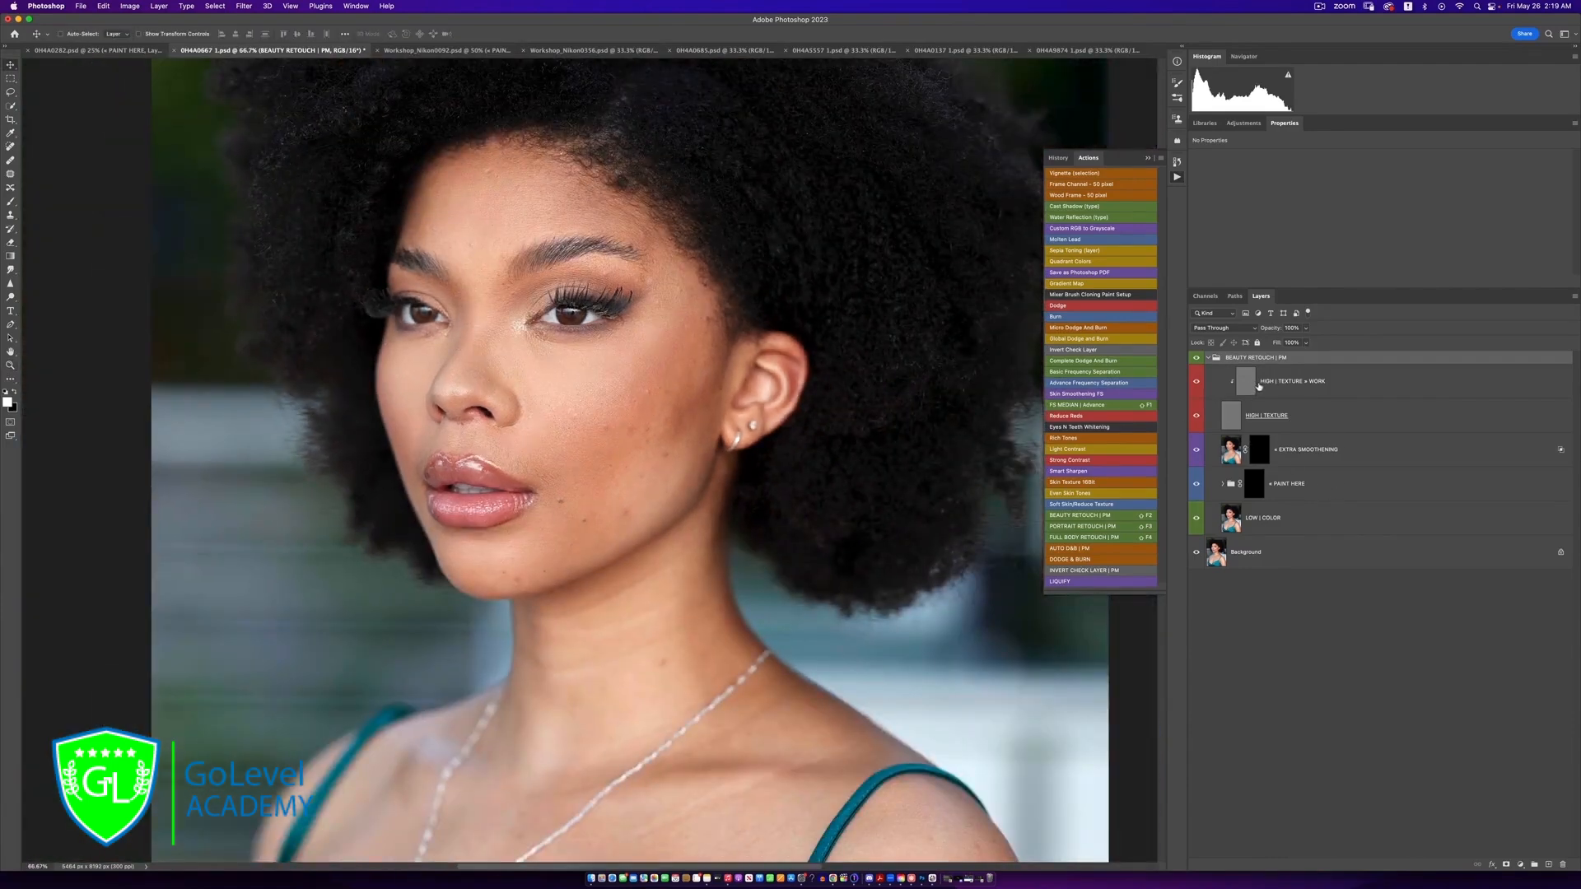
pyautogui.click(1309, 387)
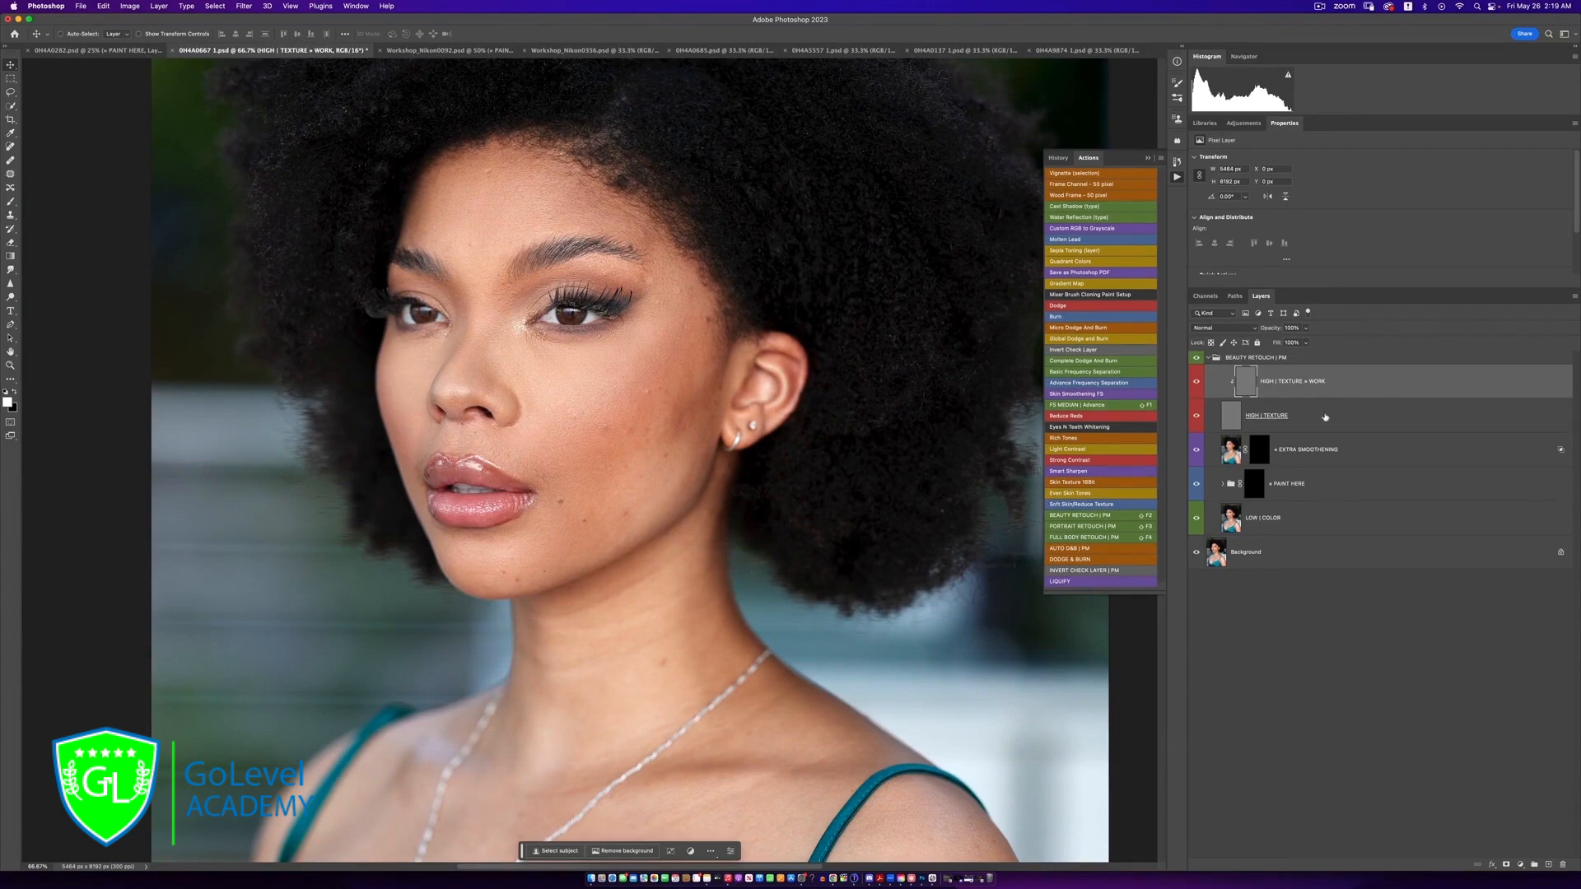
pyautogui.click(1261, 451)
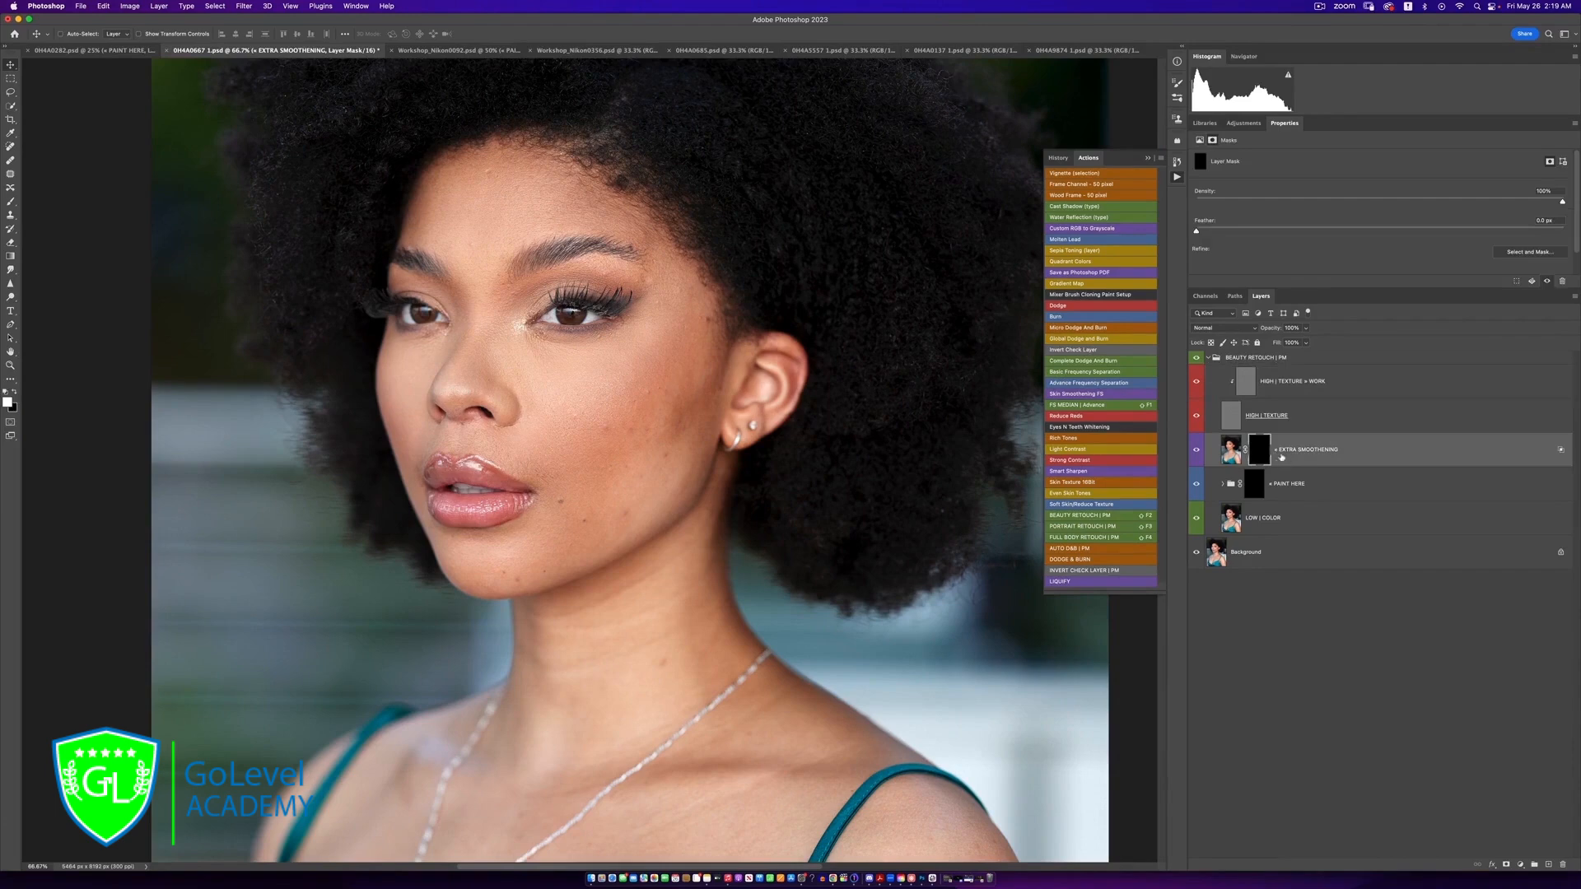
# Target the PAINT HERE group's mask and set up a Soft Round brush with 0% hardness and about 25% flow
pyautogui.click(1255, 487)
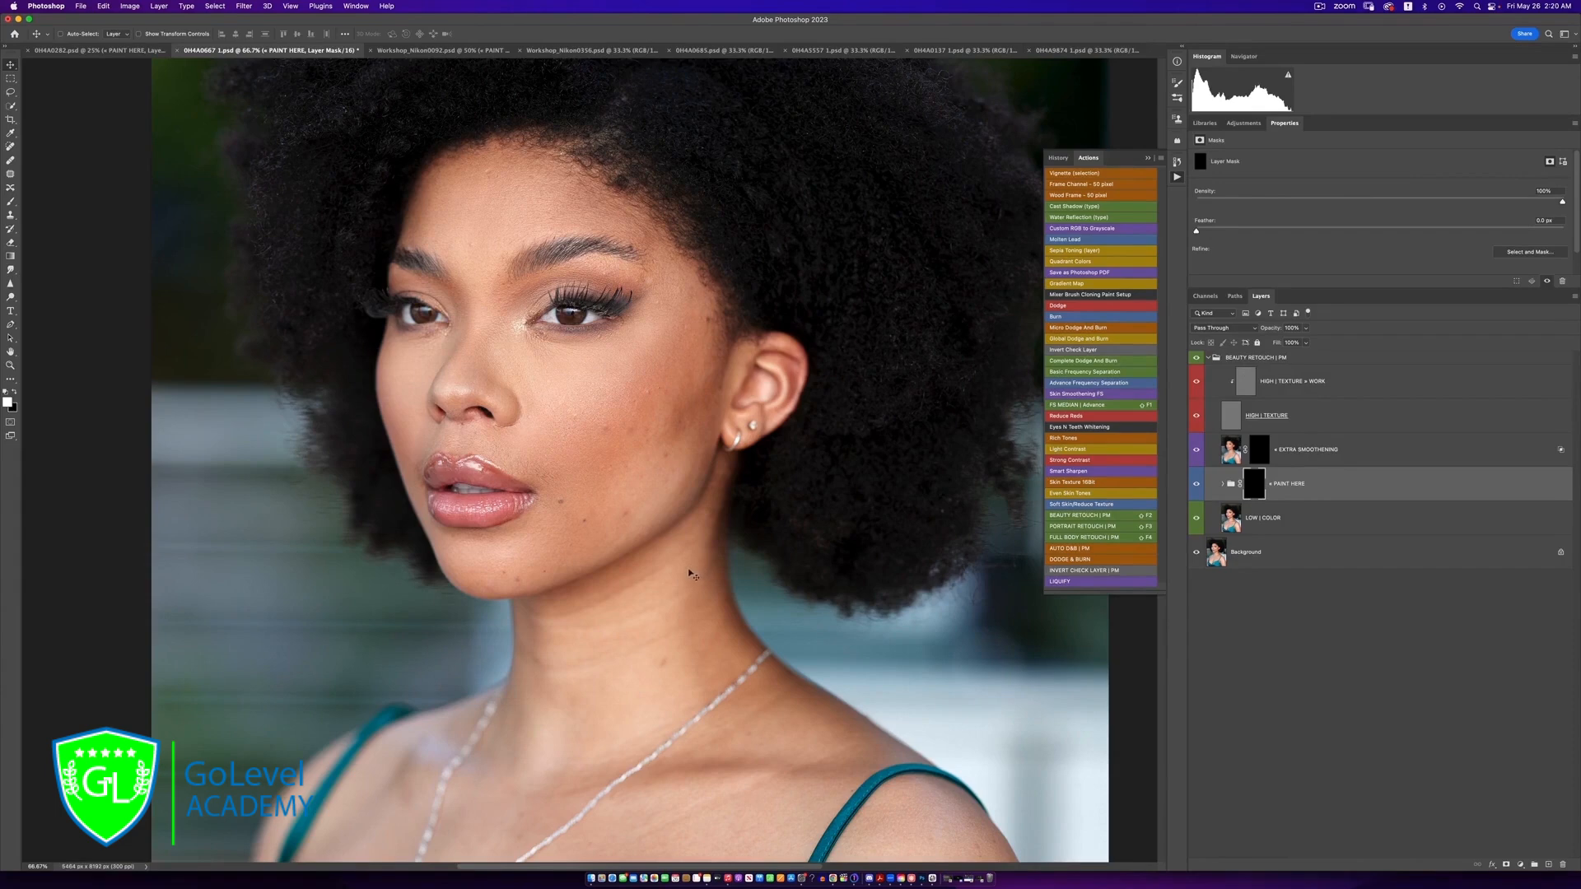
pyautogui.scroll(-3, 668, 568)
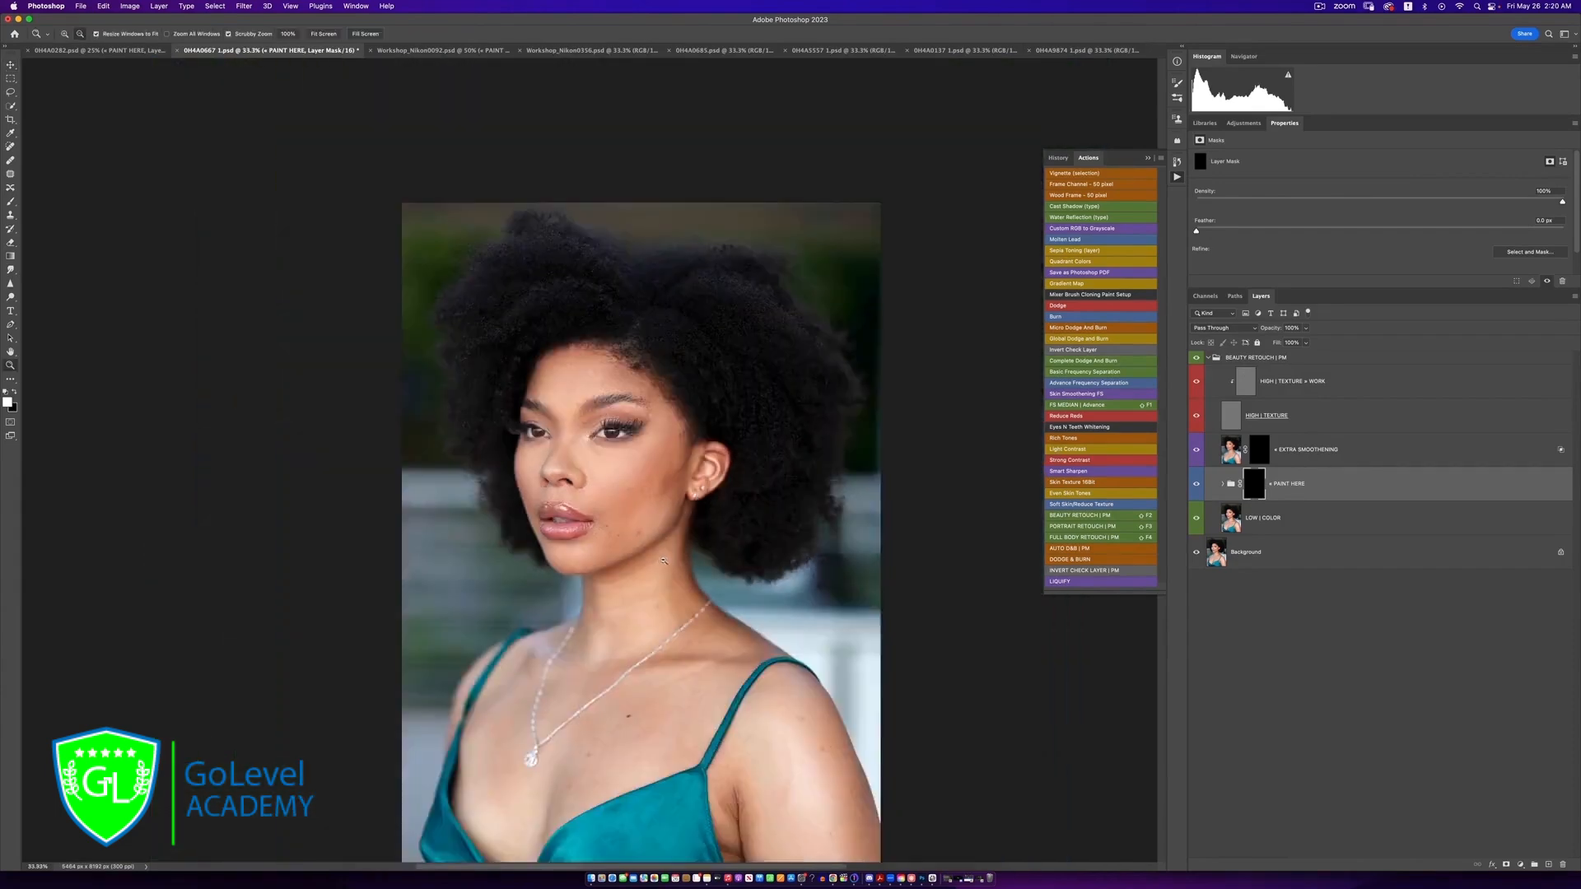
pyautogui.scroll(3, 662, 574)
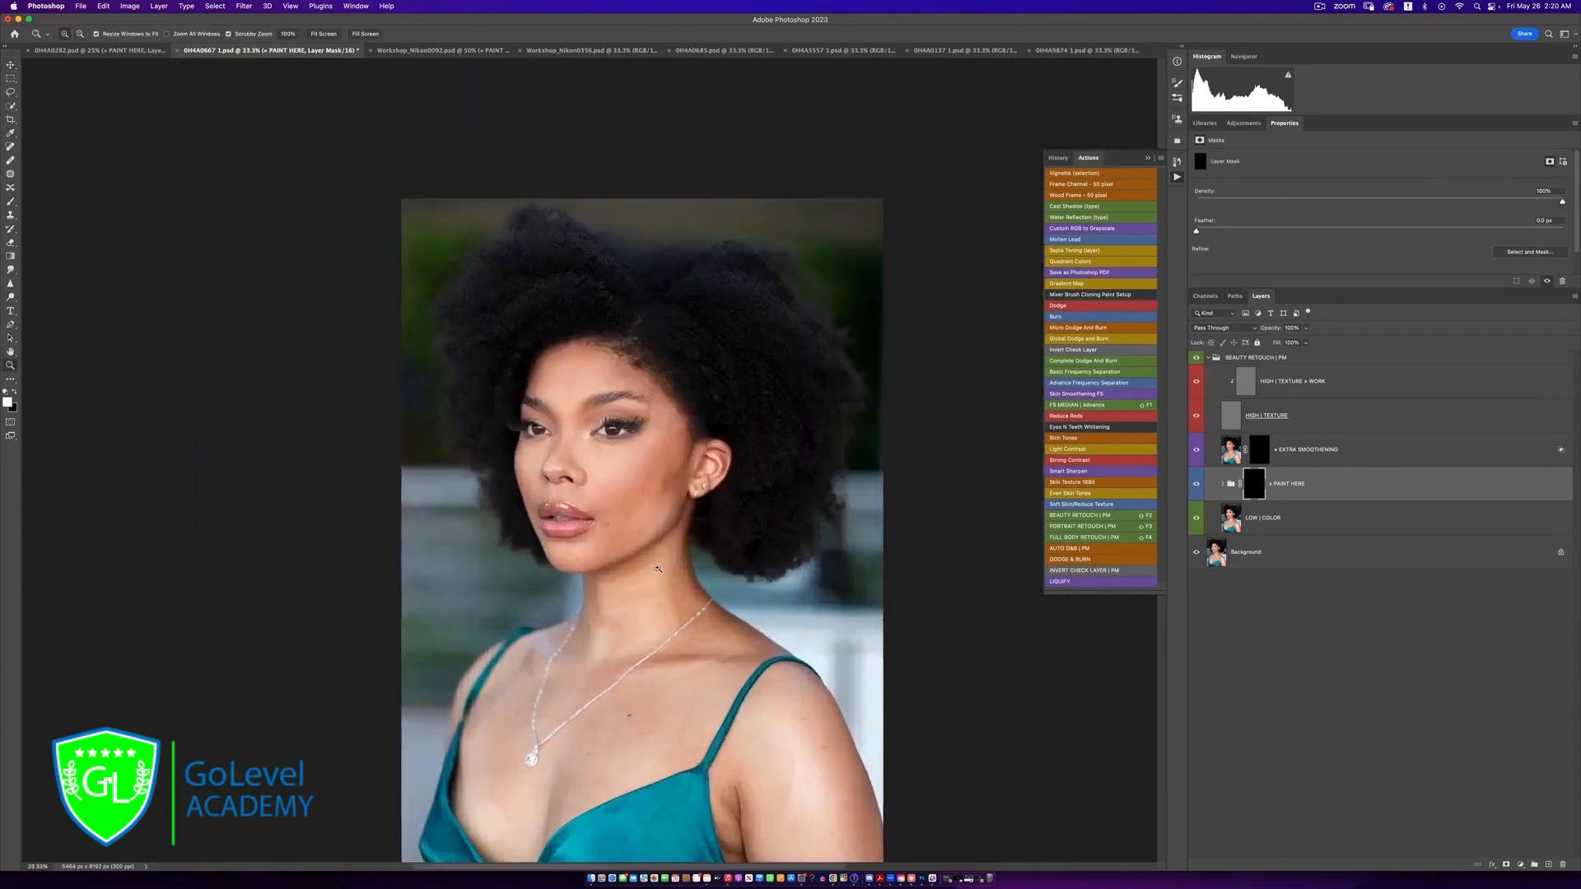
pyautogui.moveTo(665, 561); pyautogui.dragTo(683, 485)
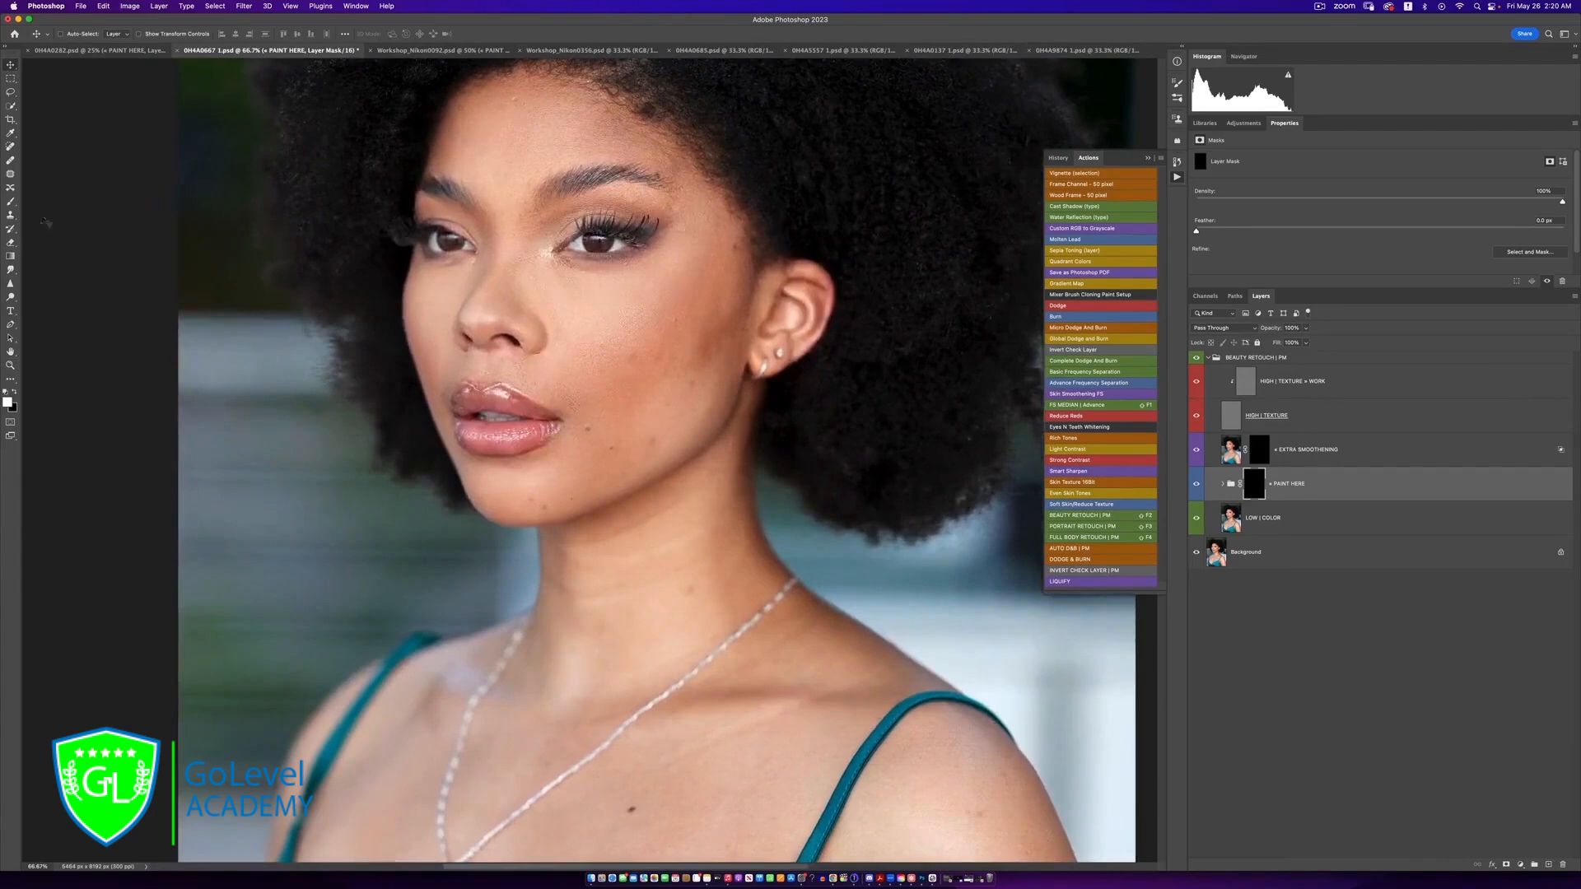
pyautogui.click(10, 201)
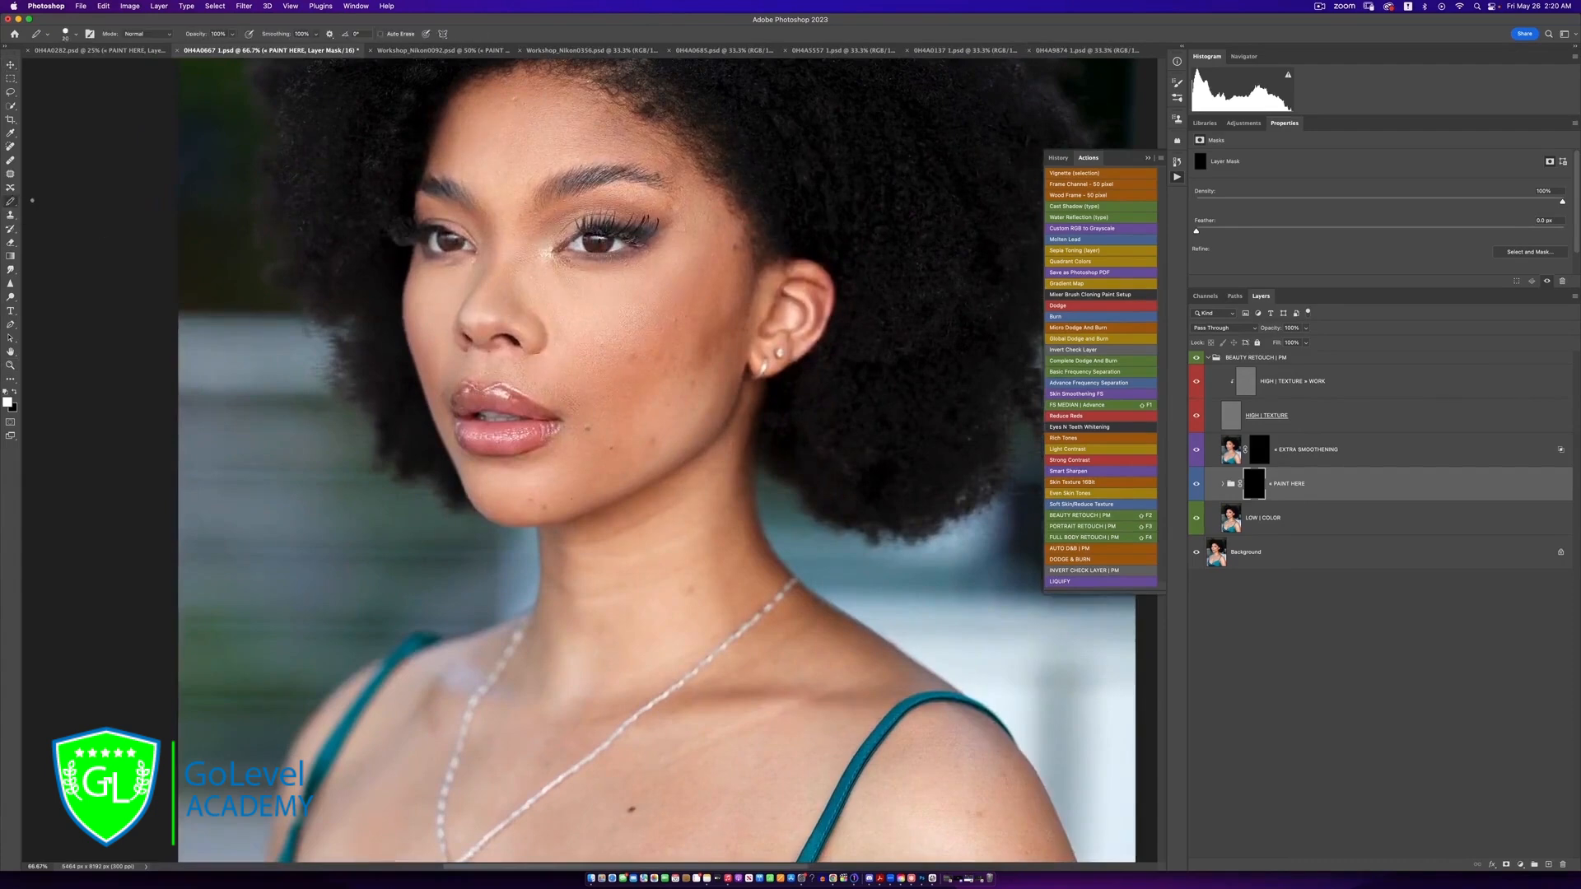
pyautogui.moveTo(13, 204); pyautogui.dragTo(37, 202)
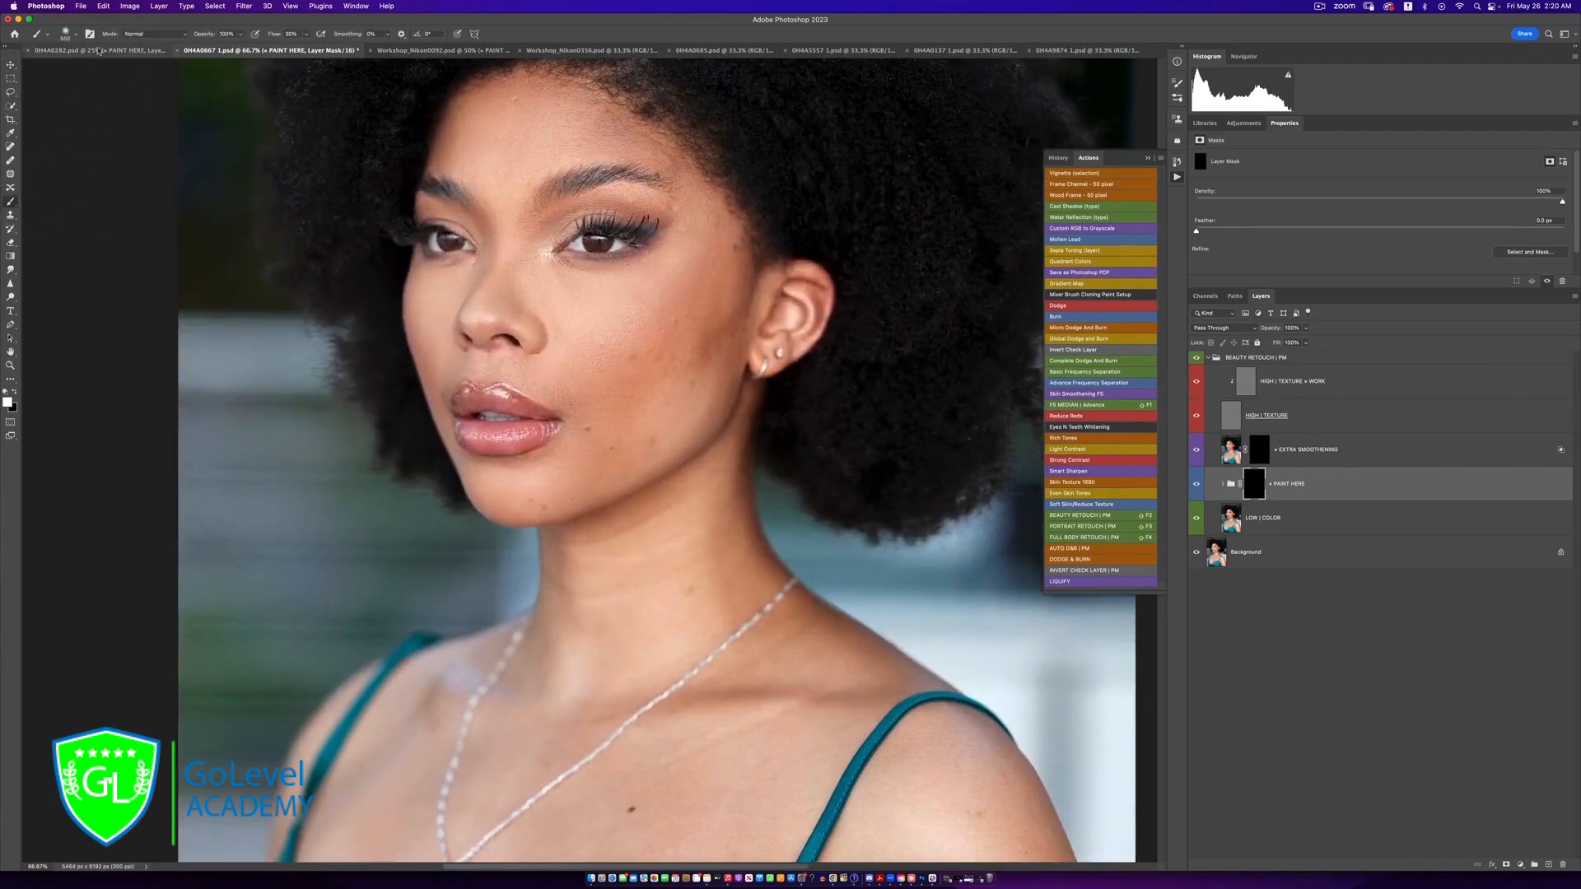
pyautogui.click(66, 34)
pyautogui.click(81, 179)
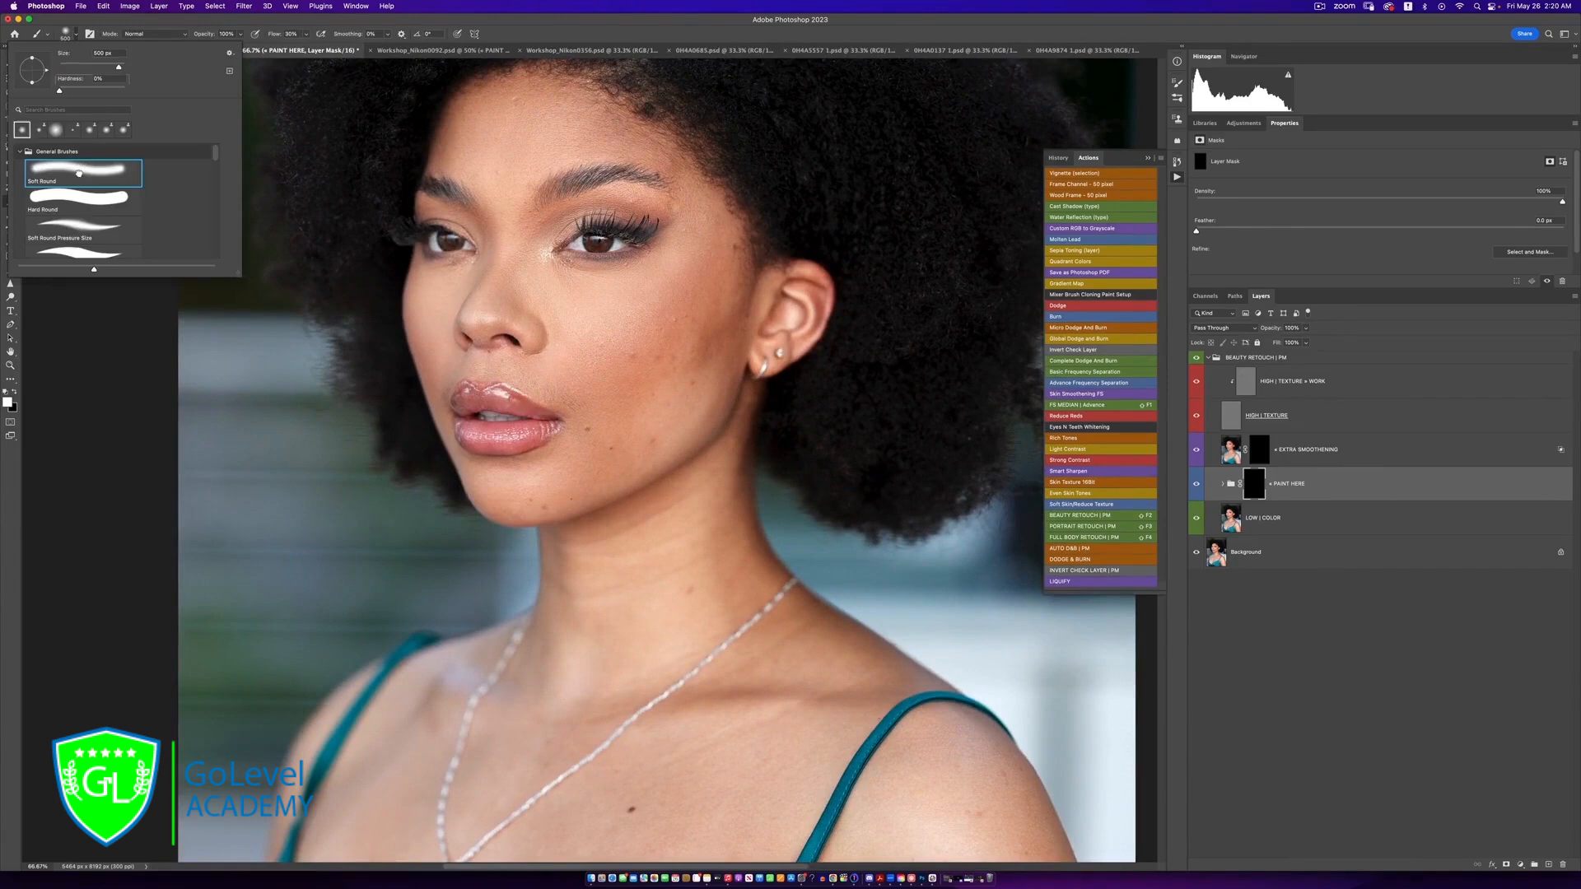
pyautogui.click(499, 16)
pyautogui.click(306, 36)
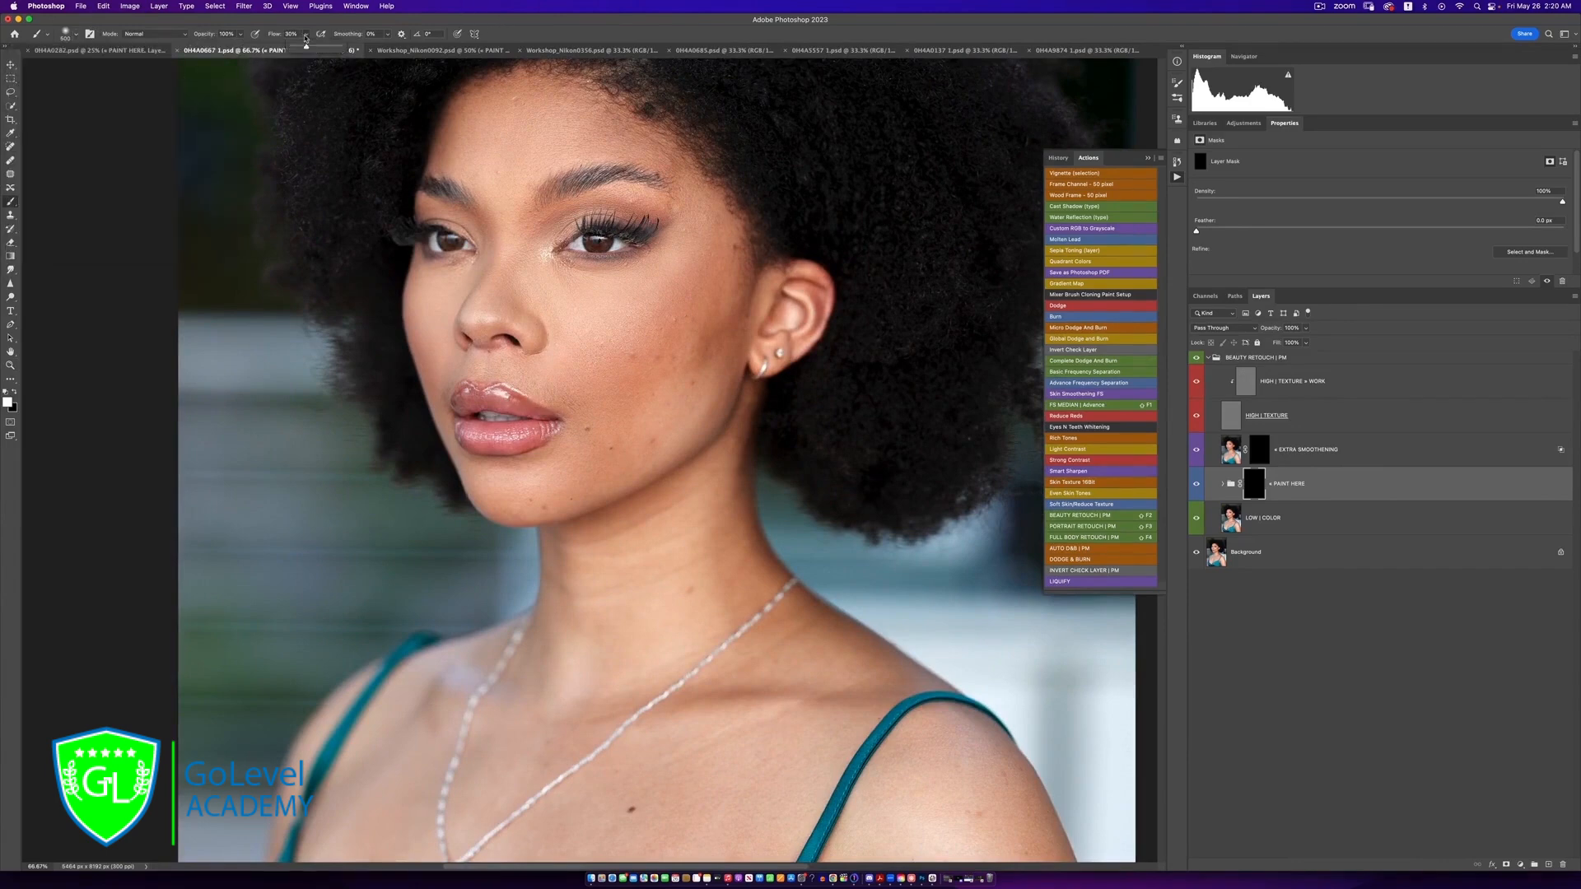
pyautogui.click(306, 35)
pyautogui.moveTo(307, 36); pyautogui.dragTo(300, 48)
# Paint white on the PAINT HERE mask over the cheek and other facial skin, adapting the brush size to each area
pyautogui.moveTo(697, 248)
pyautogui.mouseDown()
pyautogui.moveTo(577, 319)
pyautogui.moveTo(603, 356)
pyautogui.mouseUp()
pyautogui.keyDown('alt'); pyautogui.click(602, 369); pyautogui.keyUp('alt')
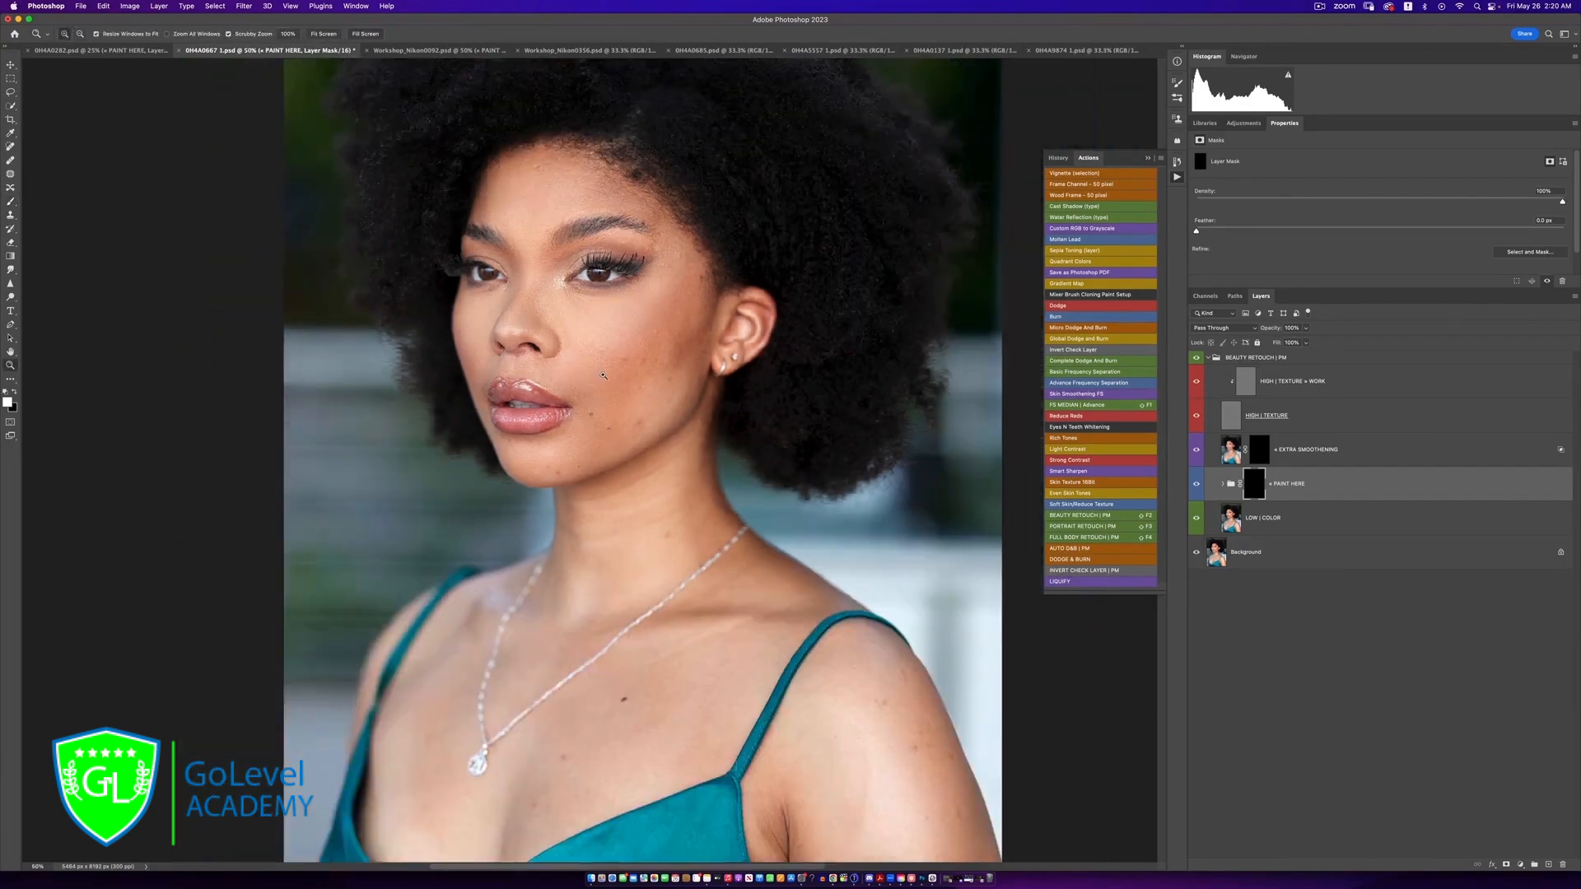
pyautogui.keyDown('super'); pyautogui.click(602, 376); pyautogui.keyUp('super')
pyautogui.keyDown('alt'); pyautogui.click(602, 376); pyautogui.keyUp('alt')
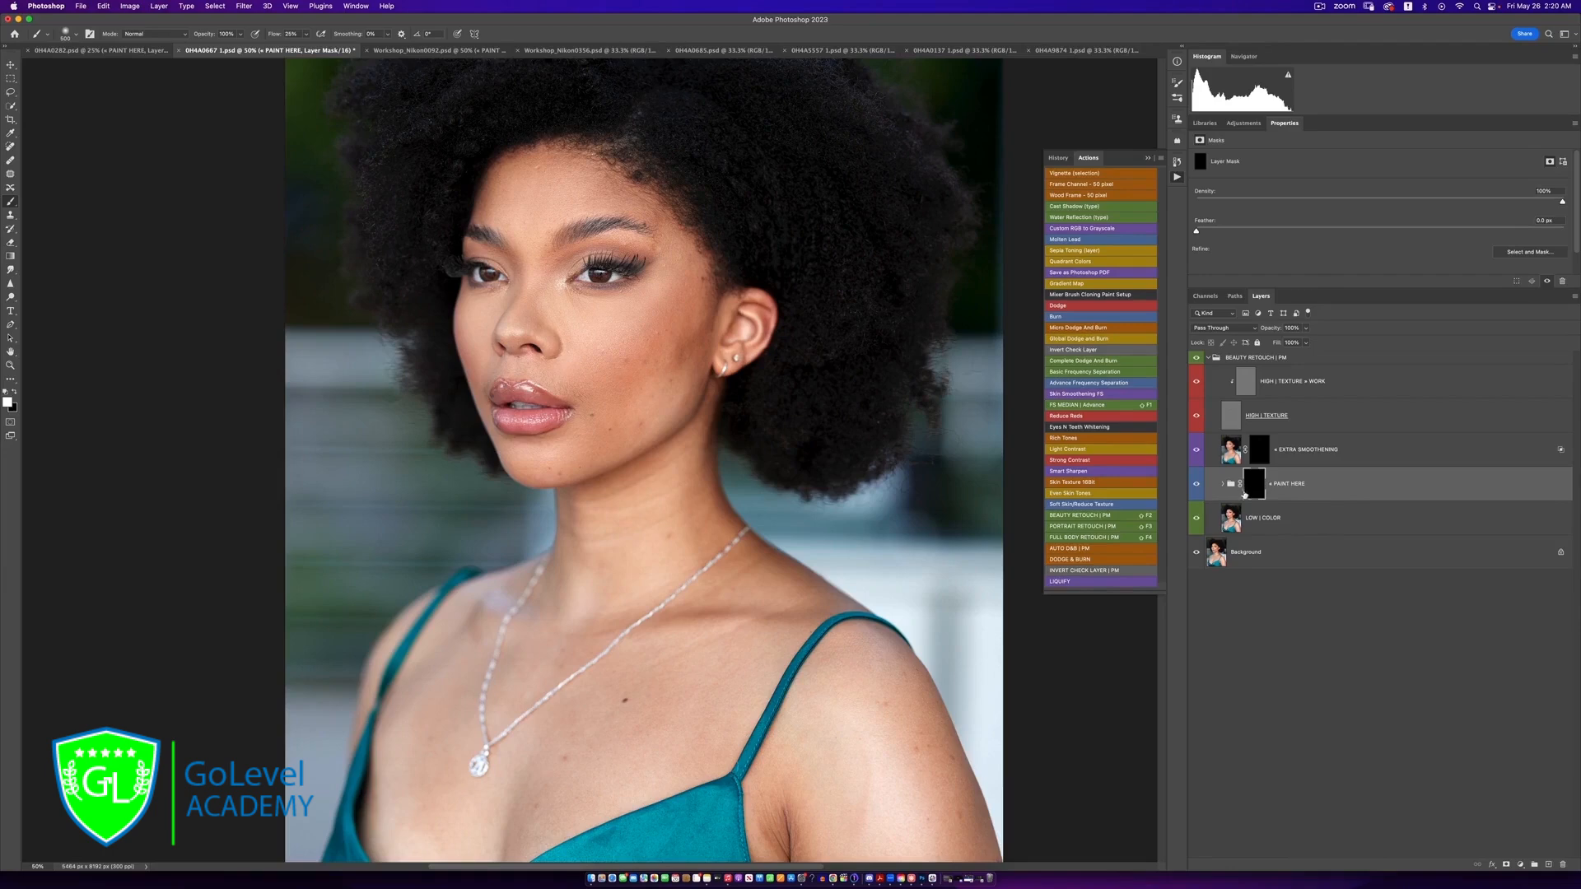
pyautogui.moveTo(640, 324)
pyautogui.mouseDown()
pyautogui.moveTo(673, 352)
pyautogui.moveTo(681, 326)
pyautogui.moveTo(652, 372)
pyautogui.moveTo(684, 323)
pyautogui.moveTo(631, 388)
pyautogui.moveTo(682, 339)
pyautogui.moveTo(596, 424)
pyautogui.moveTo(651, 398)
pyautogui.moveTo(588, 447)
pyautogui.moveTo(656, 384)
pyautogui.moveTo(646, 322)
pyautogui.moveTo(571, 356)
pyautogui.moveTo(623, 336)
pyautogui.moveTo(581, 359)
pyautogui.moveTo(590, 442)
pyautogui.moveTo(624, 429)
pyautogui.moveTo(548, 460)
pyautogui.moveTo(670, 351)
pyautogui.moveTo(682, 383)
pyautogui.moveTo(632, 420)
pyautogui.mouseUp()
pyautogui.press('[')
pyautogui.press('[')
pyautogui.press('[')
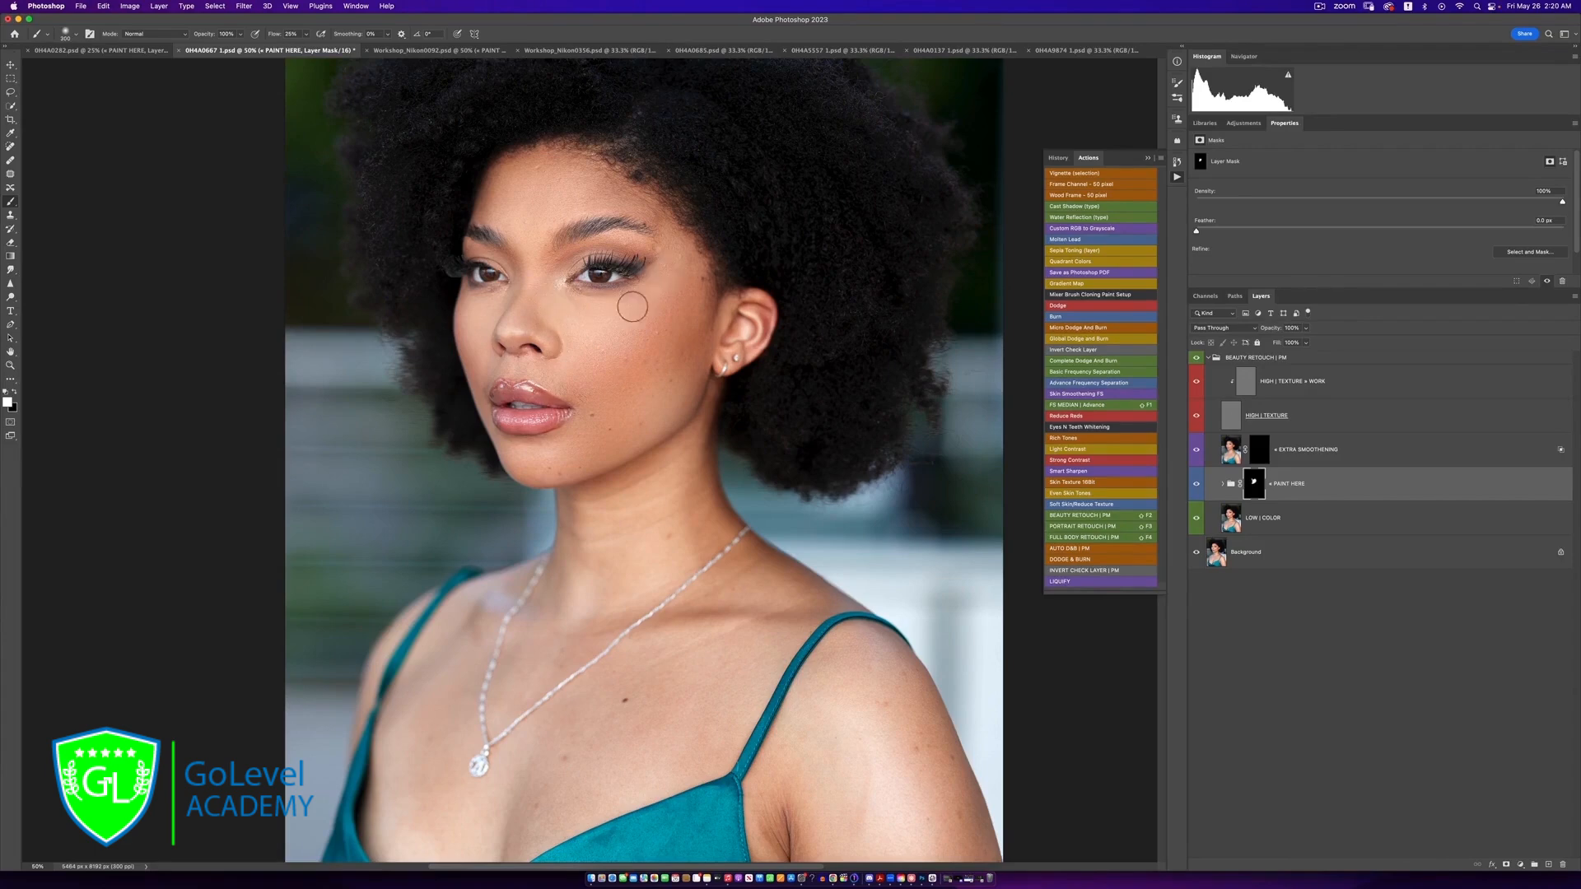
pyautogui.press(']')
pyautogui.press(']')
pyautogui.press('[')
pyautogui.press('[')
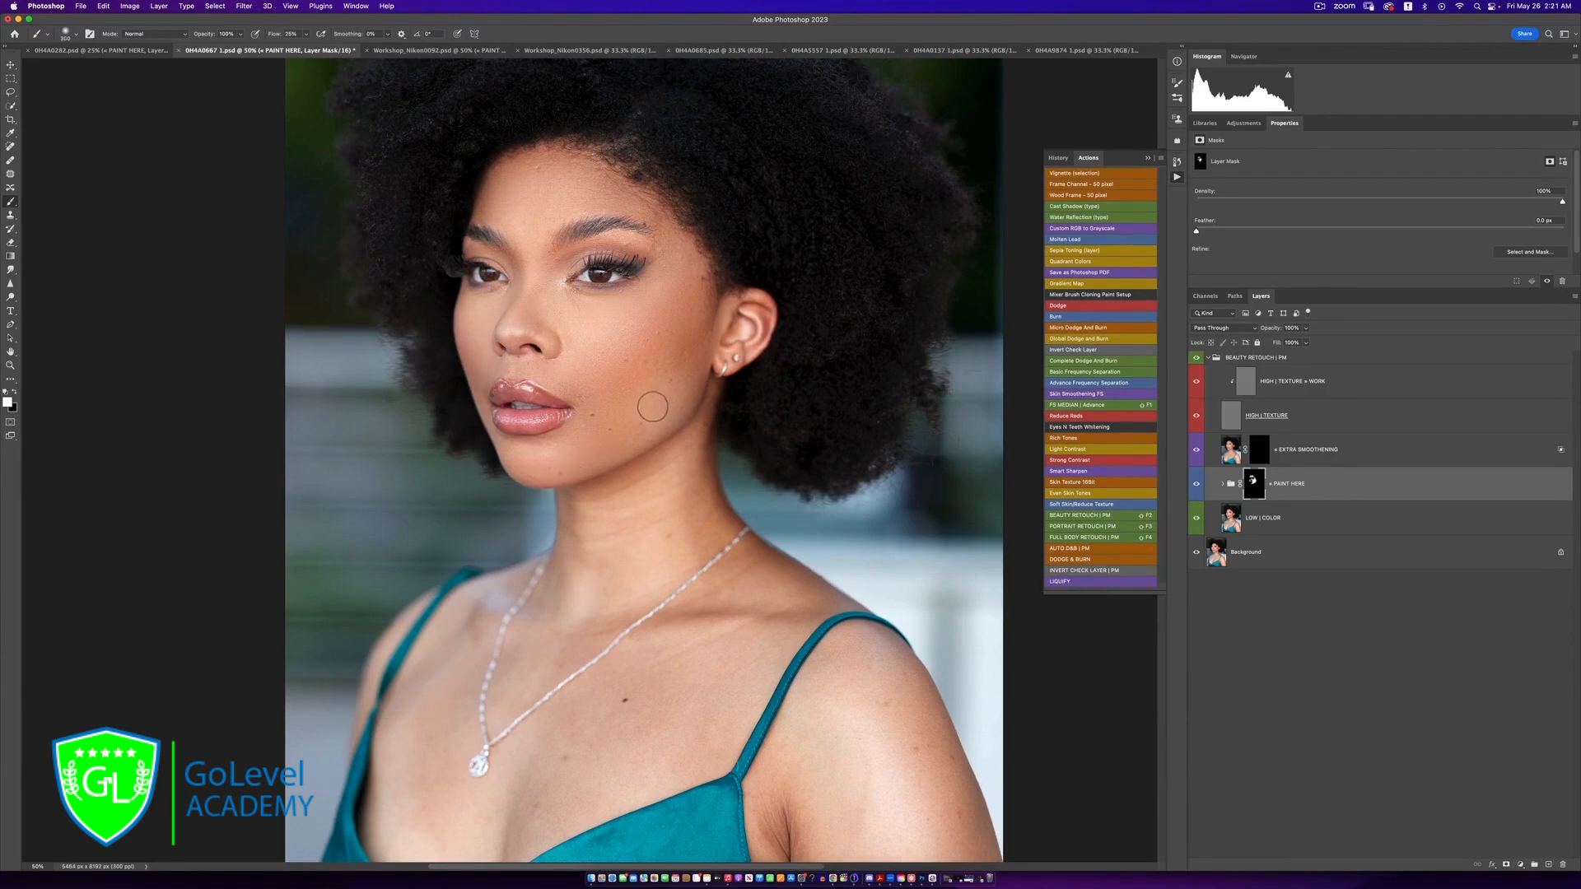
pyautogui.press(']')
pyautogui.press(']')
pyautogui.press('[')
pyautogui.press('[')
pyautogui.press('[')
pyautogui.press('[')
pyautogui.press(']')
# Compare the face with and without the PAINT HERE group, both in full view and close up
pyautogui.click(1192, 492)
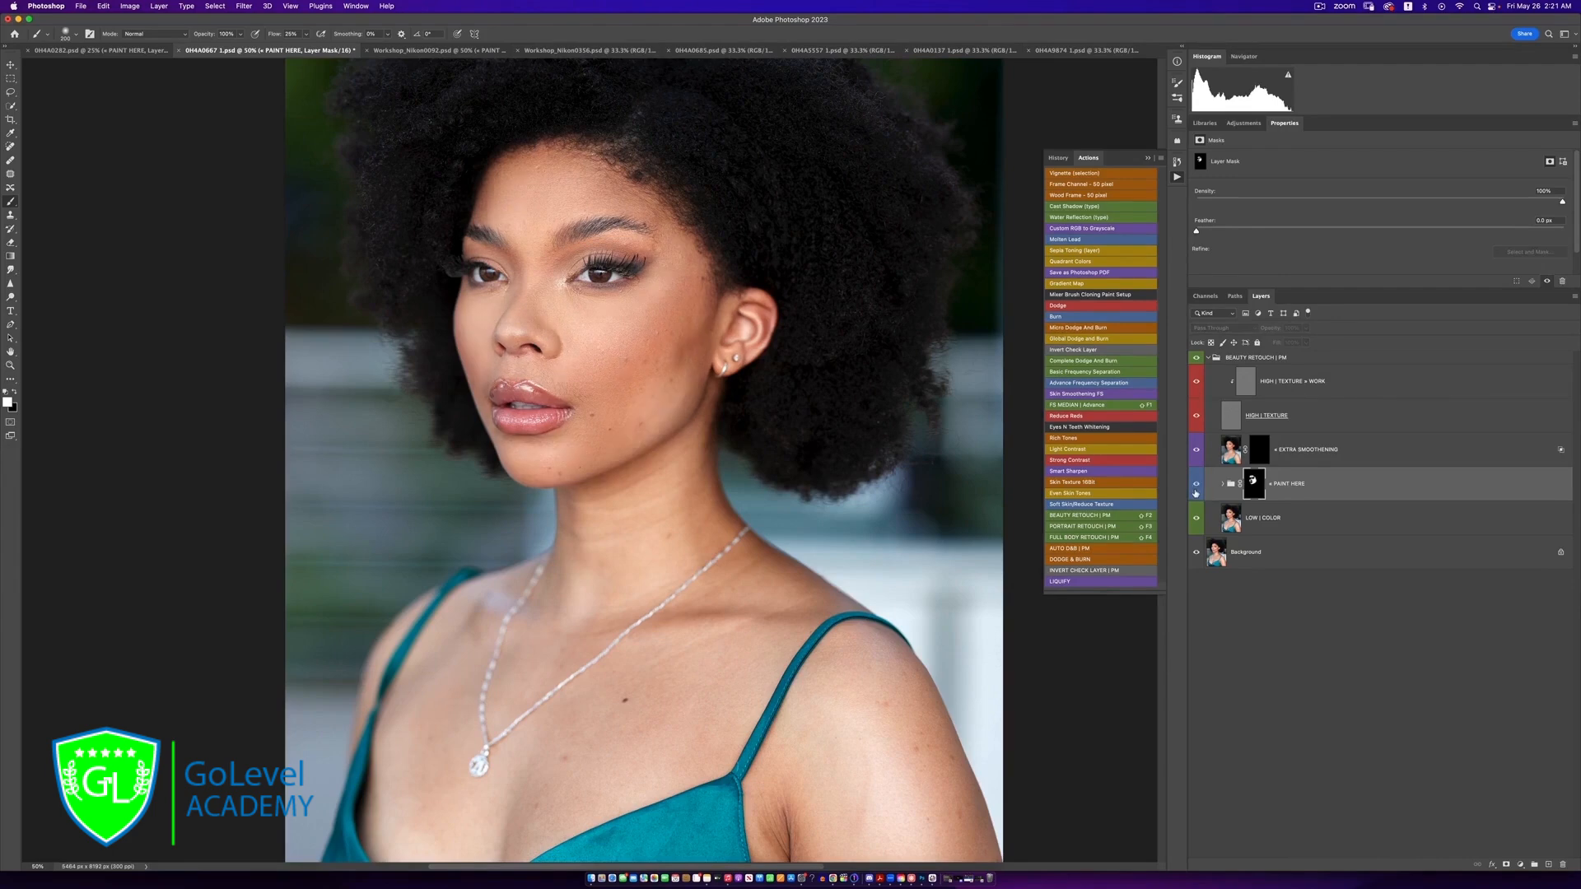
pyautogui.click(1193, 495)
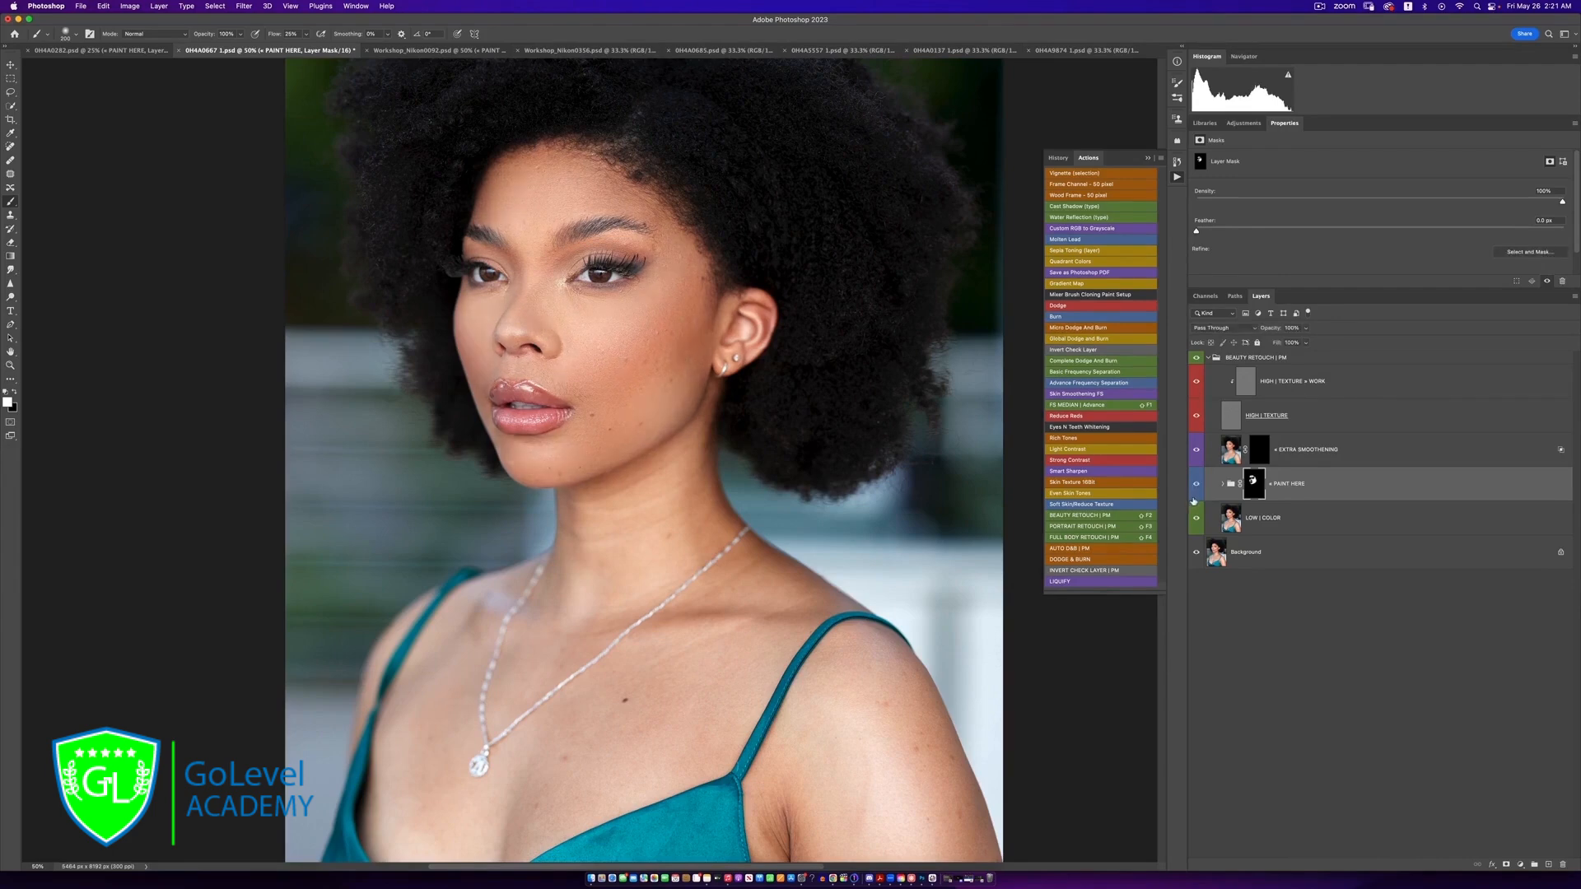
pyautogui.press('super+minus')
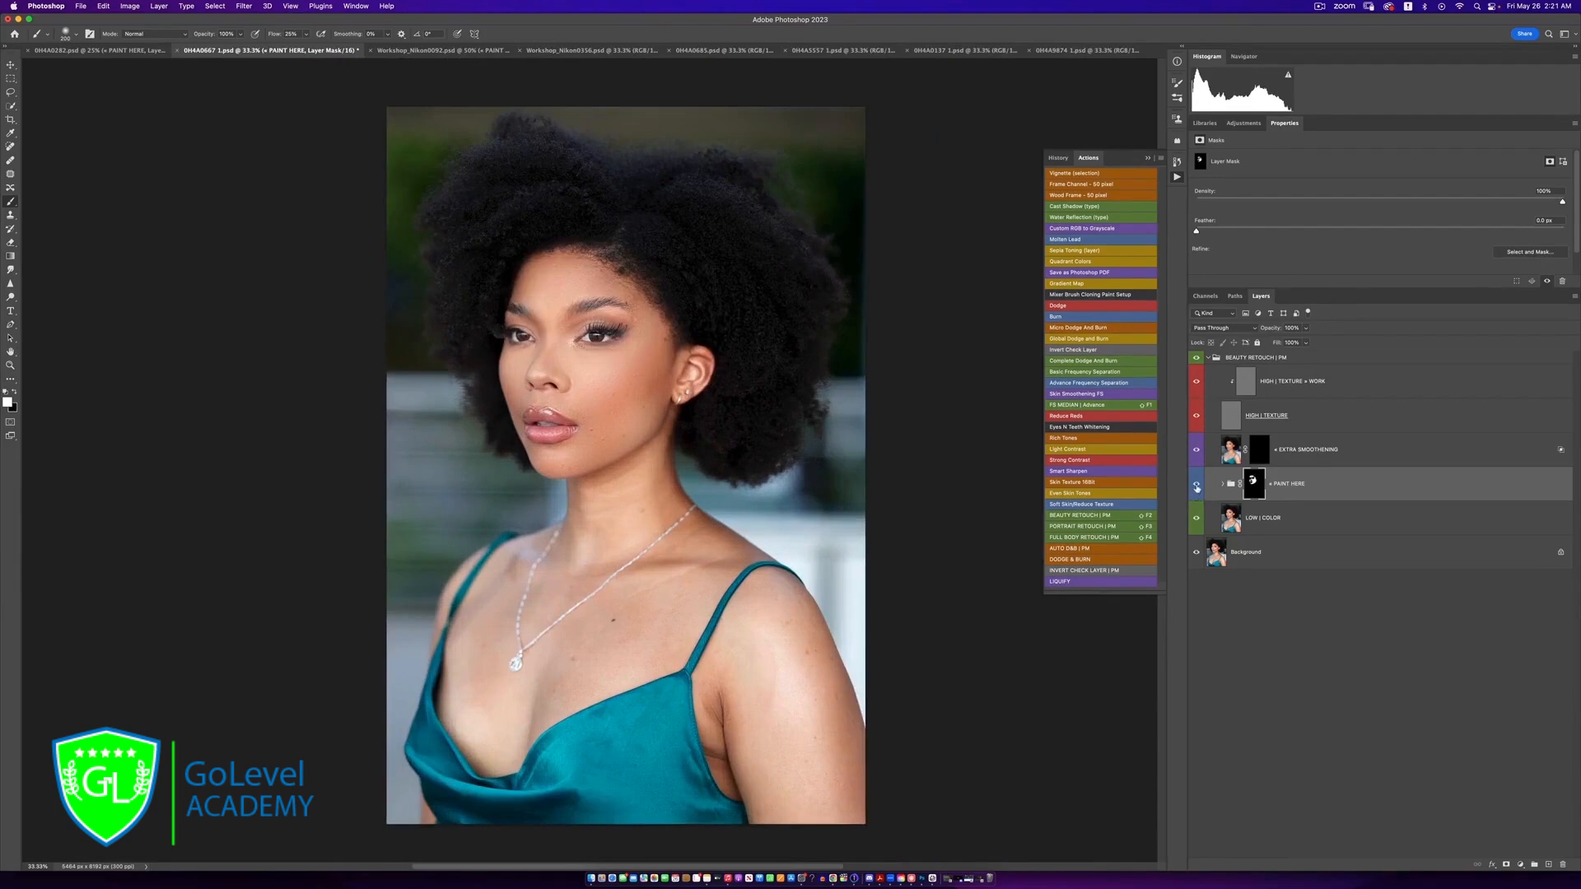
pyautogui.click(1197, 487)
pyautogui.click(1196, 487)
pyautogui.press('super+equal')
pyautogui.press('super+equal')
pyautogui.press('super+equal')
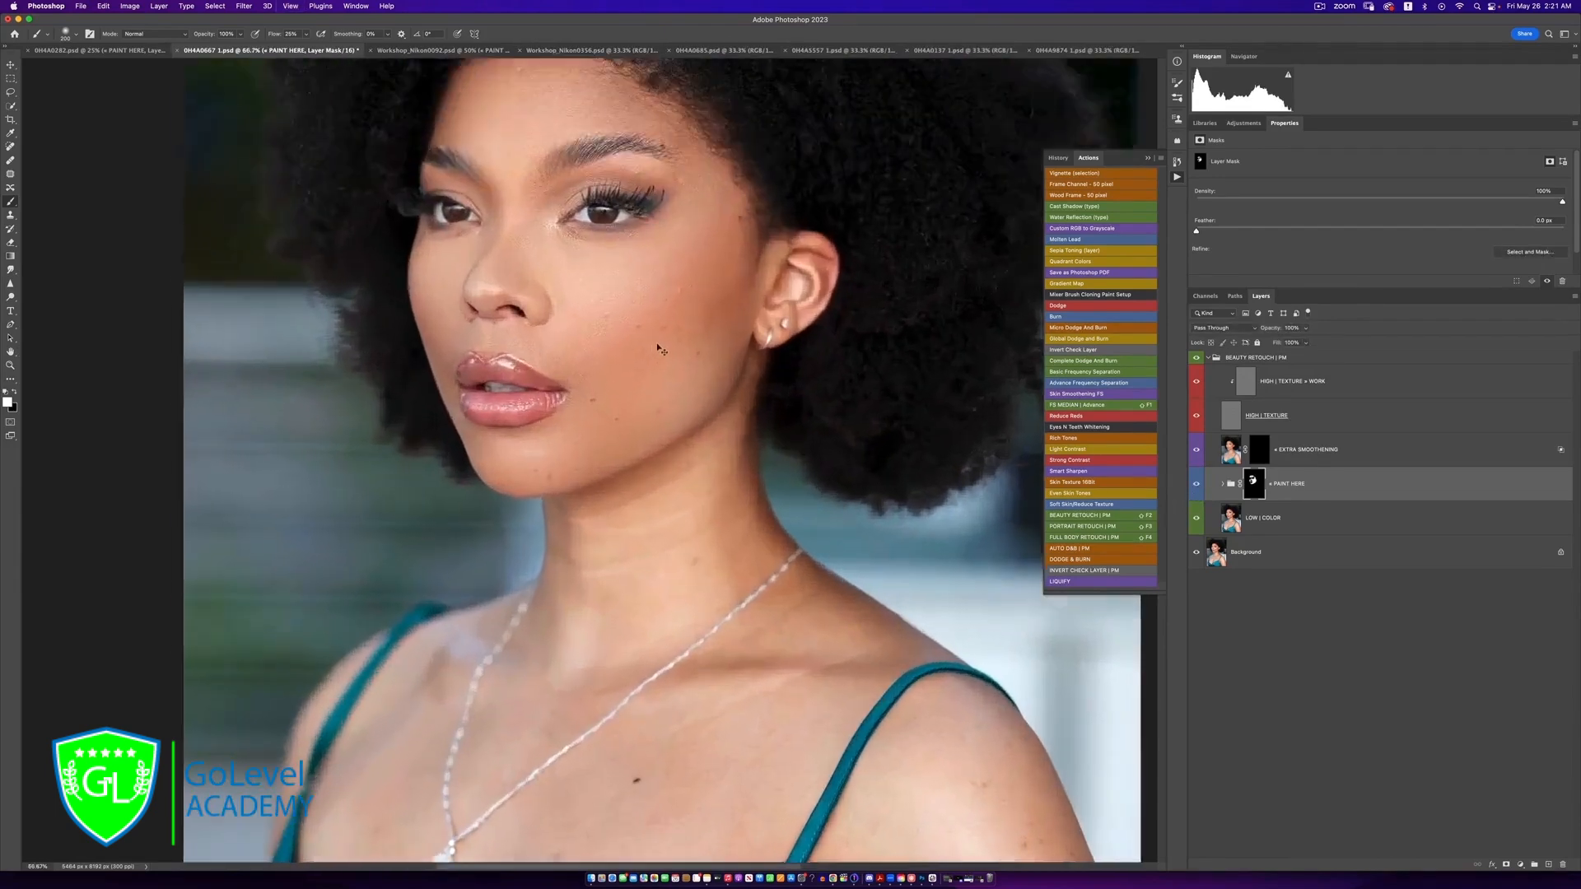
pyautogui.press('super+minus')
pyautogui.press('super+minus')
pyautogui.press('super+minus')
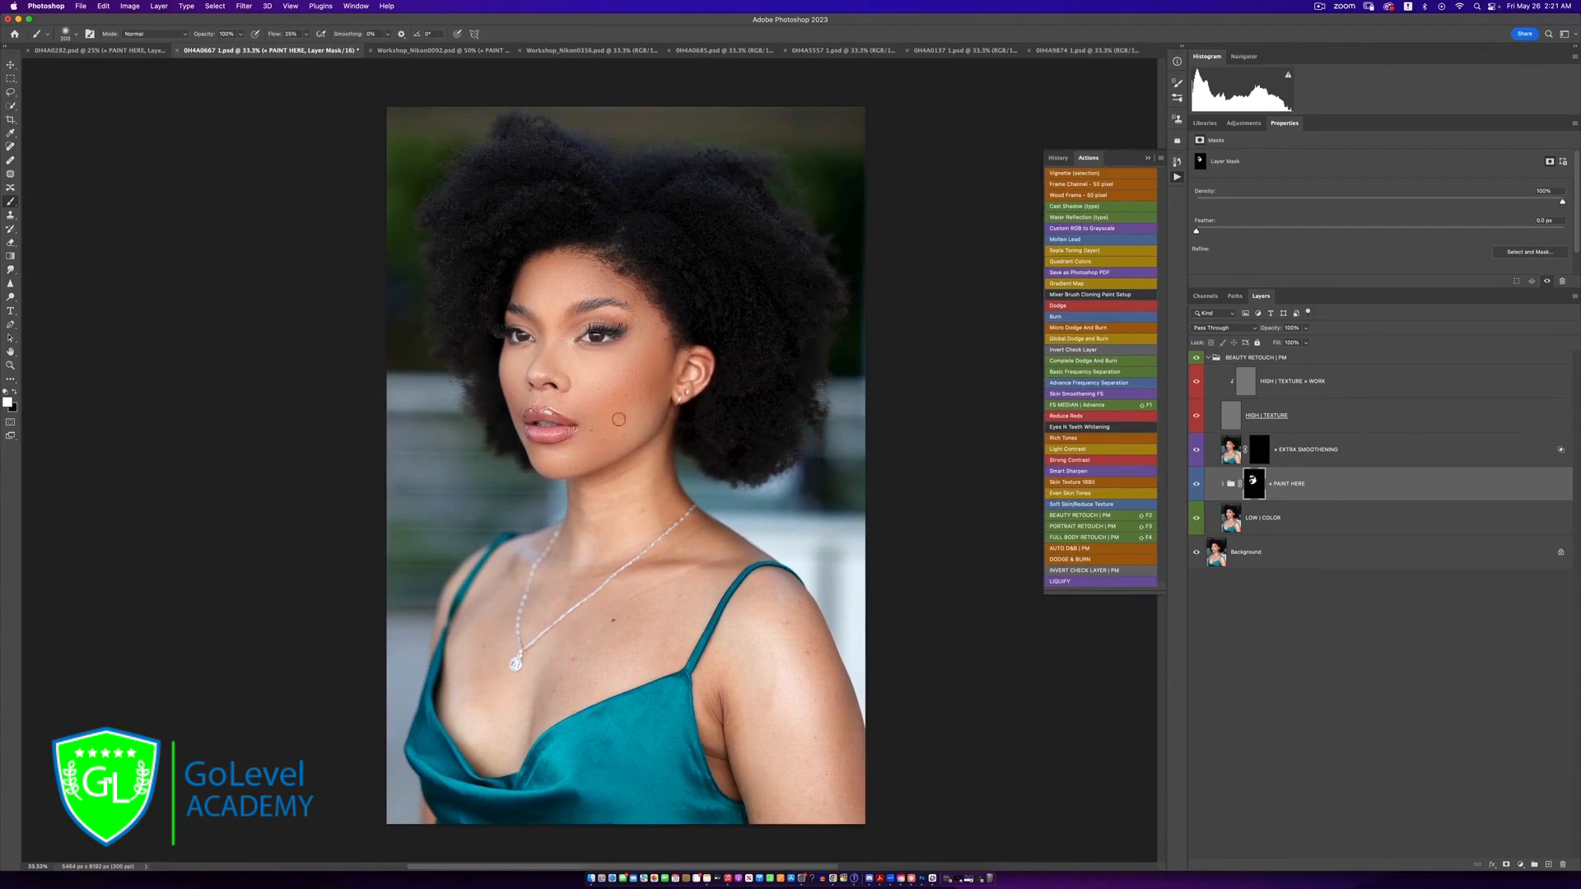
# Paint the EXTRA SMOOTHENING mask from the cheek down to the chin with a larger brush and compare the whole retouch before and after
pyautogui.click(1258, 450)
pyautogui.press(']')
pyautogui.press(']')
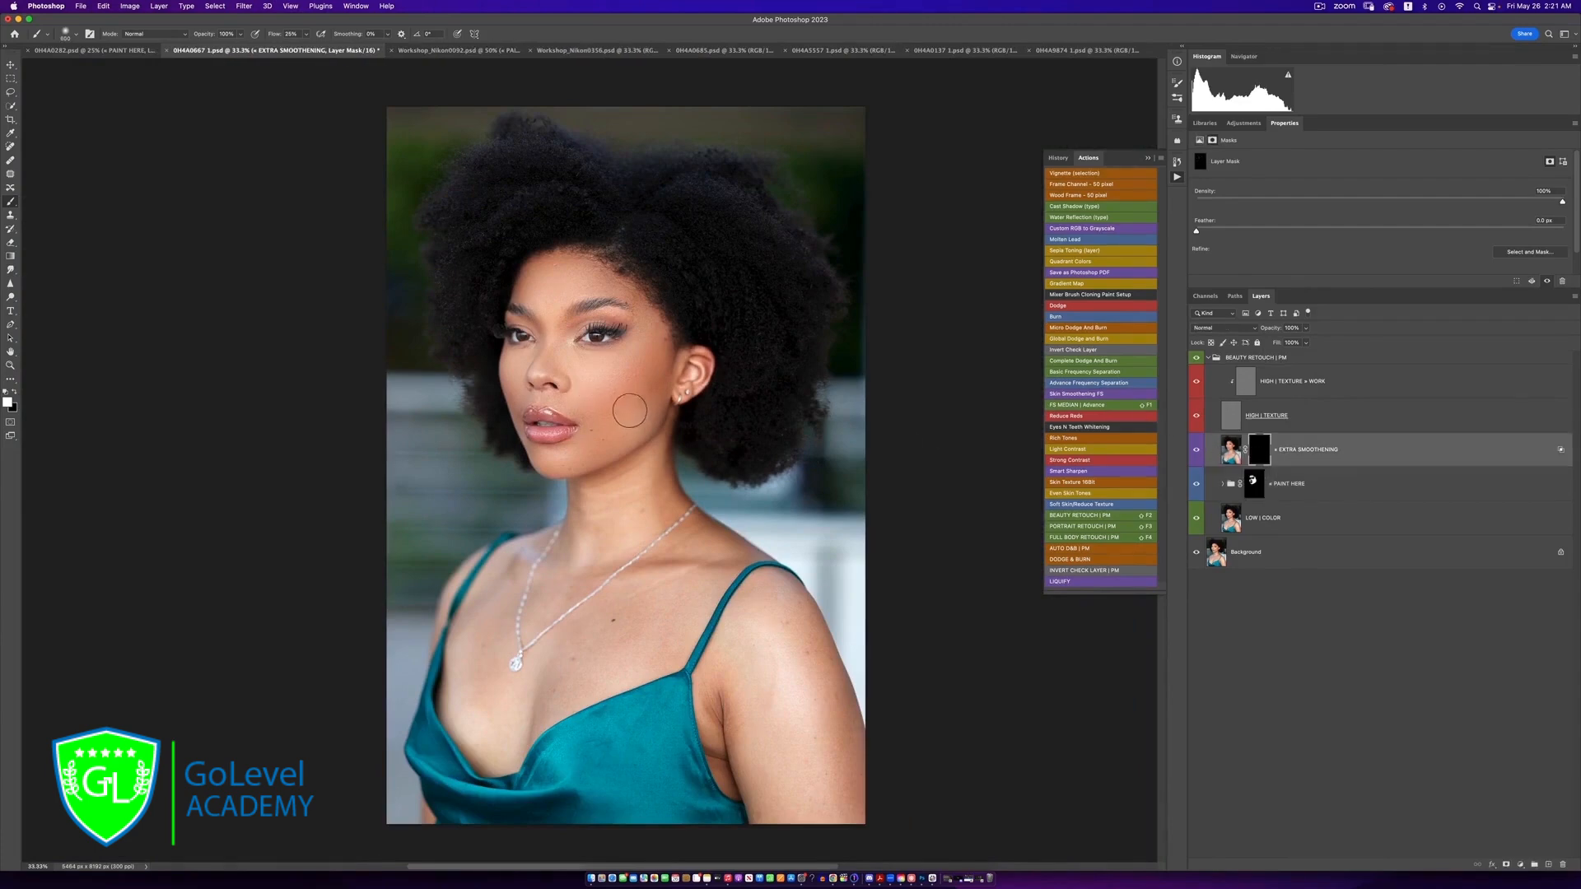
pyautogui.moveTo(668, 374); pyautogui.dragTo(559, 461)
pyautogui.click(1197, 359)
pyautogui.click(1197, 359)
# Review the blending, softening and smoothening layers inside the PAINT HERE group and collapse it again without changing its layer style
pyautogui.click(1222, 485)
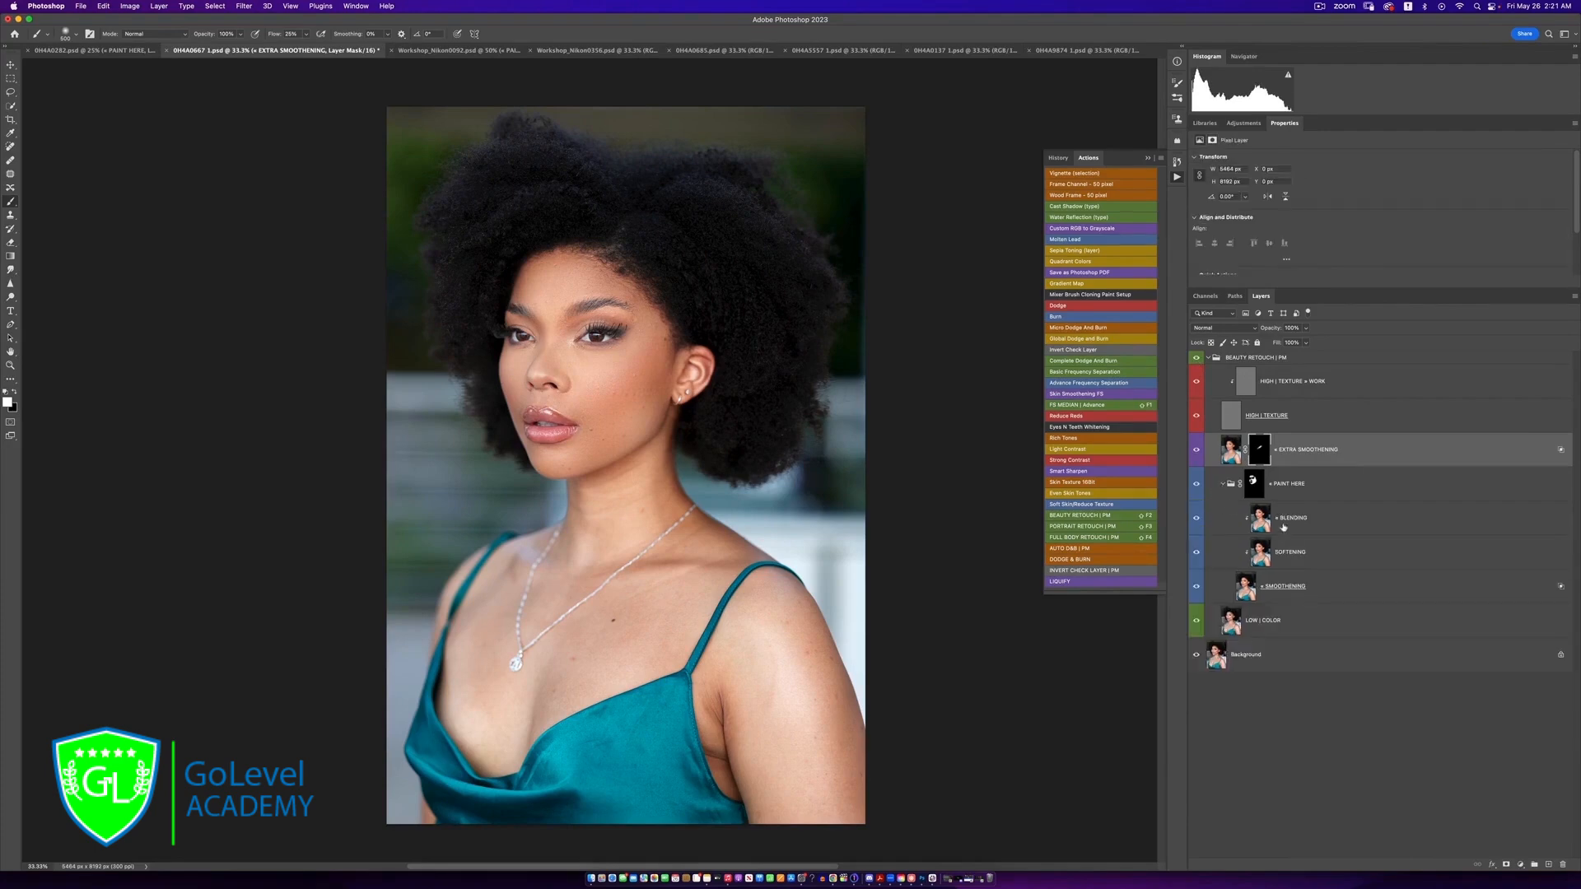
pyautogui.click(1220, 491)
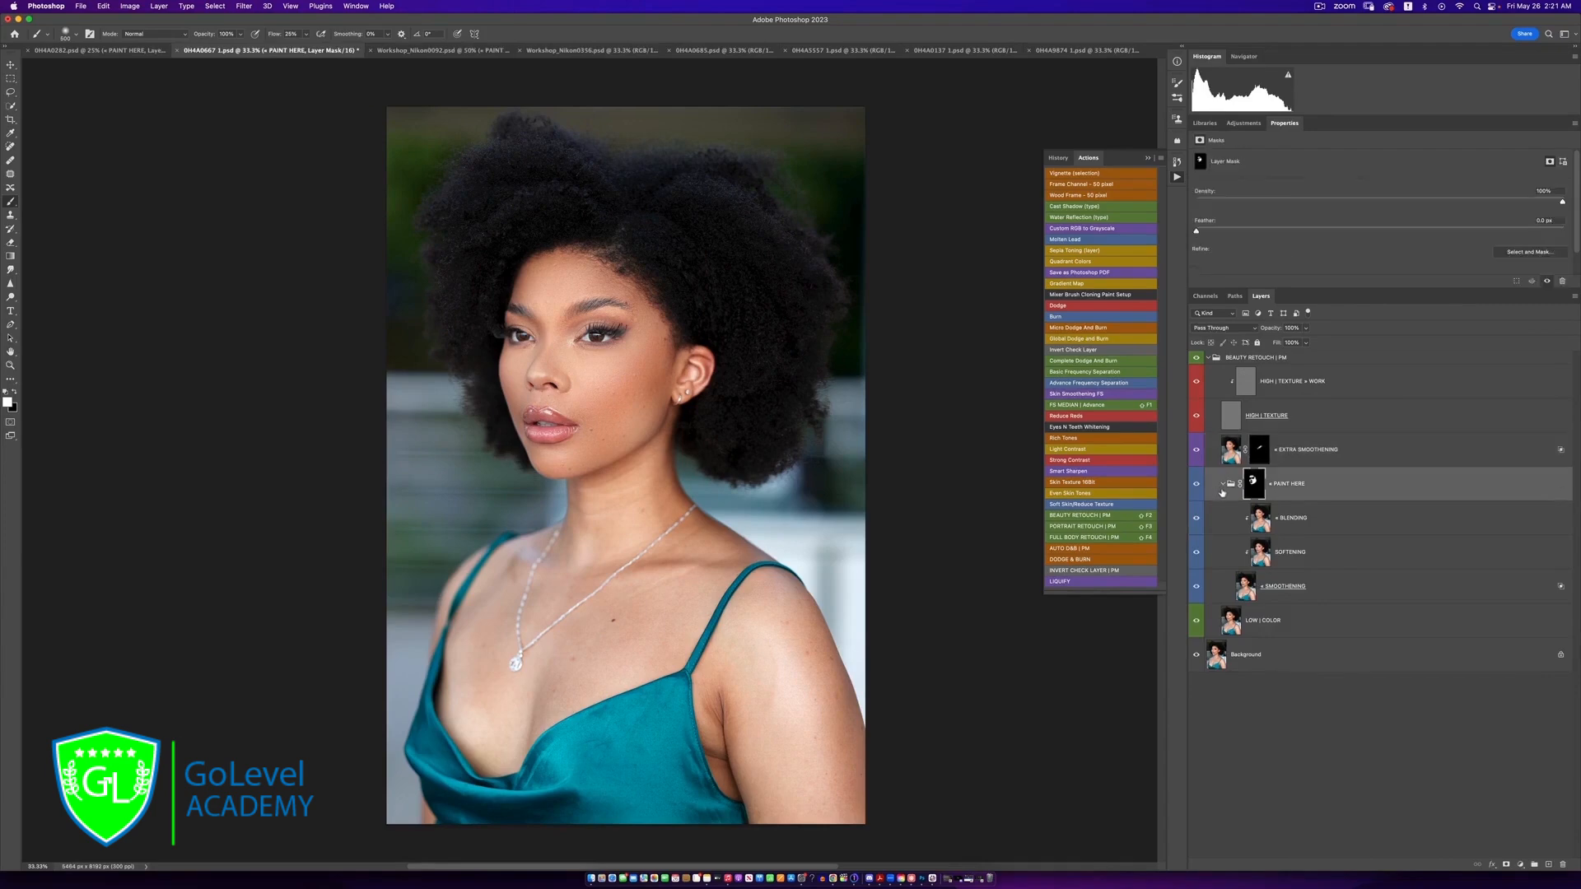
pyautogui.click(1222, 486)
pyautogui.doubleClick(1222, 491)
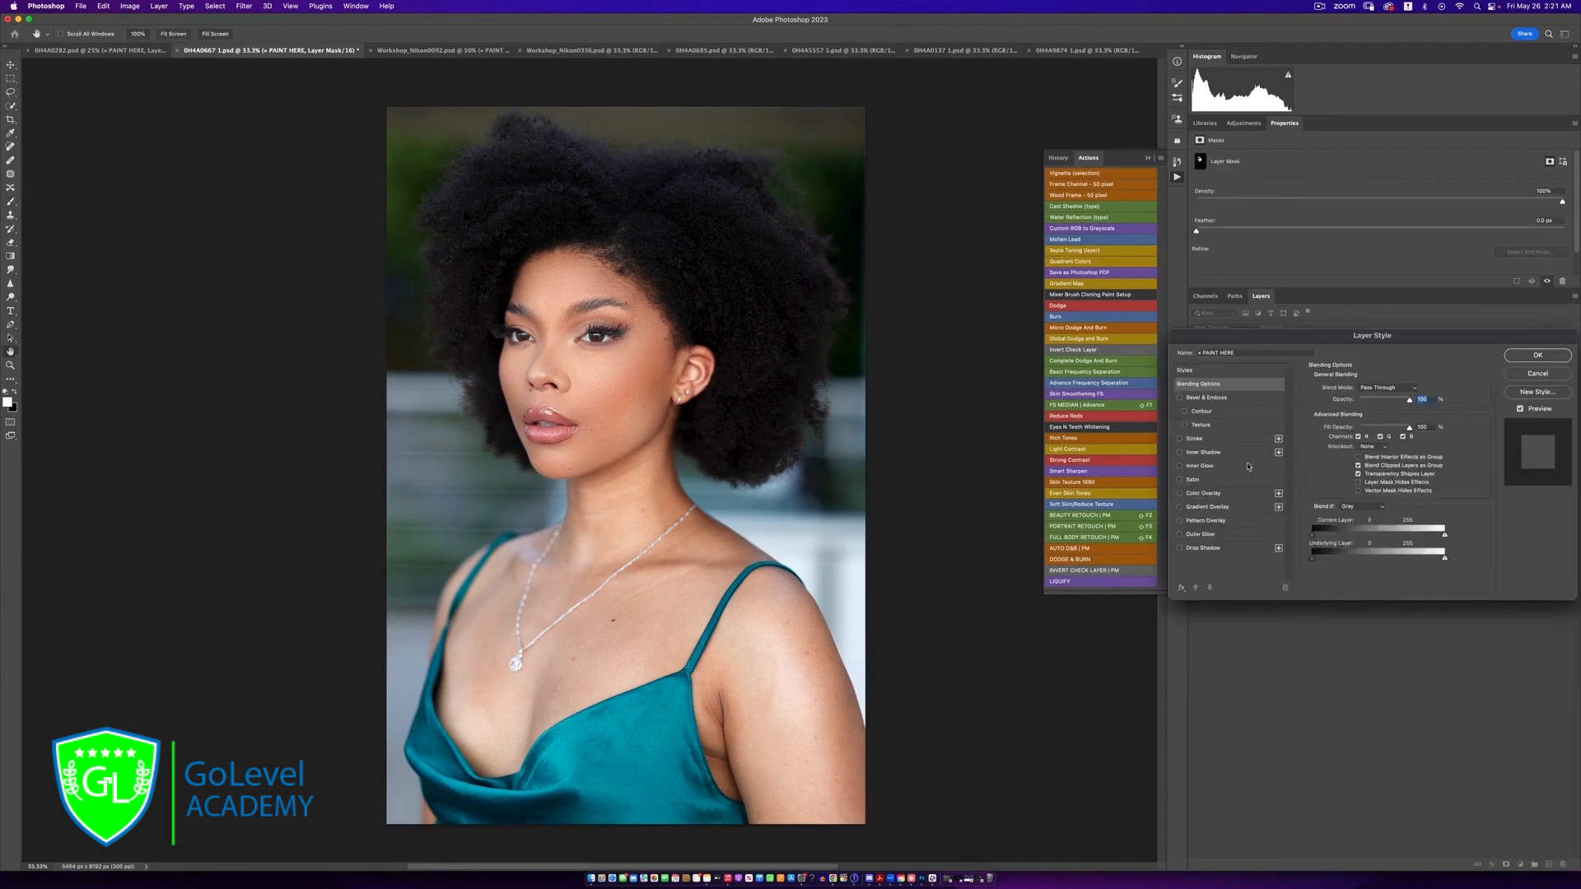
pyautogui.click(1561, 374)
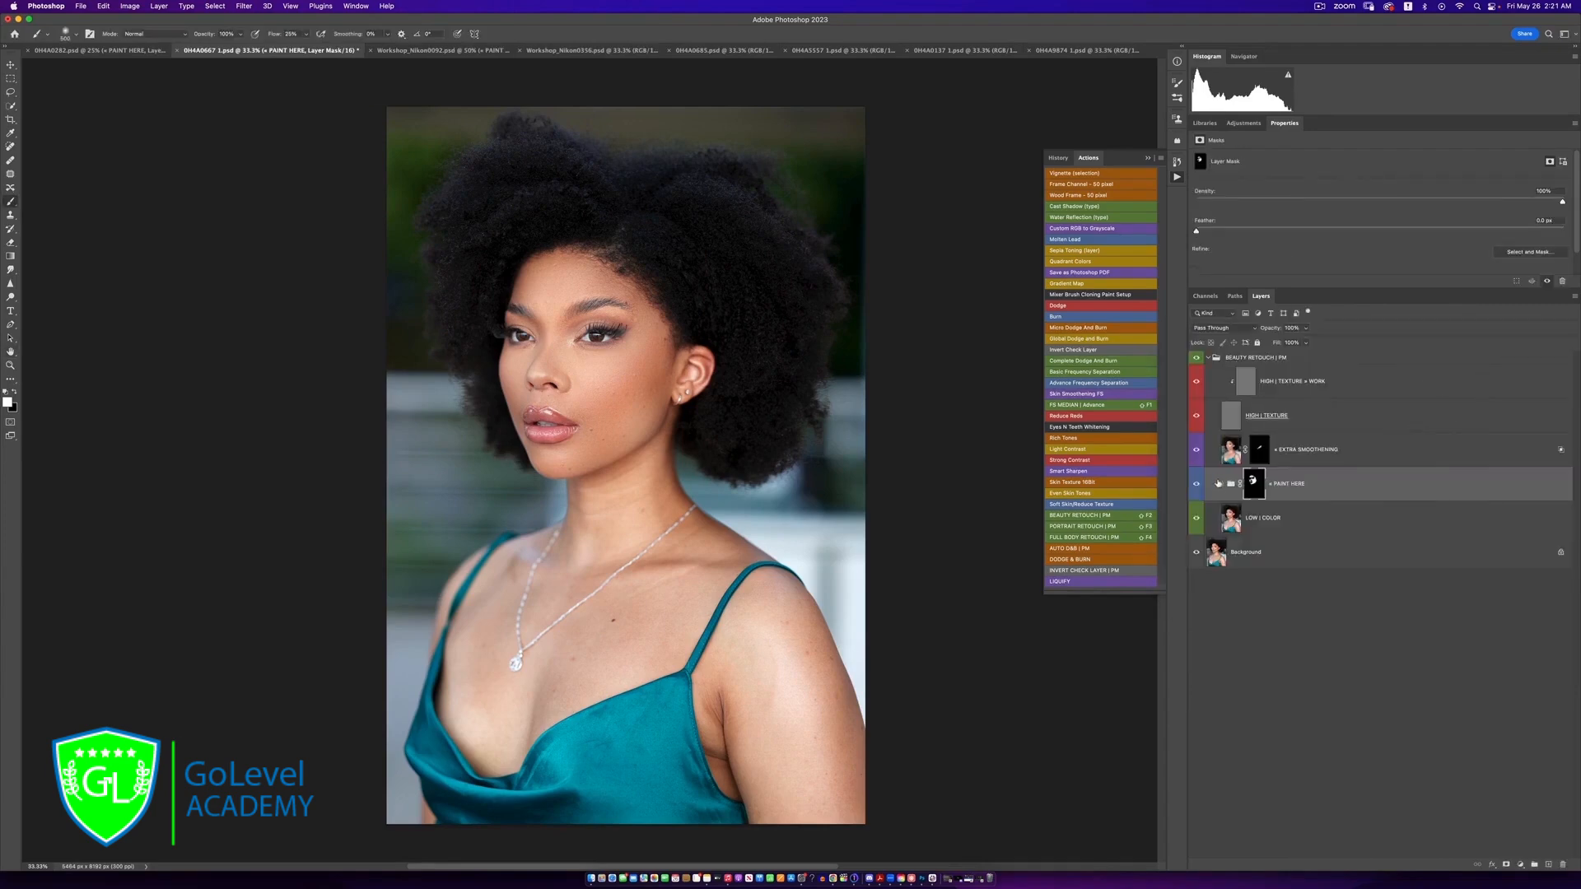
# Expand the PAINT HERE group, try a lower opacity on the + BLENDING layer and restore it to 100%
pyautogui.click(1220, 493)
pyautogui.click(1222, 485)
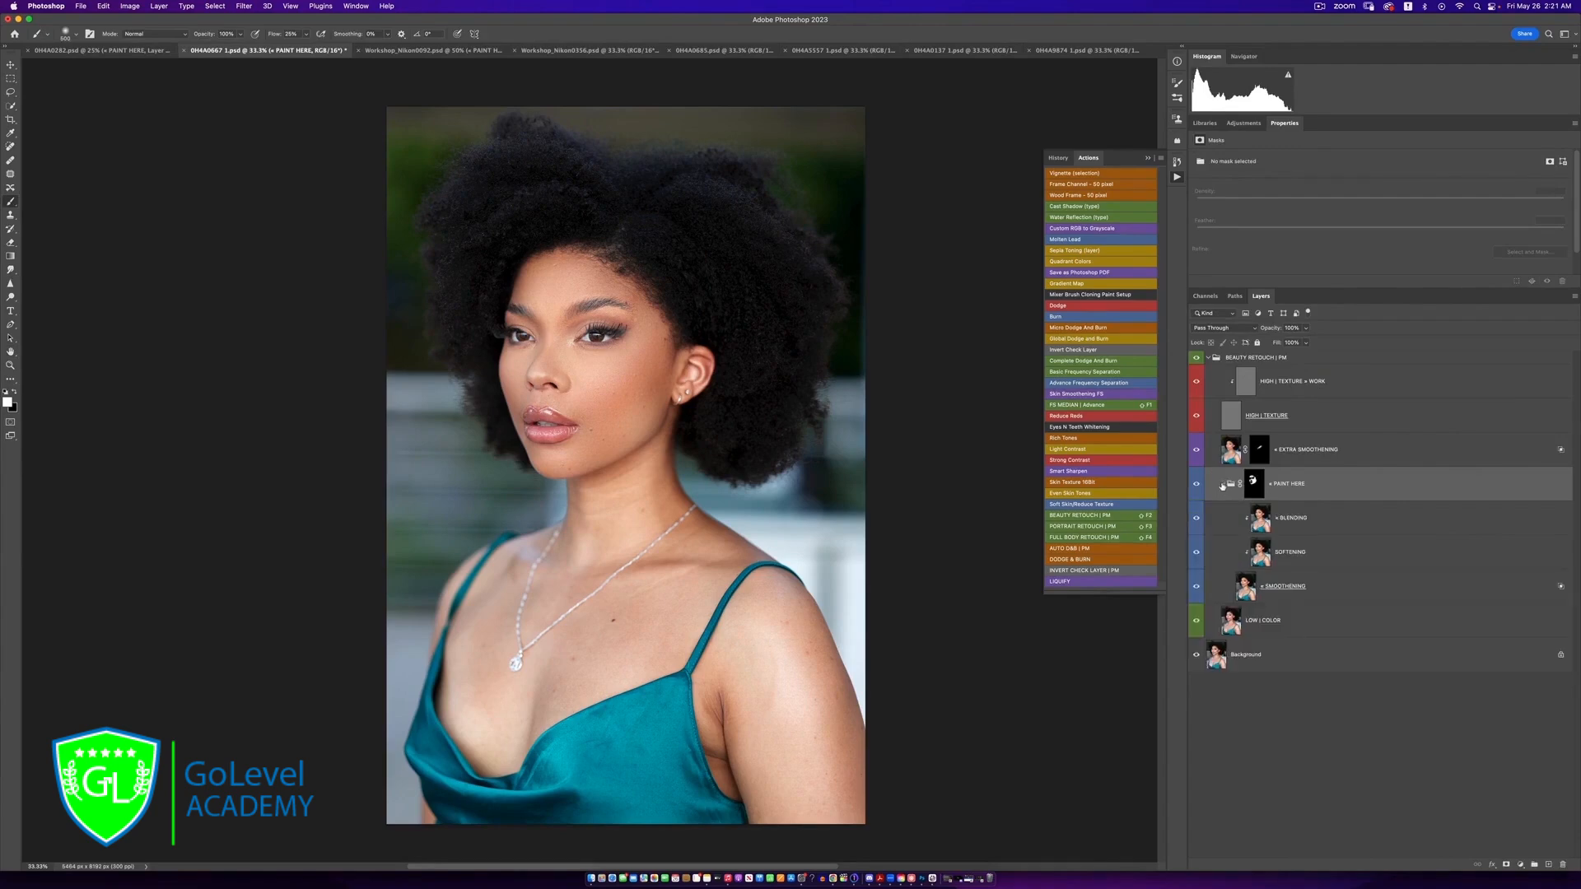
pyautogui.click(1332, 528)
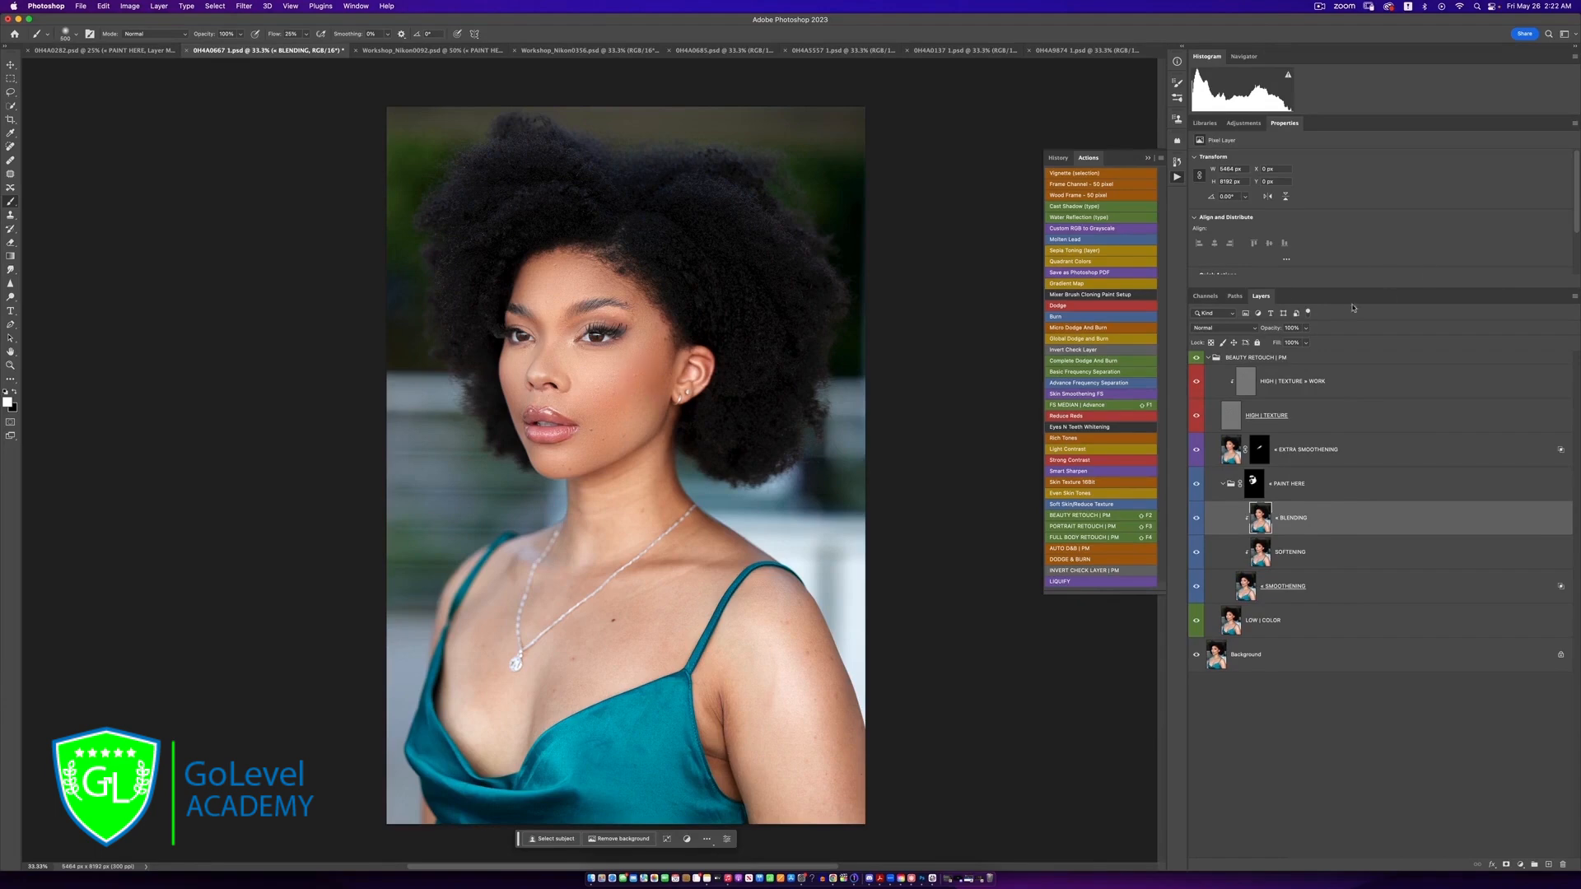
pyautogui.click(1308, 328)
pyautogui.moveTo(1306, 344)
pyautogui.mouseDown()
pyautogui.moveTo(1253, 348)
pyautogui.moveTo(1285, 334)
pyautogui.mouseUp()
pyautogui.click(1307, 328)
pyautogui.moveTo(1301, 342); pyautogui.dragTo(1350, 338)
# Set the brush flow to 10% for painting the body skin
pyautogui.press('z')
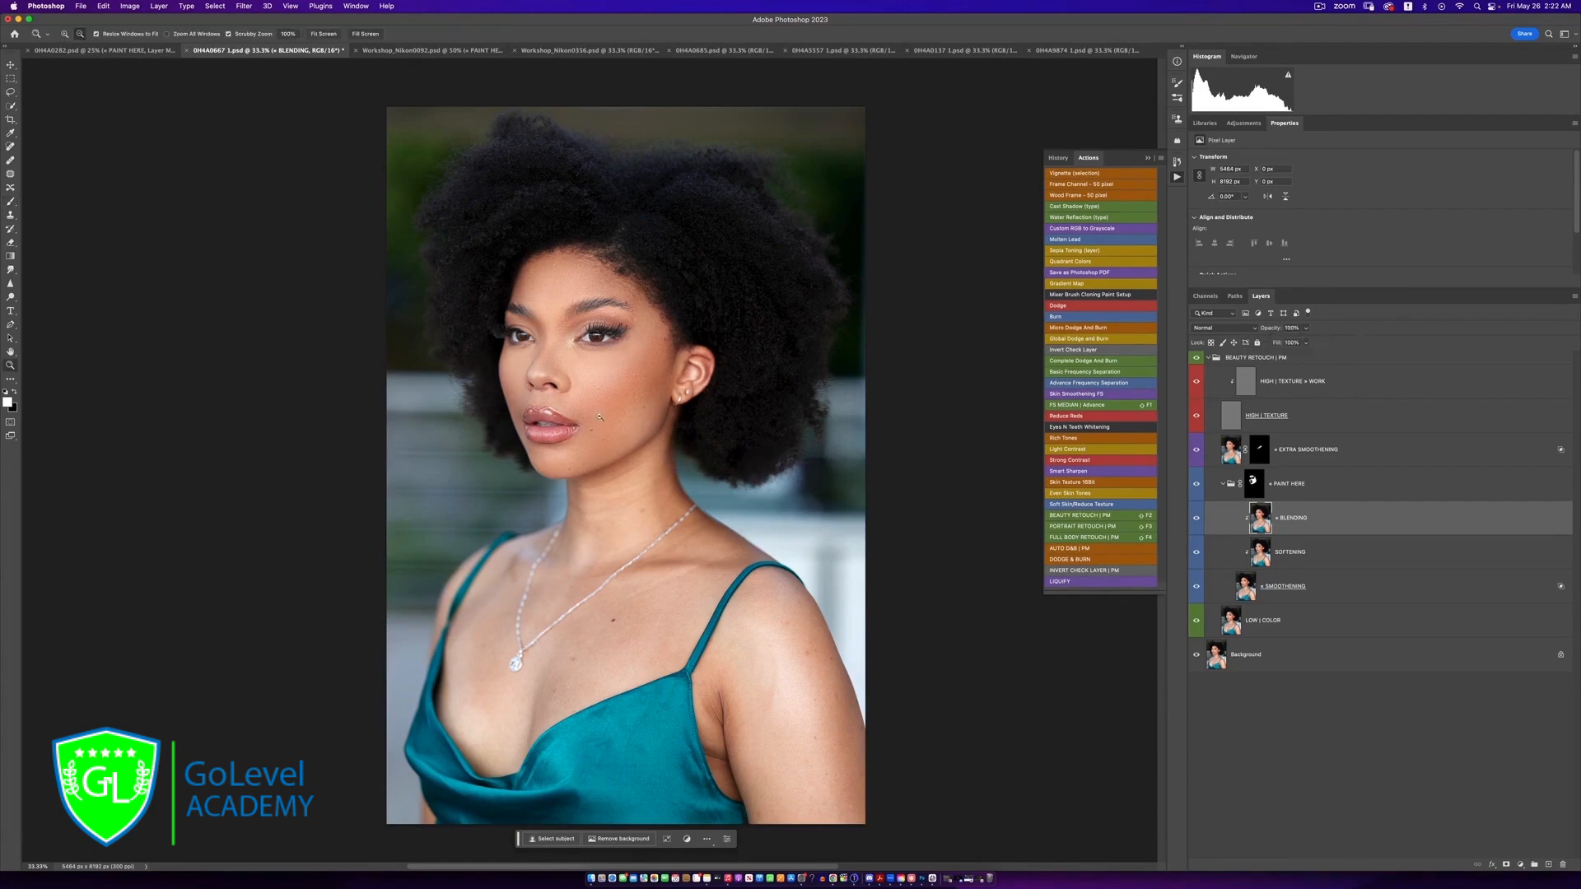
pyautogui.click(599, 416)
pyautogui.click(605, 418)
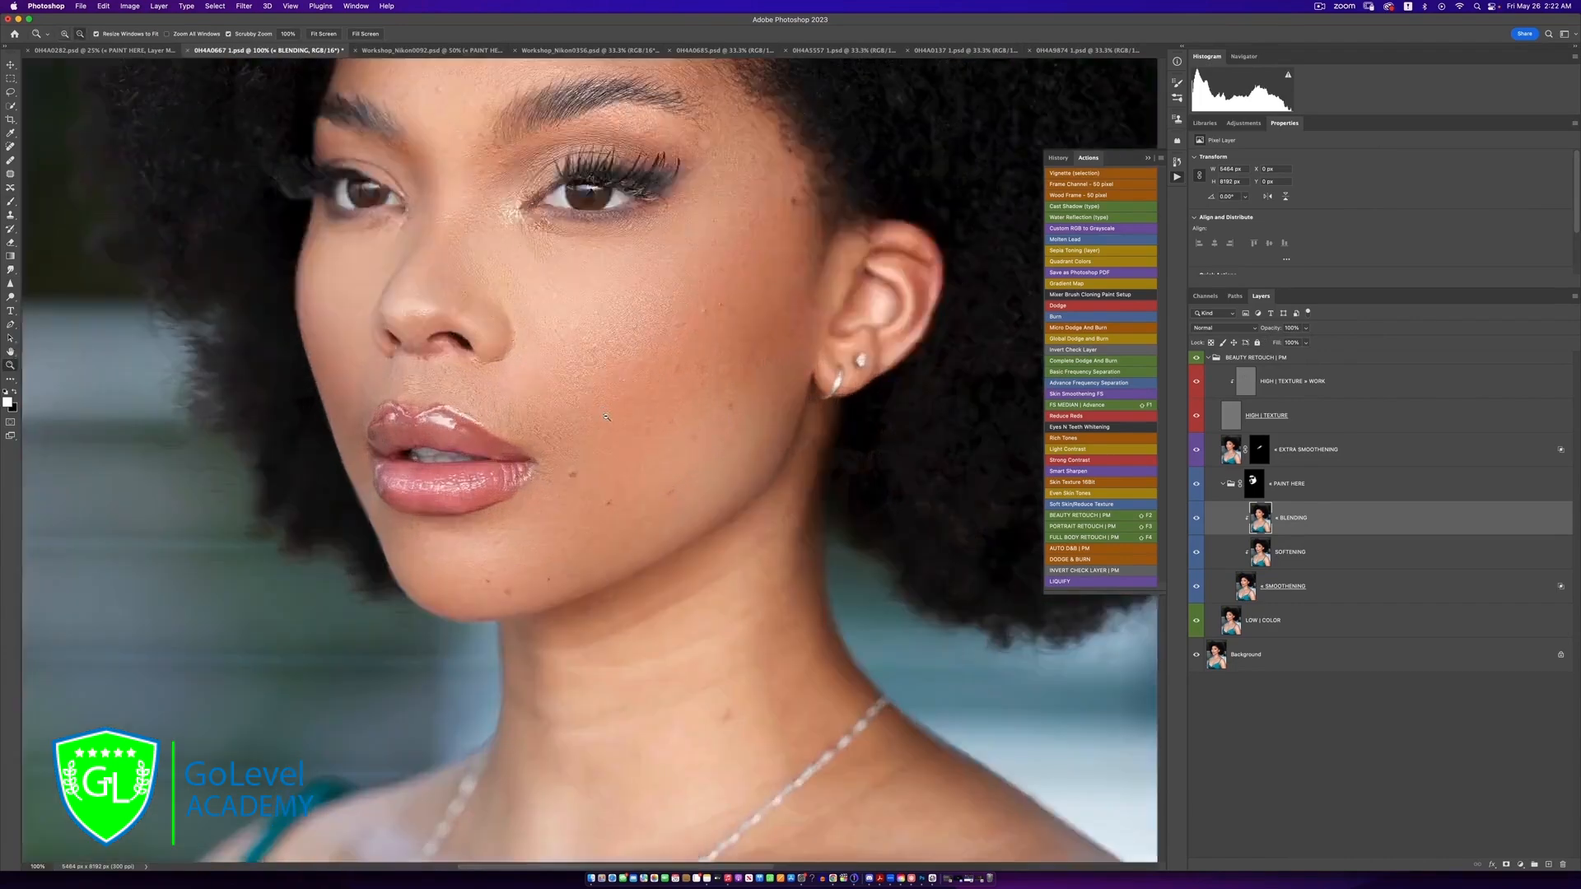
pyautogui.keyDown('alt'); pyautogui.click(607, 417); pyautogui.keyUp('alt')
pyautogui.keyDown('alt'); pyautogui.click(607, 417); pyautogui.keyUp('alt')
pyautogui.press('b')
pyautogui.moveTo(649, 476)
pyautogui.mouseDown()
pyautogui.moveTo(703, 282)
pyautogui.moveTo(700, 349)
pyautogui.mouseUp()
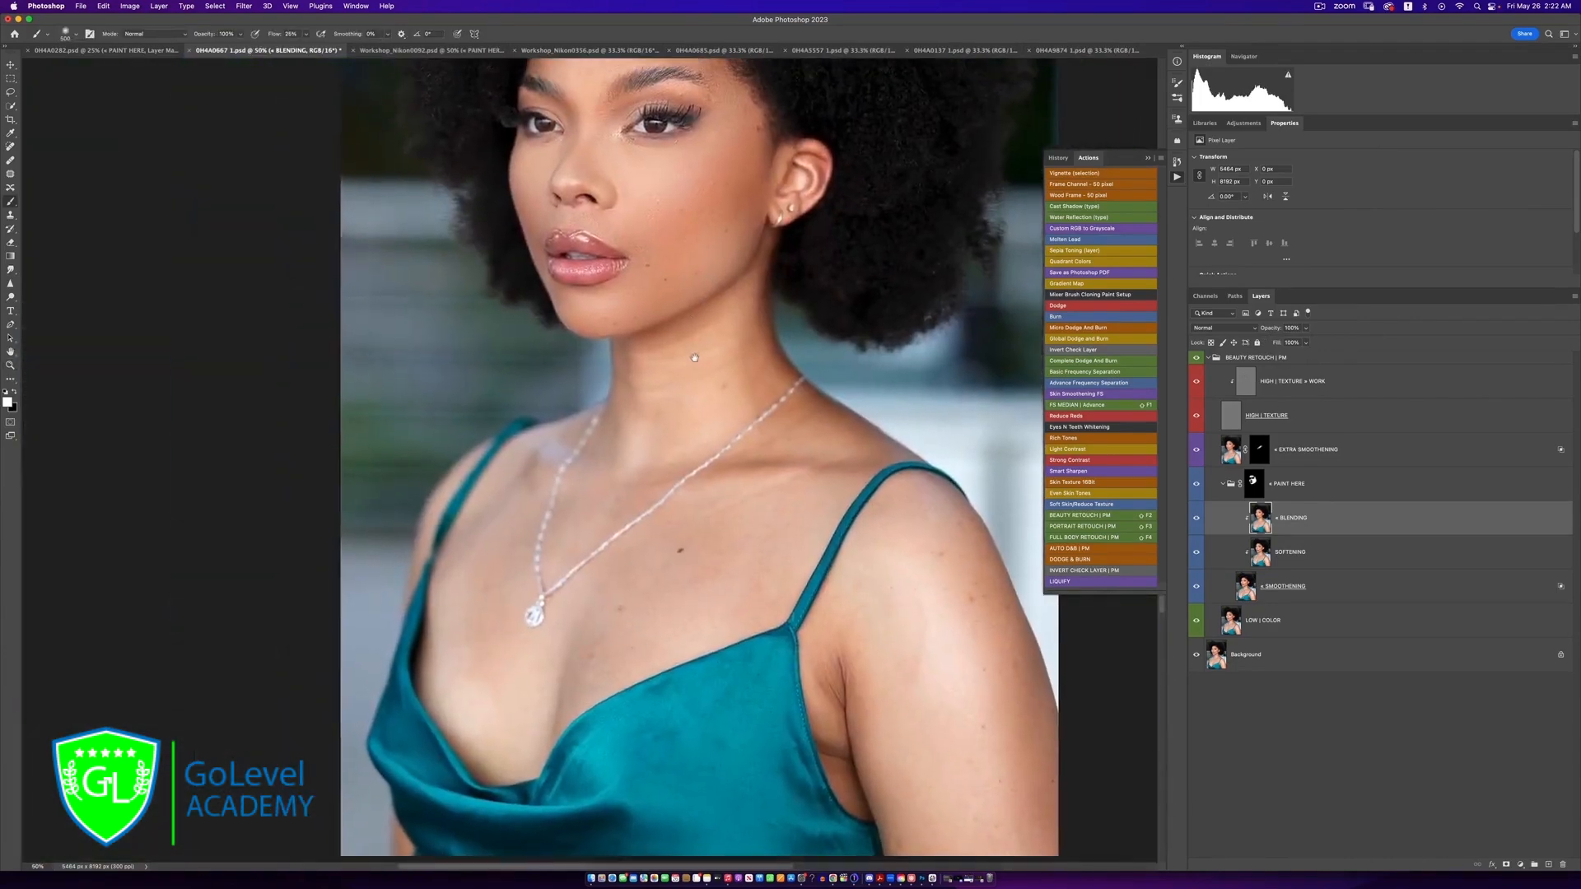
pyautogui.click(307, 35)
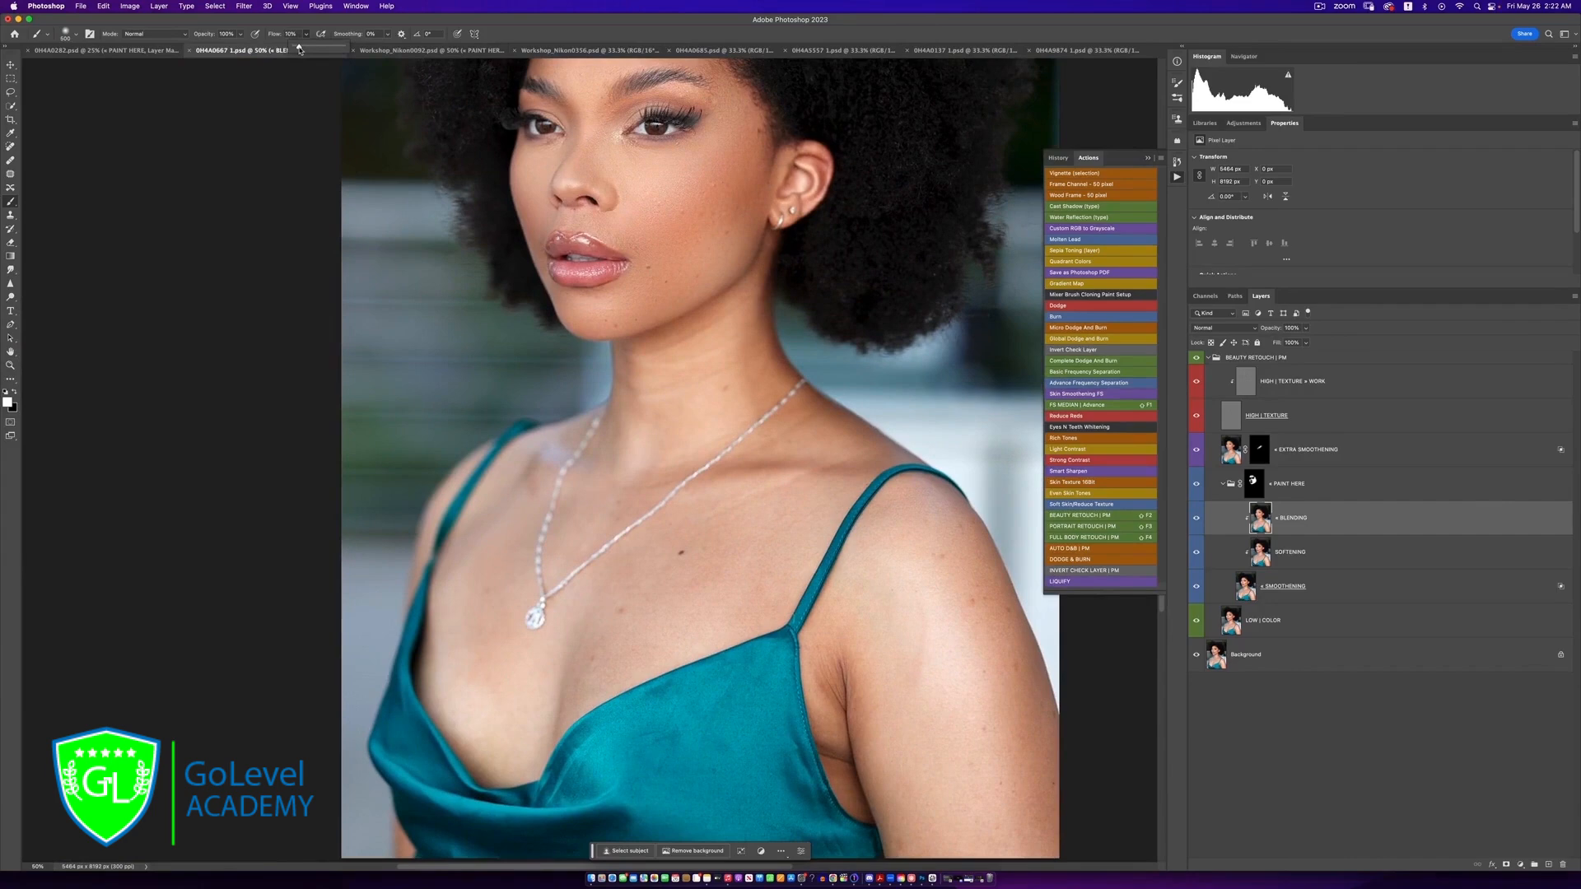
pyautogui.click(509, 31)
# Paint white on the PAINT HERE mask over the neck, chest, shoulder and arm, enlarging the brush for the broader areas
pyautogui.click(1249, 492)
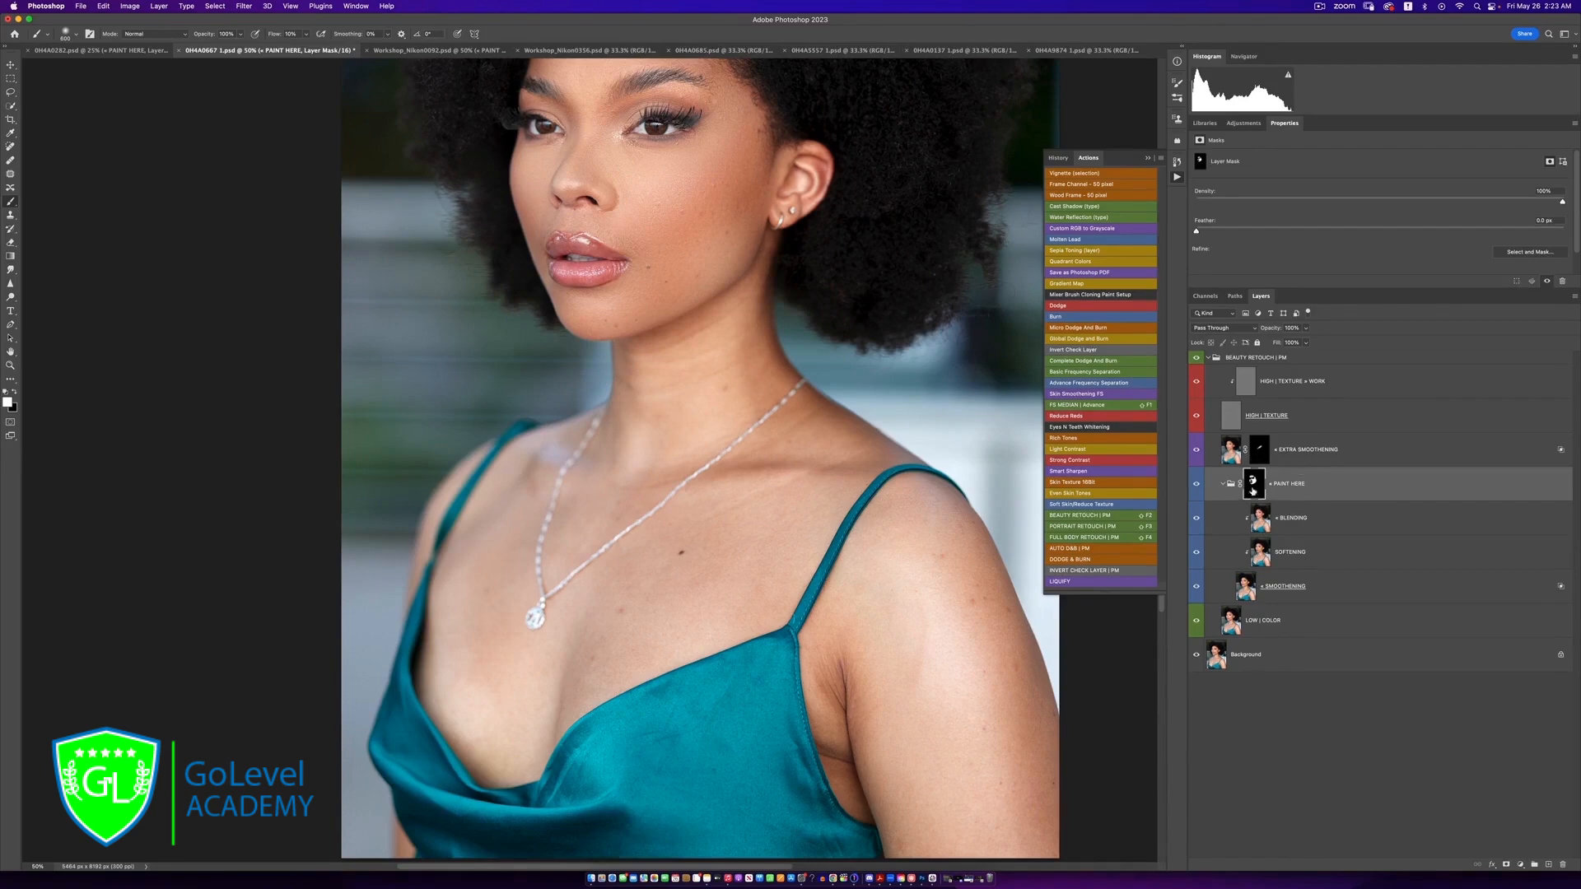
pyautogui.press(']')
pyautogui.moveTo(696, 357)
pyautogui.mouseDown()
pyautogui.moveTo(714, 329)
pyautogui.moveTo(620, 495)
pyautogui.moveTo(712, 565)
pyautogui.moveTo(585, 686)
pyautogui.moveTo(494, 650)
pyautogui.moveTo(507, 510)
pyautogui.moveTo(497, 671)
pyautogui.mouseUp()
pyautogui.moveTo(788, 524)
pyautogui.mouseDown()
pyautogui.moveTo(818, 479)
pyautogui.moveTo(719, 479)
pyautogui.mouseUp()
pyautogui.press(']')
pyautogui.moveTo(1006, 647); pyautogui.dragTo(957, 714)
pyautogui.scroll(-5, 917, 803)
pyautogui.hscroll(3, 916, 803)
pyautogui.moveTo(867, 440)
pyautogui.mouseDown()
pyautogui.moveTo(783, 491)
pyautogui.moveTo(798, 601)
pyautogui.moveTo(979, 709)
pyautogui.mouseUp()
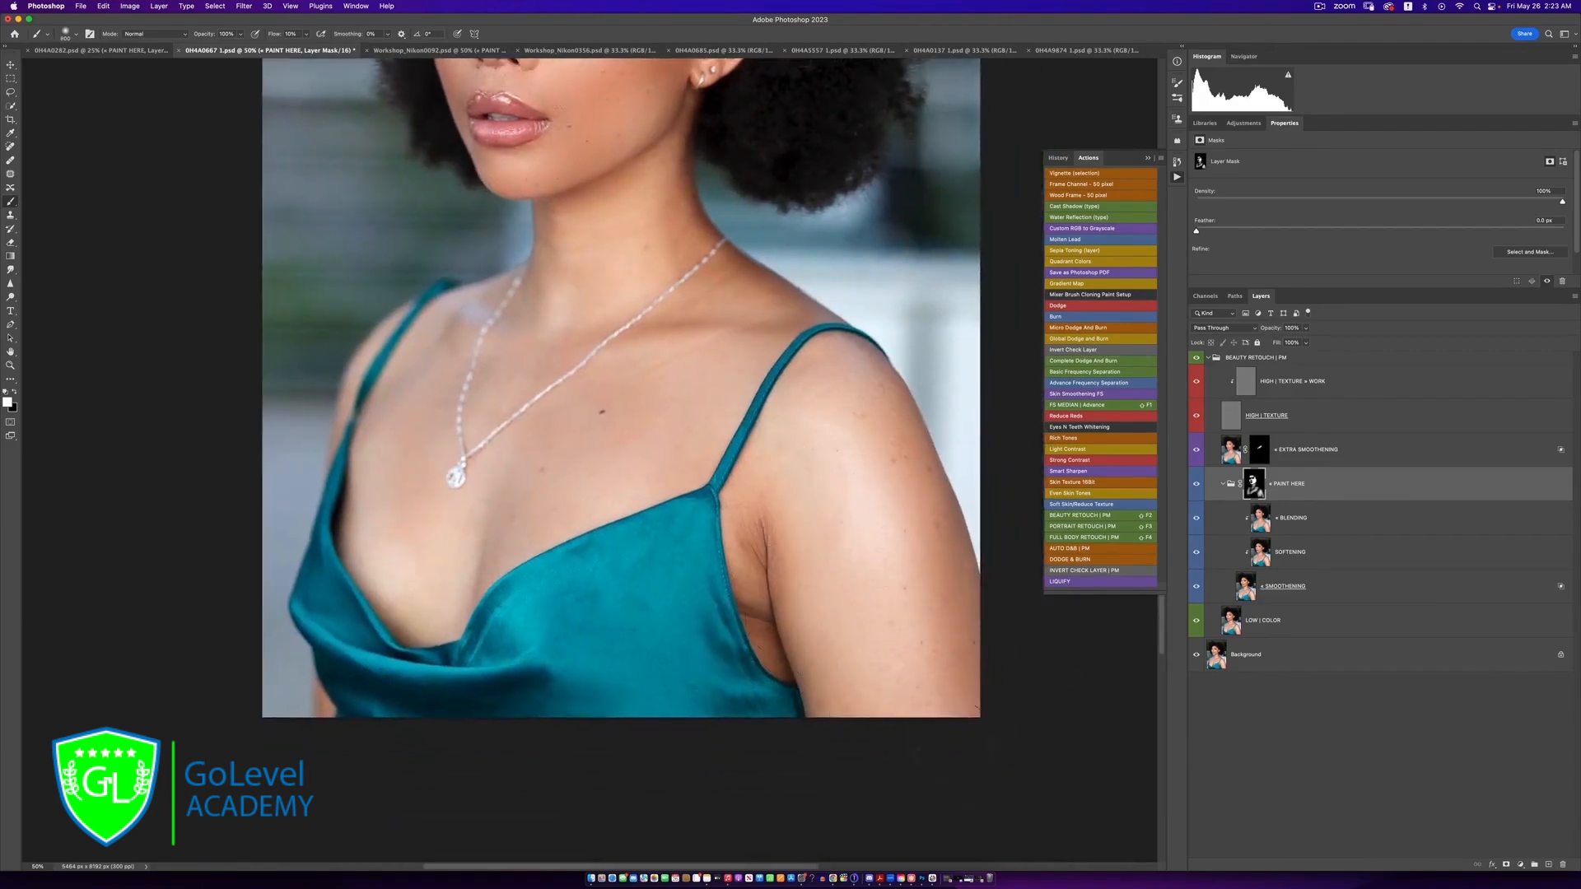
# Compare the neck, chest and arm skin with and without the PAINT HERE group, and examine the portrait at several magnifications
pyautogui.click(1197, 489)
pyautogui.click(1197, 490)
pyautogui.click(1198, 492)
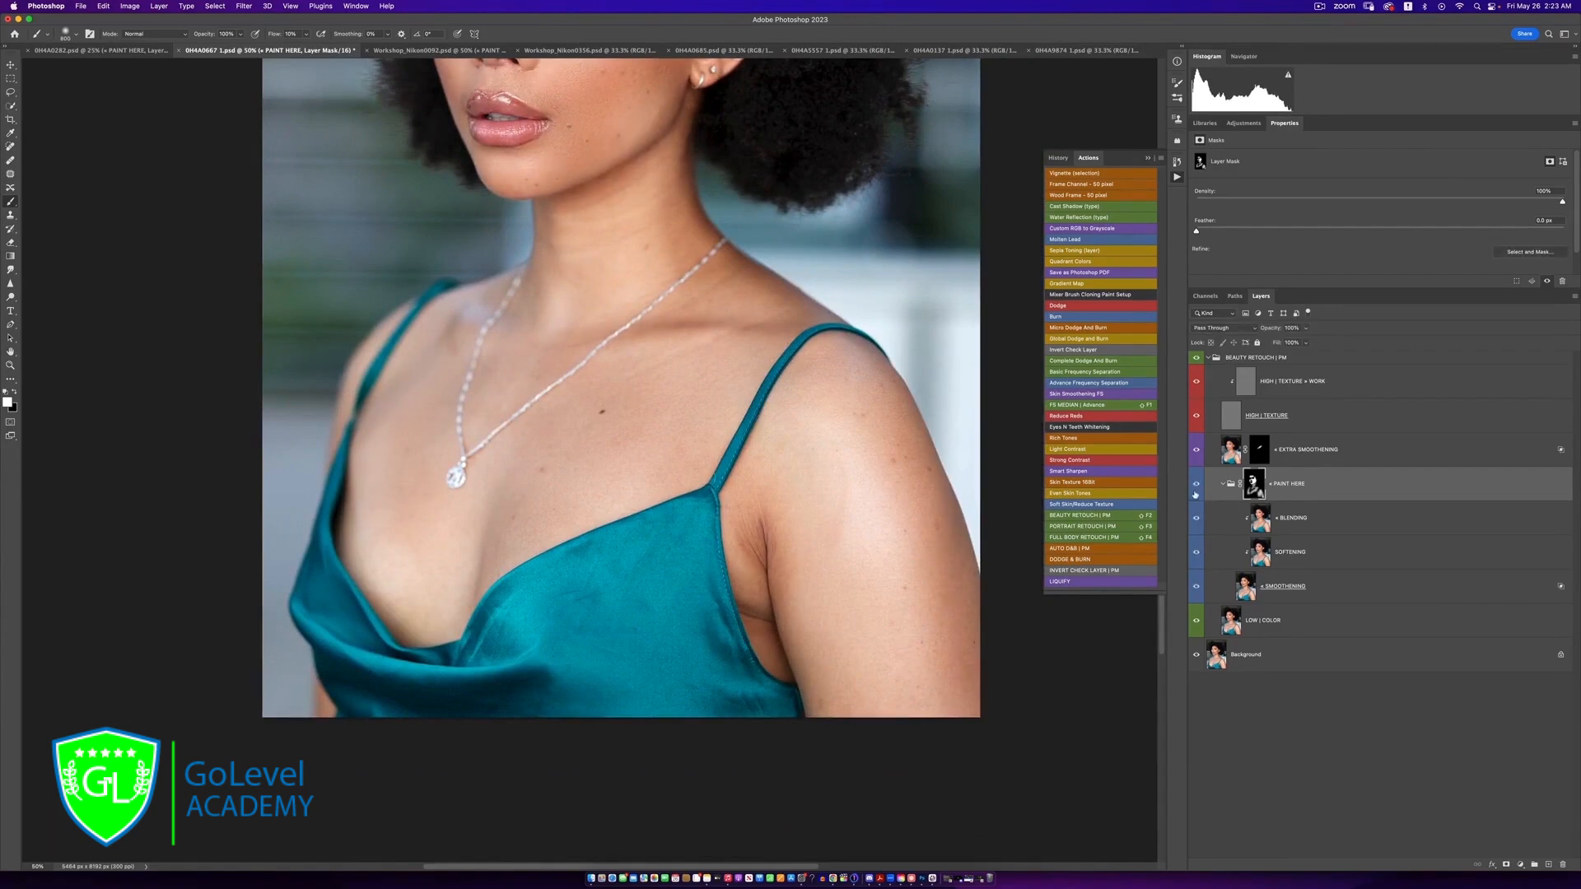
pyautogui.click(1197, 491)
pyautogui.press('z')
pyautogui.keyDown('alt'); pyautogui.click(637, 386); pyautogui.keyUp('alt')
pyautogui.keyDown('alt'); pyautogui.click(637, 387); pyautogui.keyUp('alt')
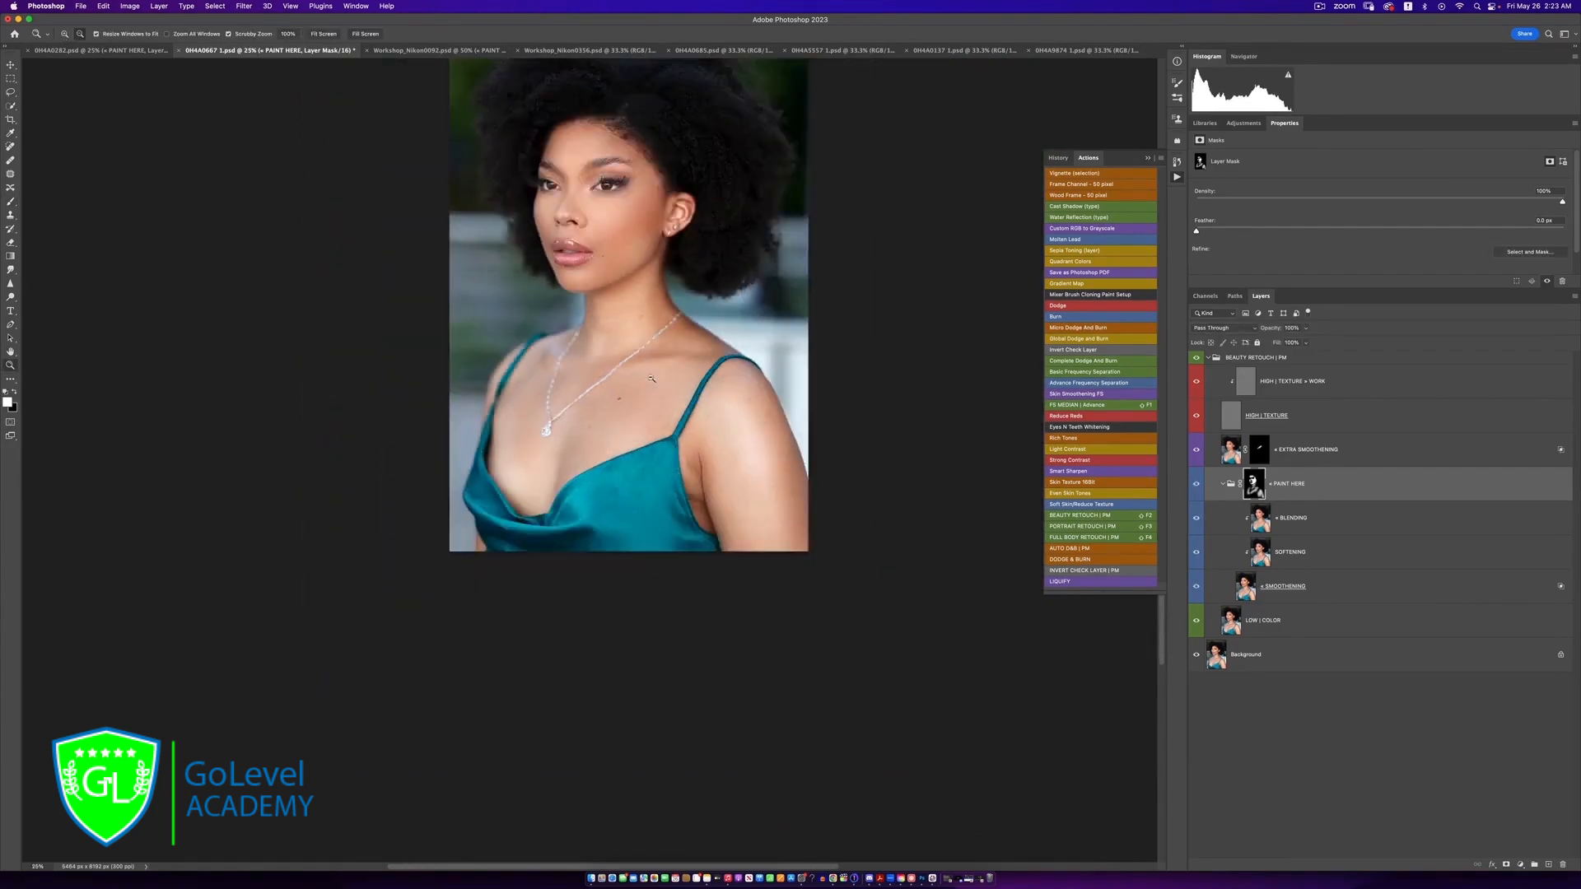
pyautogui.keyDown('alt'); pyautogui.click(638, 381); pyautogui.keyUp('alt')
pyautogui.click(642, 345)
pyautogui.click(644, 346)
# Swap the foreground and background colours between white and black, ending with white as the brush colour
pyautogui.press('b')
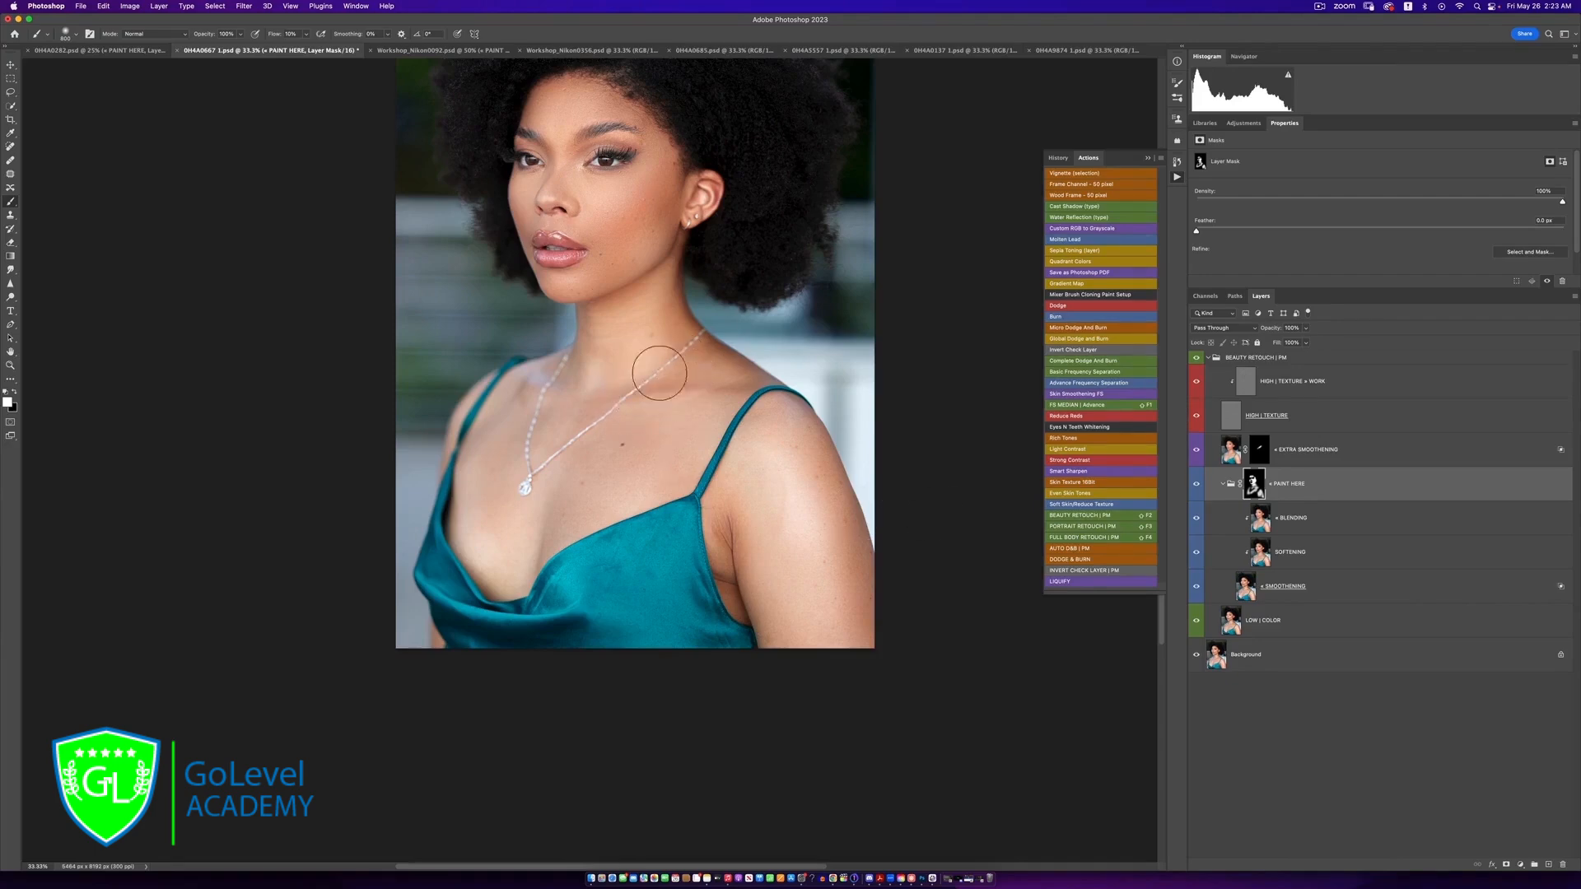
pyautogui.press('x')
pyautogui.press('x')
pyautogui.press('z')
pyautogui.keyDown('alt'); pyautogui.click(624, 357); pyautogui.keyUp('alt')
pyautogui.keyDown('alt'); pyautogui.click(624, 356); pyautogui.keyUp('alt')
pyautogui.click(608, 299)
pyautogui.click(608, 298)
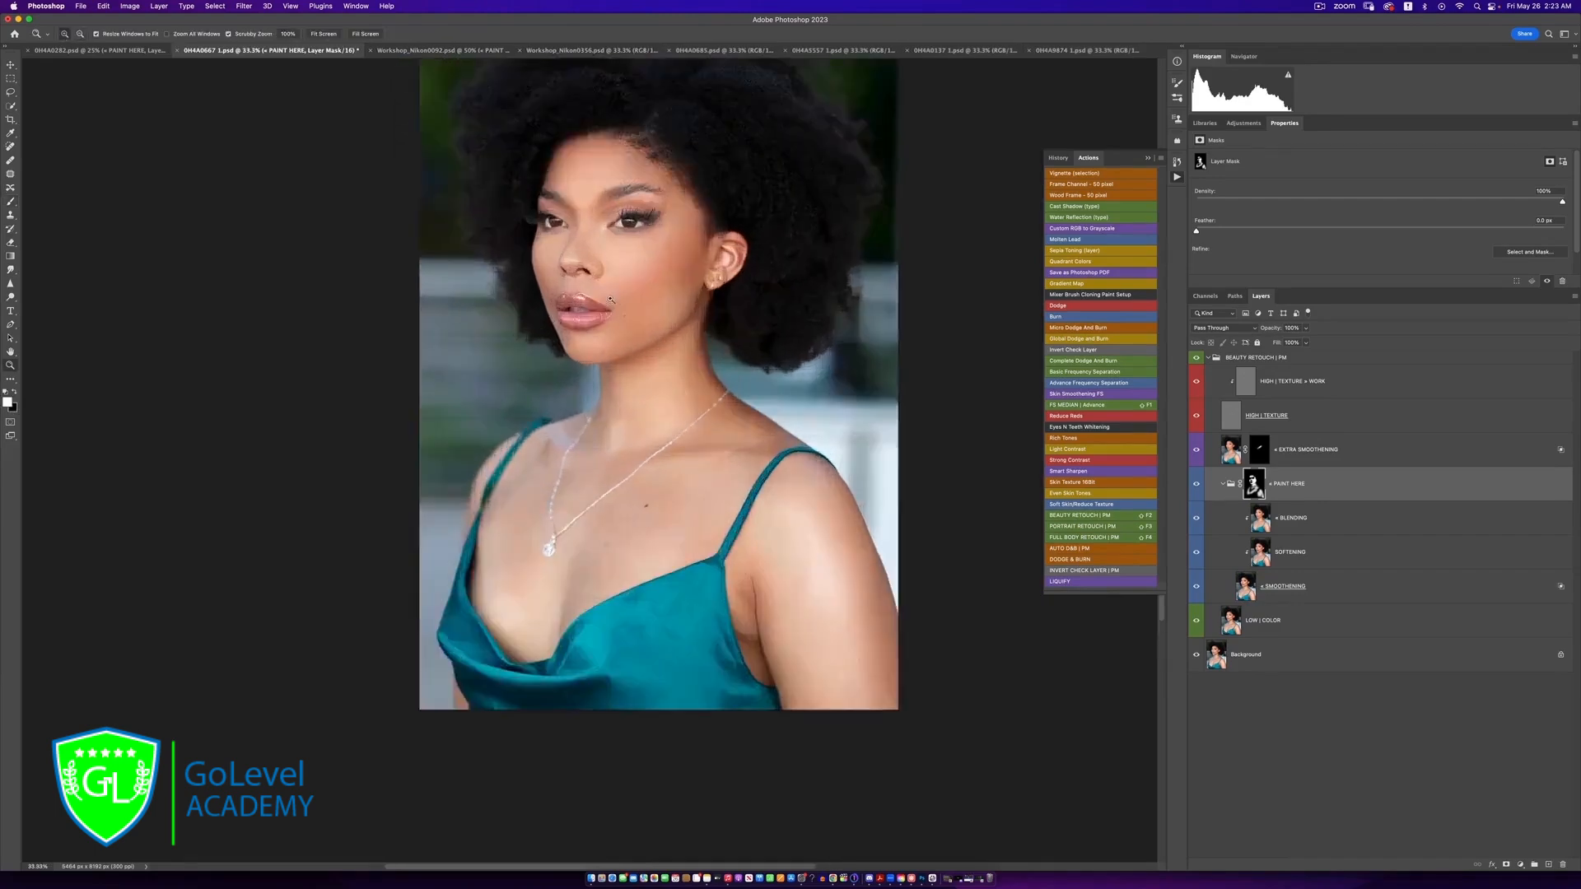
pyautogui.click(609, 298)
pyautogui.press('b')
pyautogui.moveTo(552, 314); pyautogui.dragTo(670, 386)
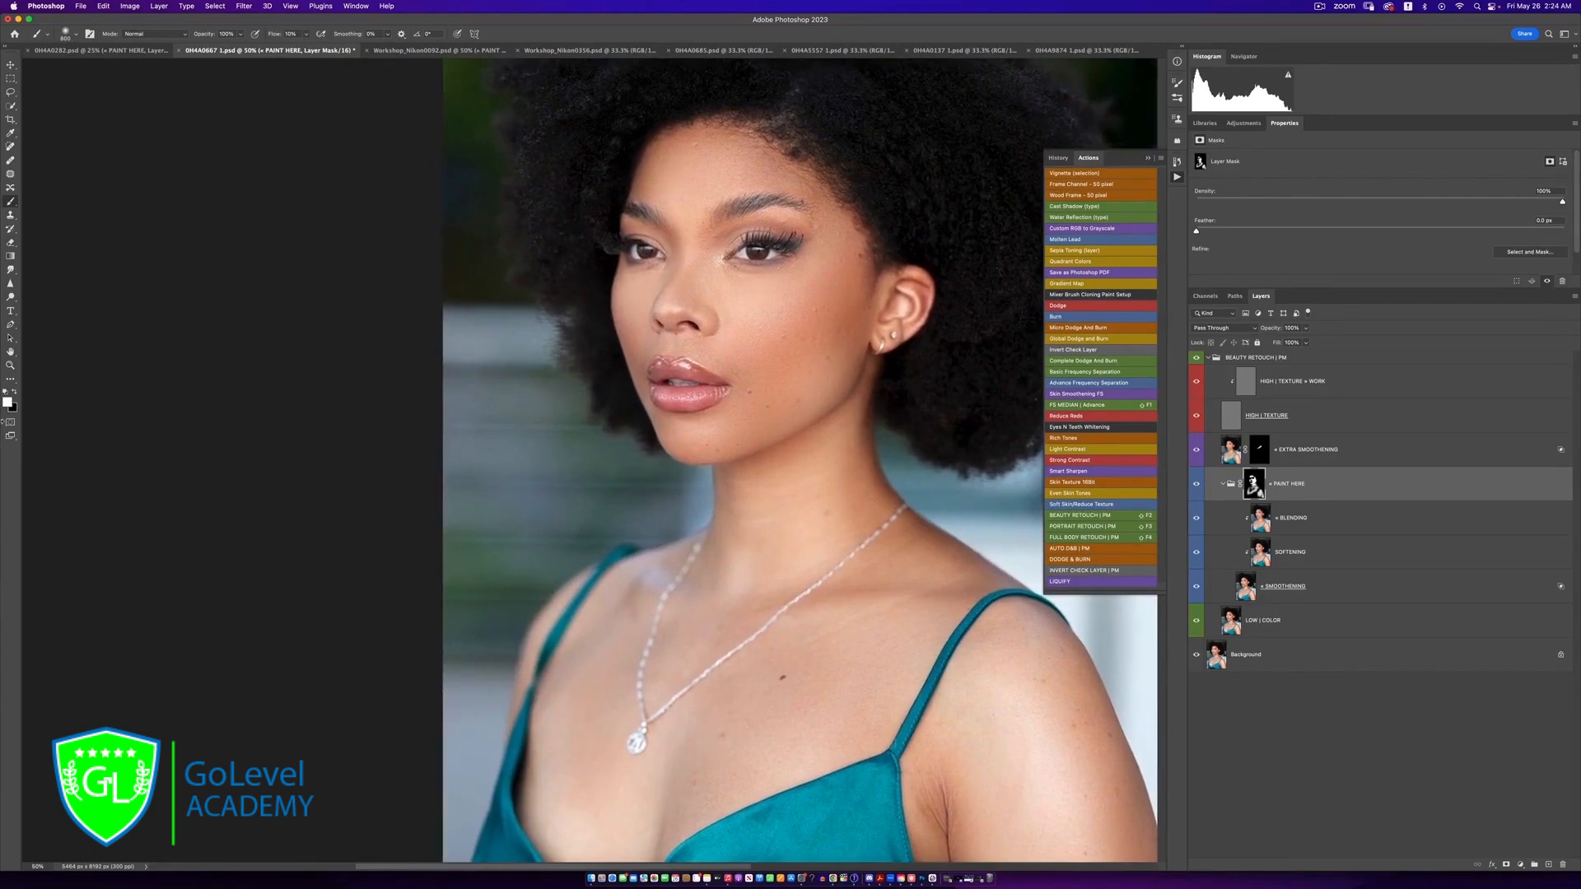
pyautogui.click(14, 393)
pyautogui.click(14, 394)
pyautogui.click(14, 394)
pyautogui.click(14, 393)
pyautogui.click(15, 394)
pyautogui.click(14, 393)
# Compare the original Background layer with the complete retouch, both in full view and closer up
pyautogui.scroll(-2, 683, 518)
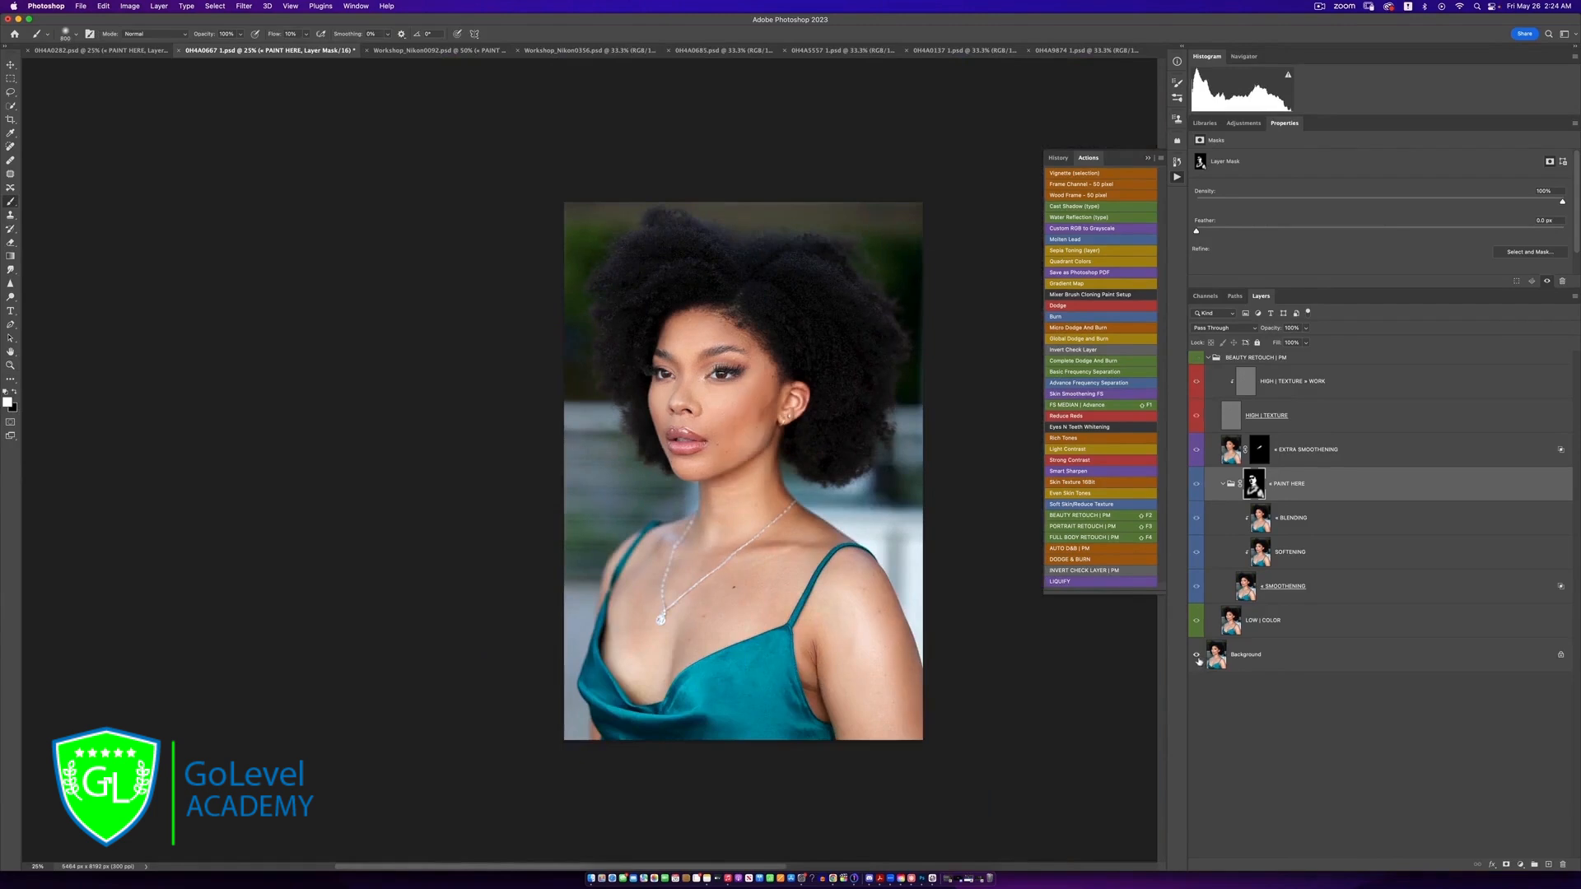
pyautogui.press('z')
pyautogui.click(860, 522)
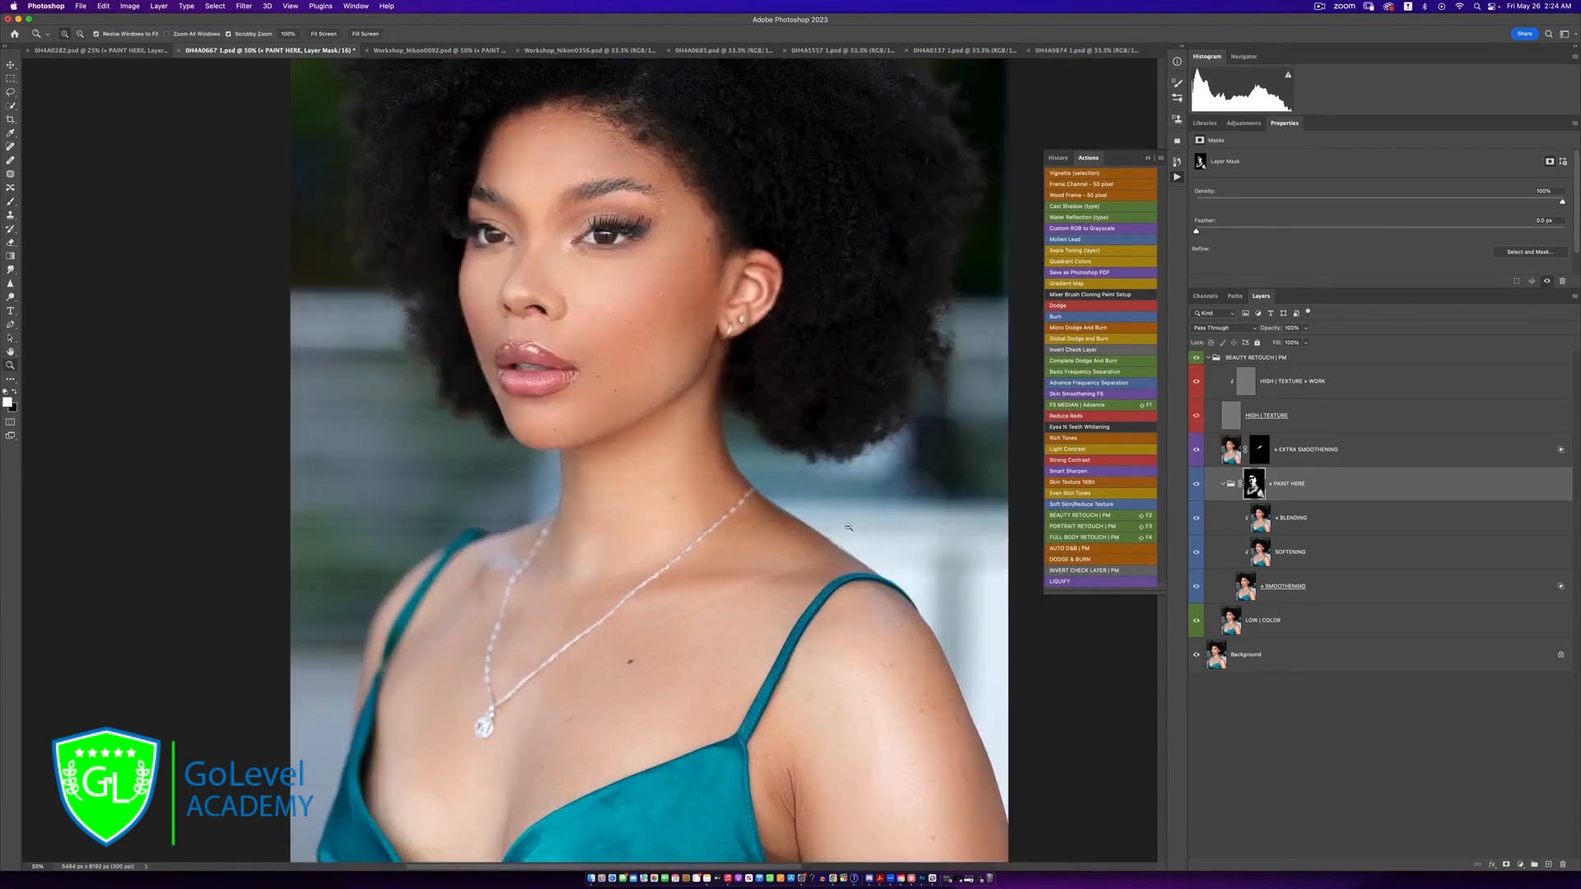
pyautogui.press('b')
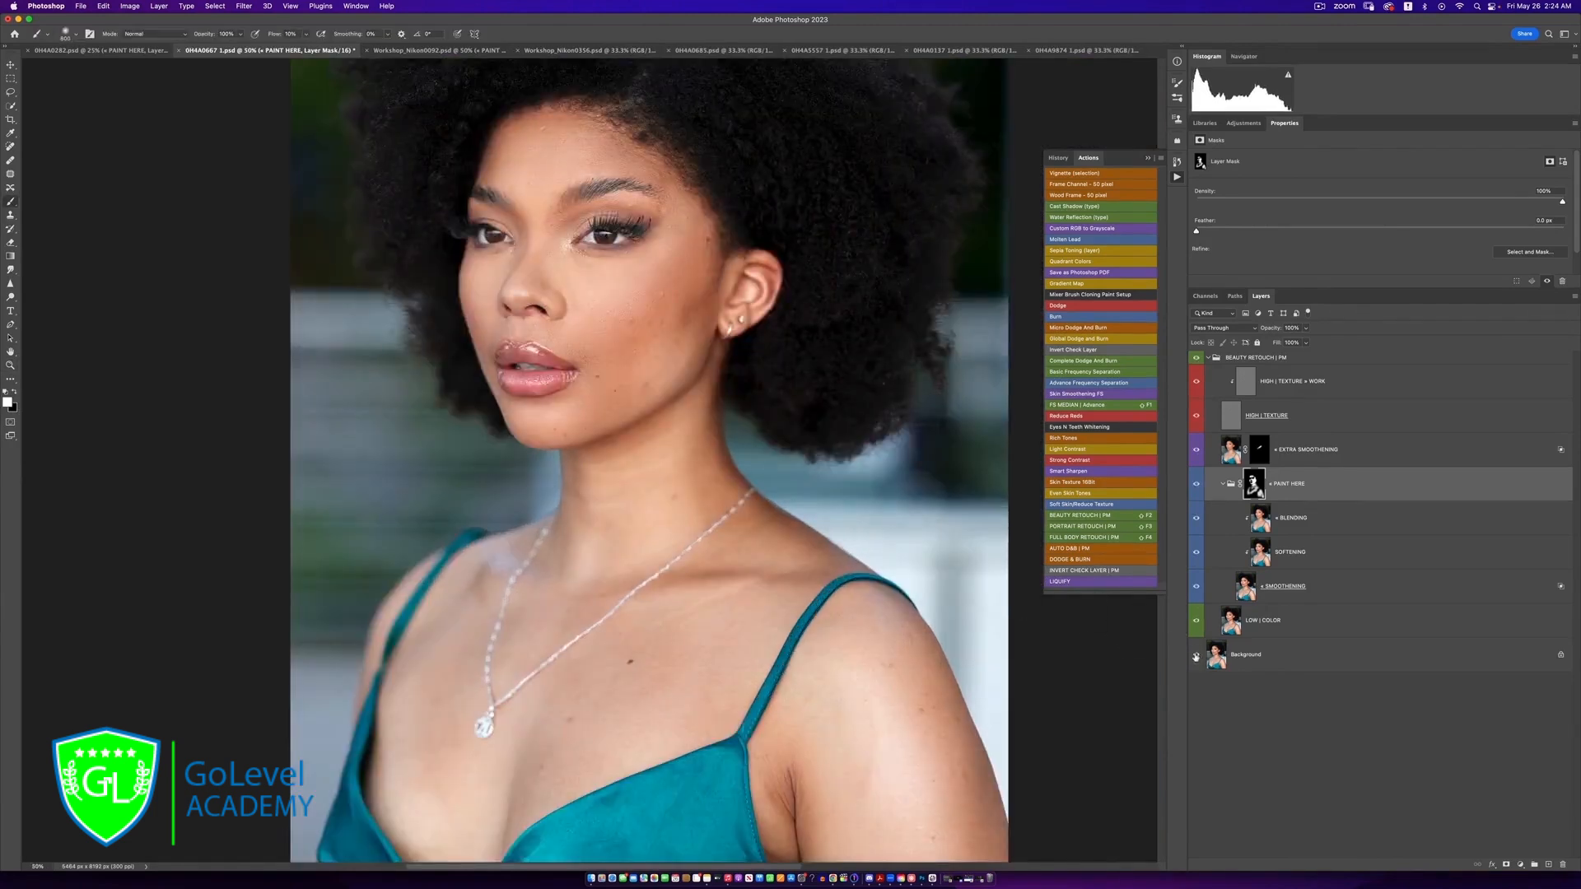
pyautogui.press('z')
pyautogui.keyDown('alt'); pyautogui.click(655, 510); pyautogui.keyUp('alt')
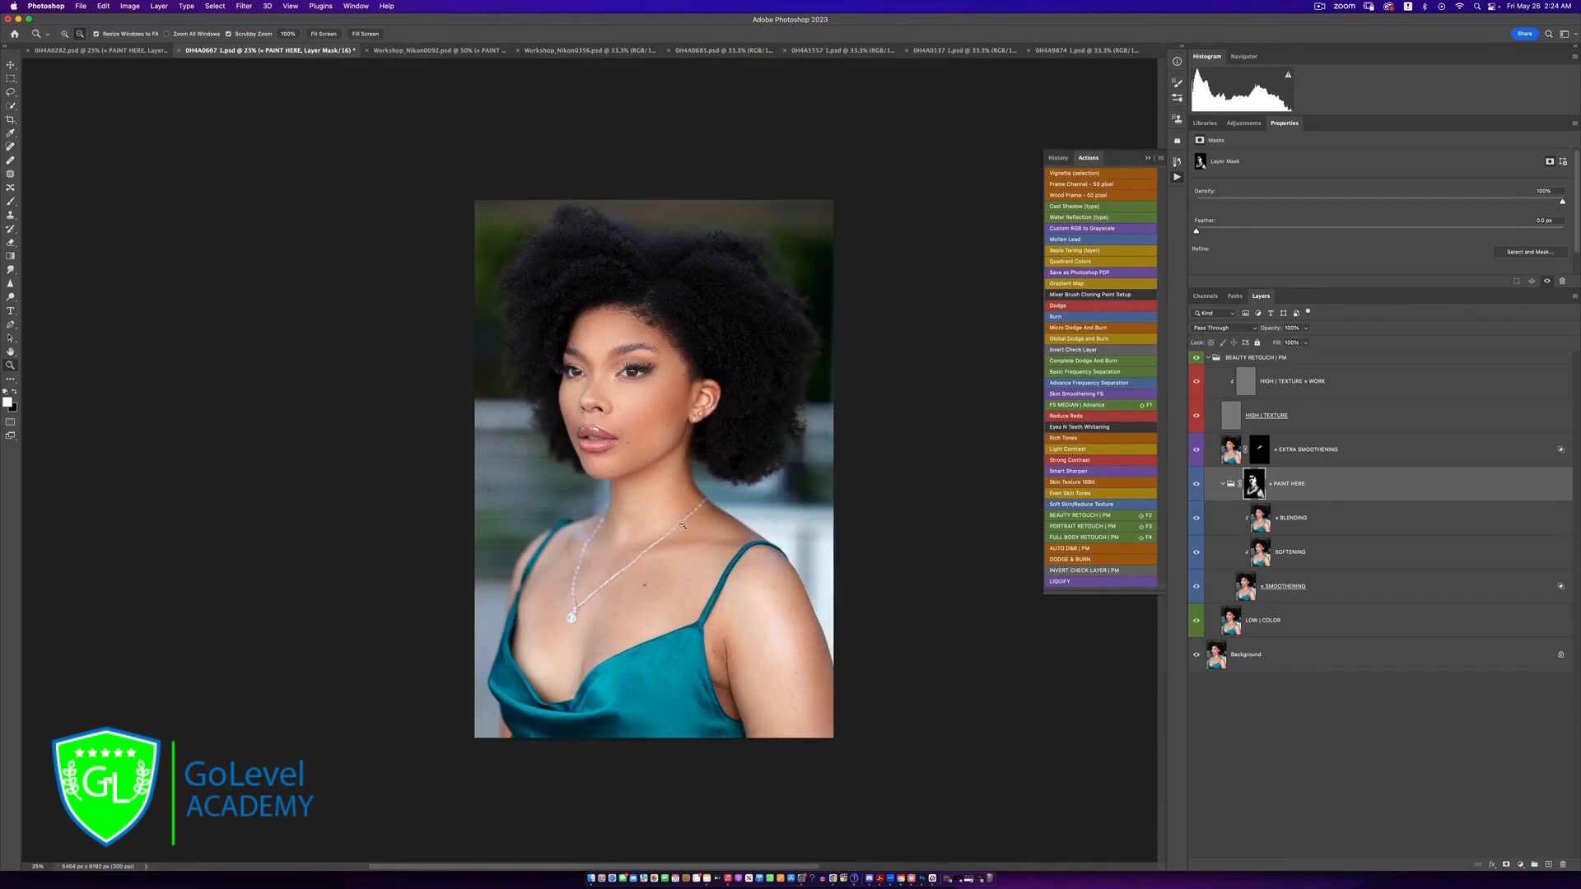
pyautogui.click(682, 523)
pyautogui.press('b')
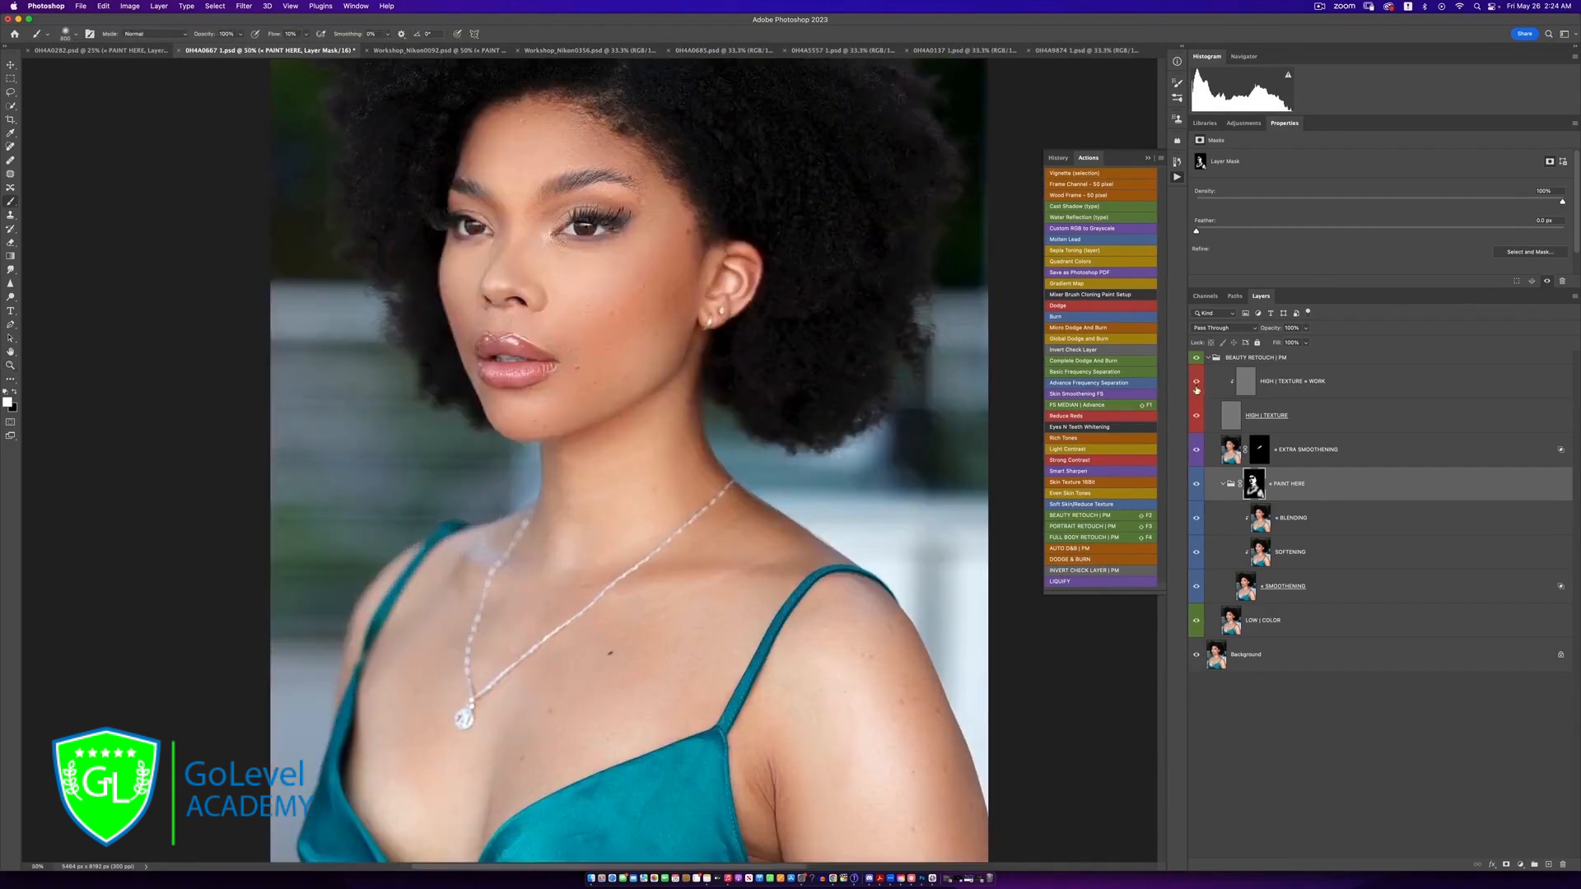
# Remove the small blemishes across the cheek with the Clone Stamp on the HIGH | TEXTURE + WORK layer
pyautogui.click(1243, 387)
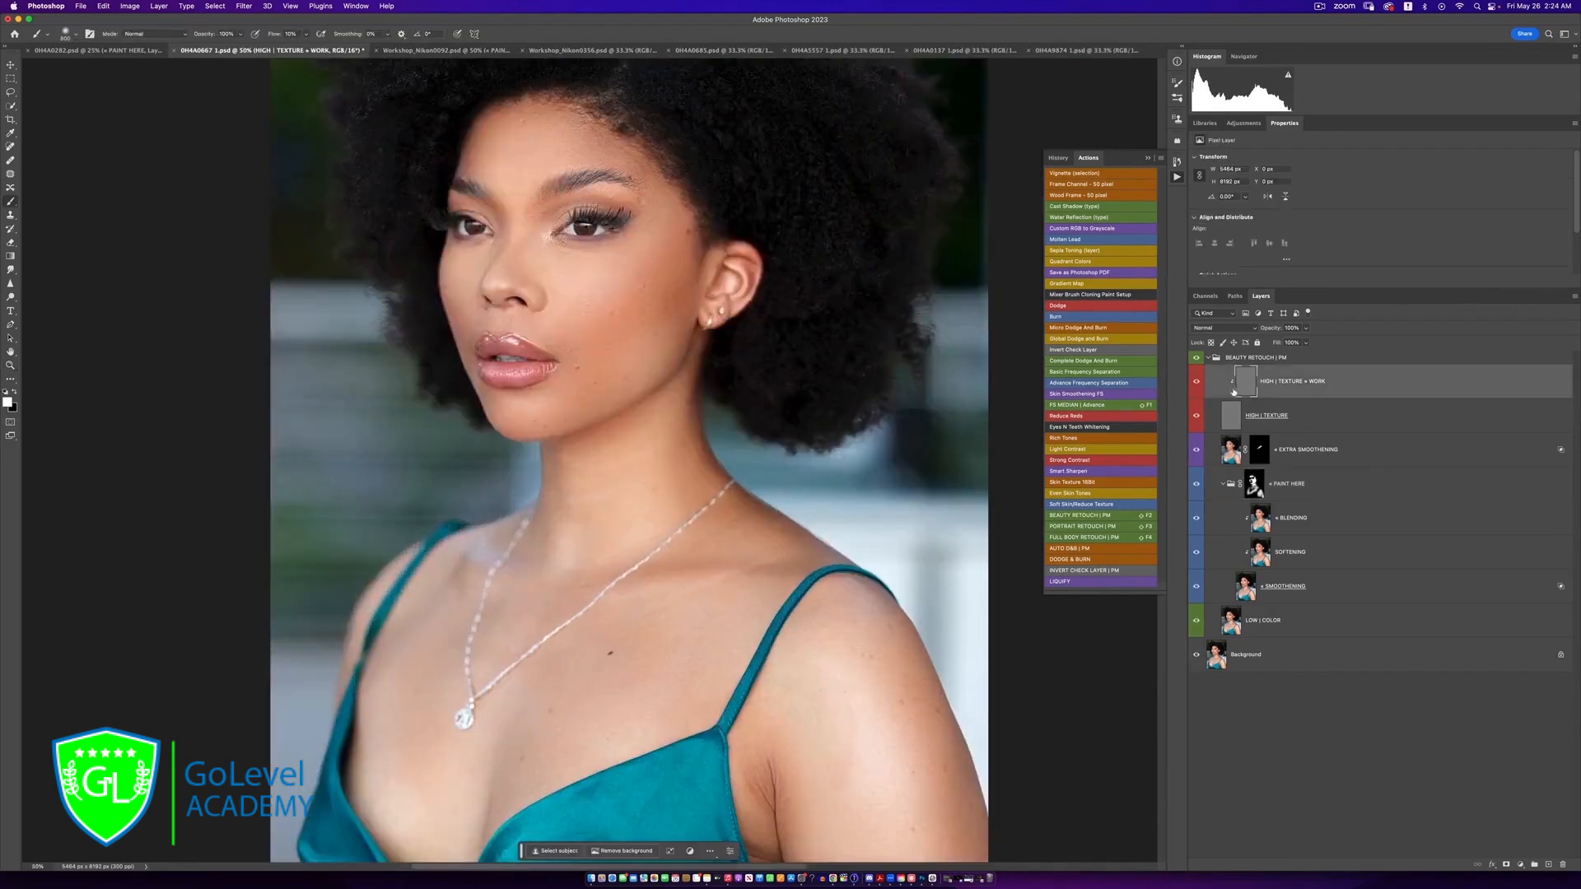
pyautogui.press('s')
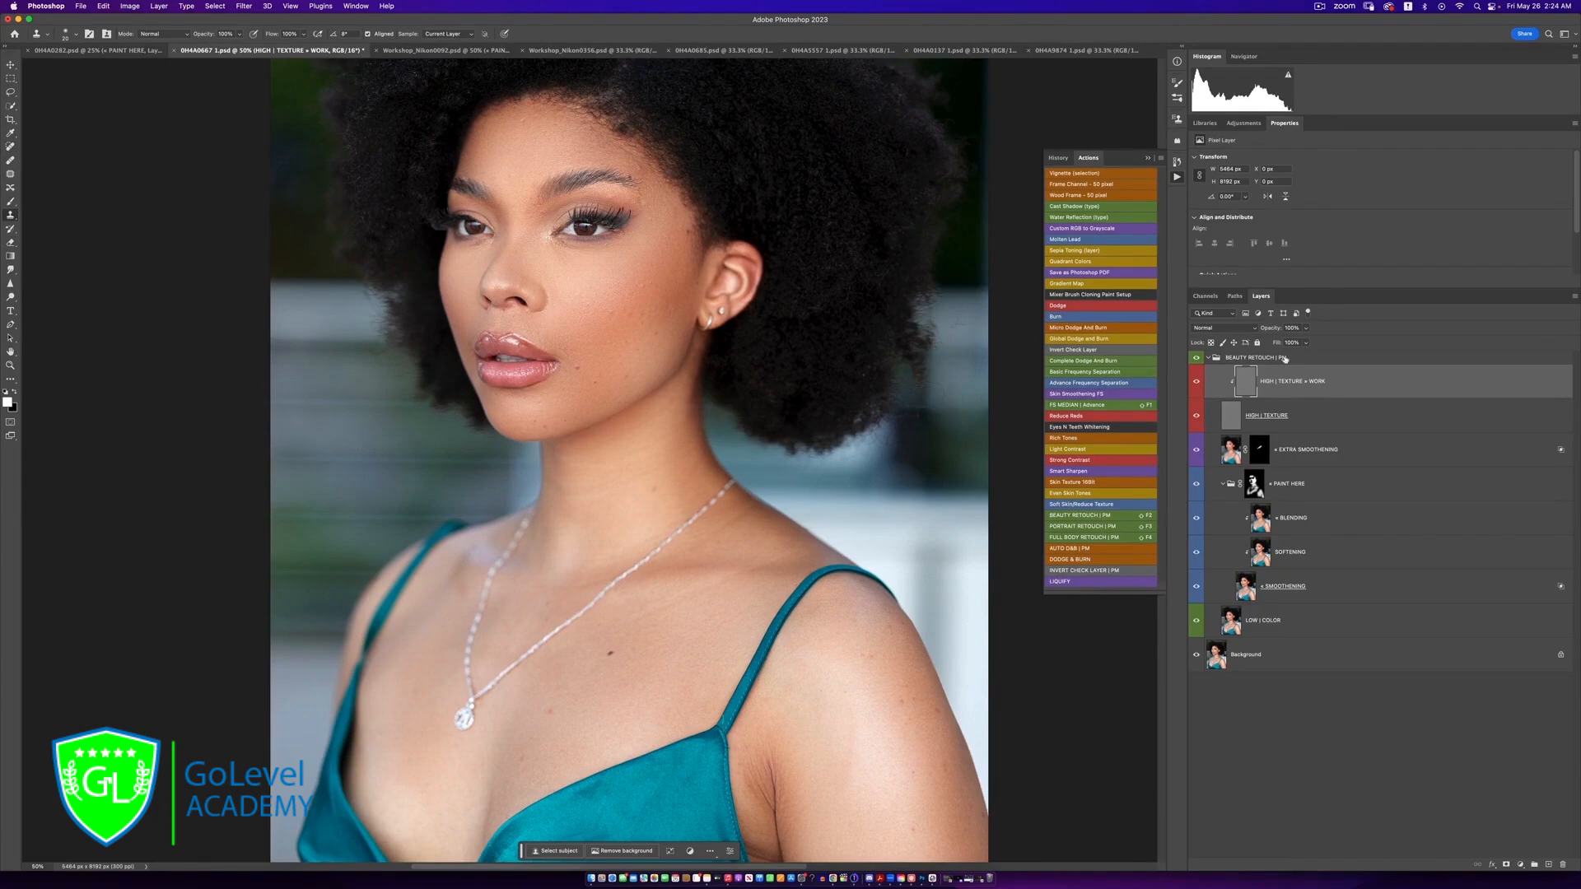
pyautogui.press('z')
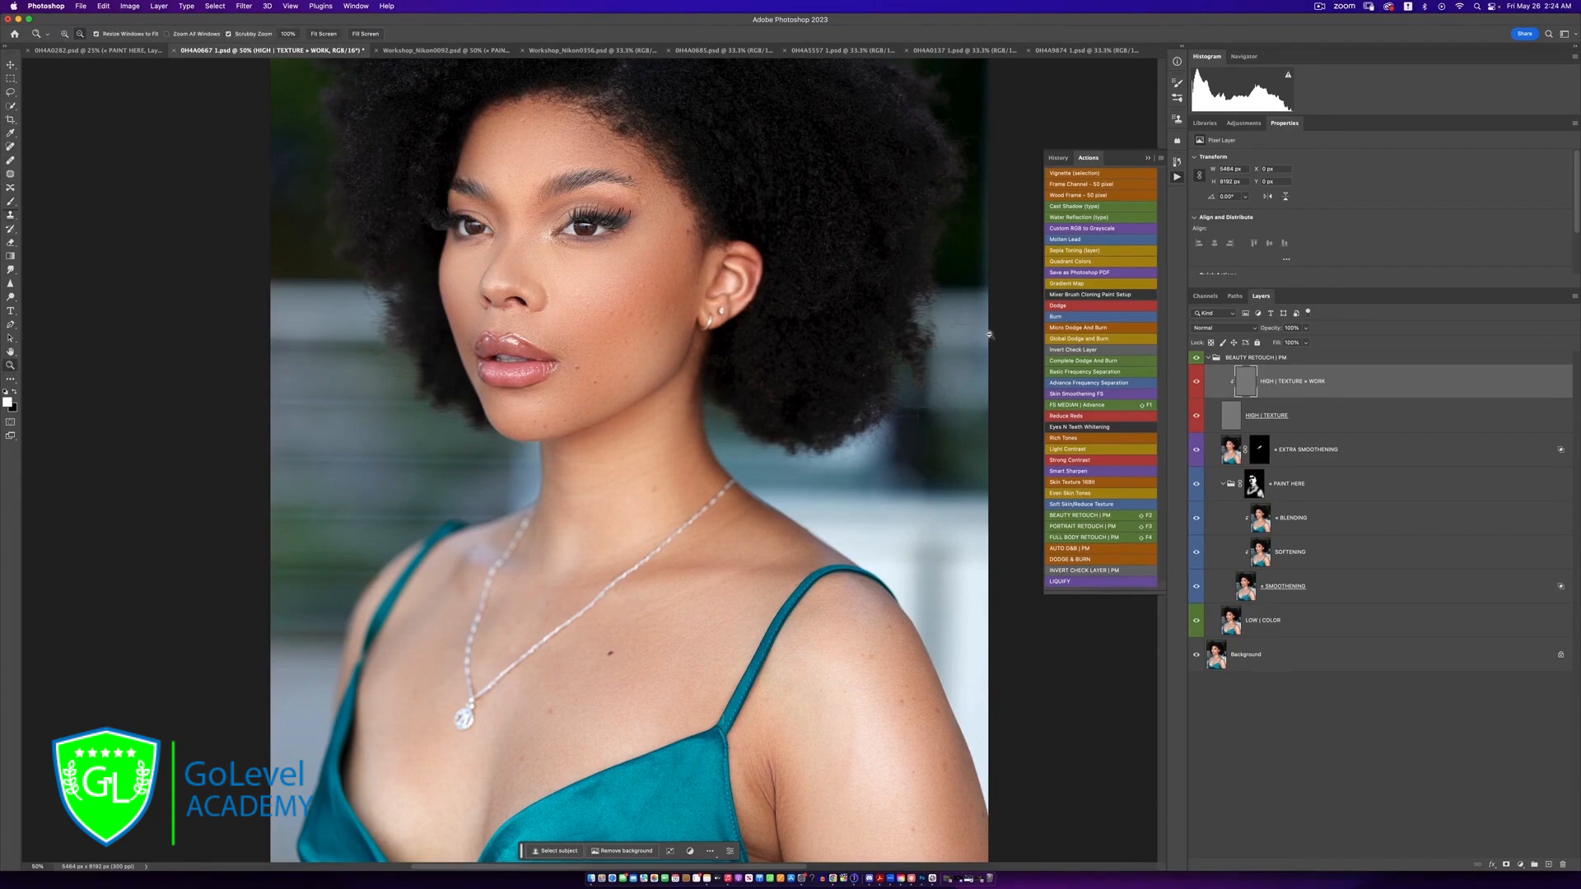
pyautogui.click(612, 288)
pyautogui.click(612, 288)
pyautogui.click(613, 288)
pyautogui.press('s')
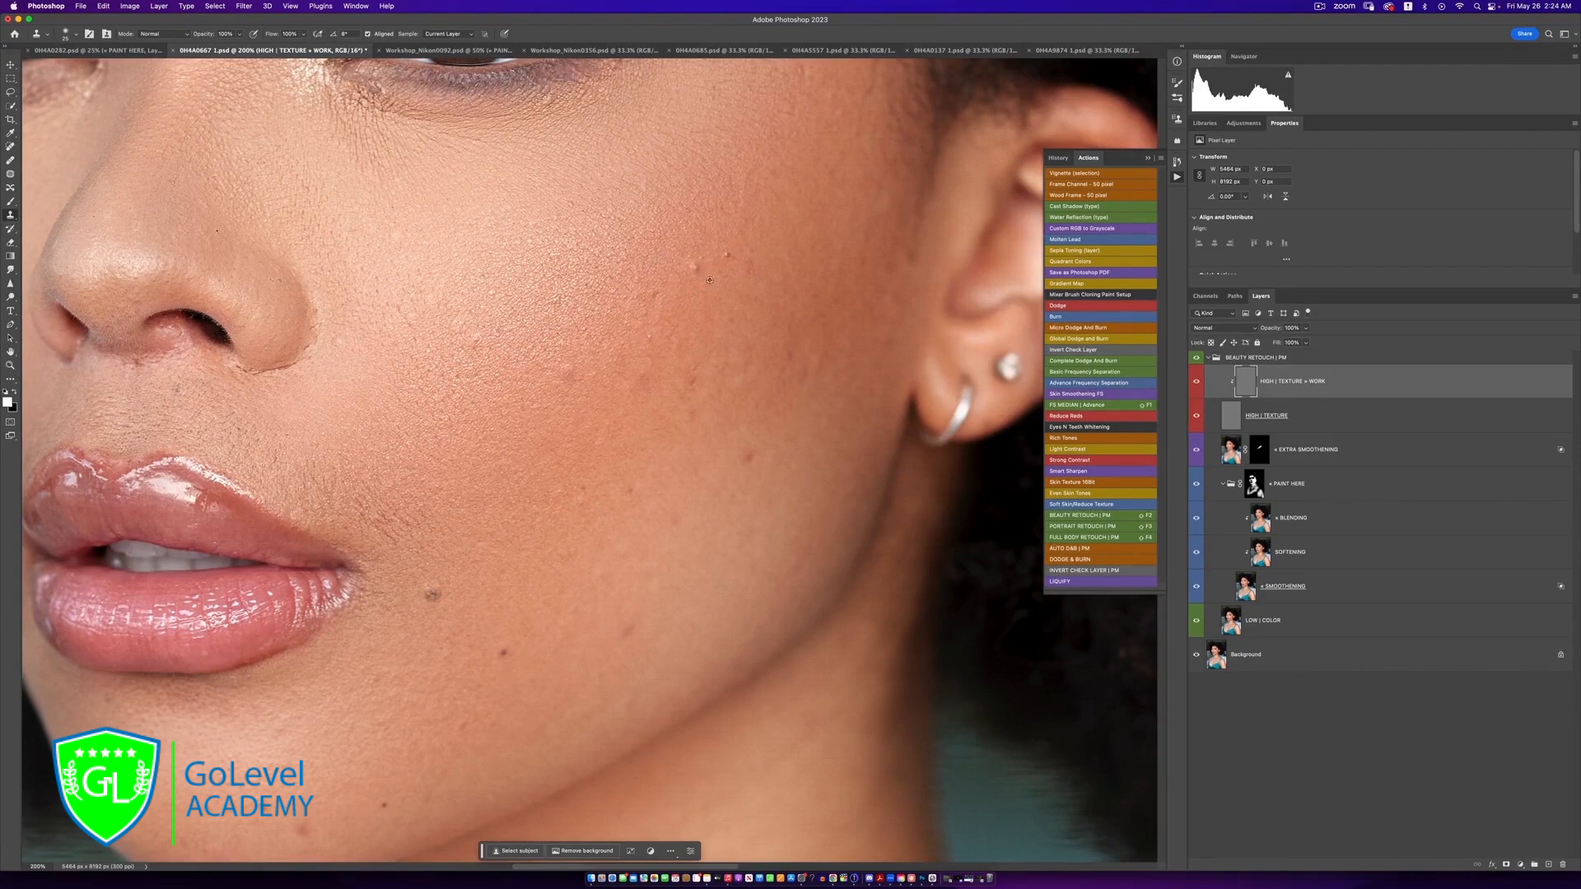
pyautogui.moveTo(696, 271); pyautogui.dragTo(721, 260)
pyautogui.keyDown('alt'); pyautogui.click(635, 406); pyautogui.keyUp('alt')
pyautogui.moveTo(652, 371)
pyautogui.mouseDown()
pyautogui.moveTo(636, 409)
pyautogui.moveTo(686, 392)
pyautogui.mouseUp()
pyautogui.keyDown('alt'); pyautogui.click(671, 387); pyautogui.keyUp('alt')
pyautogui.moveTo(750, 452); pyautogui.dragTo(743, 465)
pyautogui.moveTo(693, 411); pyautogui.dragTo(692, 420)
pyautogui.keyDown('alt'); pyautogui.click(756, 403); pyautogui.keyUp('alt')
pyautogui.moveTo(790, 356); pyautogui.dragTo(786, 378)
# Clone out the dark spots beside the mouth and the marks along the lower face and chin
pyautogui.click(503, 651)
pyautogui.moveTo(432, 591); pyautogui.dragTo(430, 601)
pyautogui.click(340, 354)
pyautogui.click(667, 544)
pyautogui.click(473, 353)
pyautogui.keyDown('alt'); pyautogui.click(390, 785); pyautogui.keyUp('alt')
pyautogui.click(384, 805)
pyautogui.keyDown('alt'); pyautogui.click(333, 784); pyautogui.keyUp('alt')
pyautogui.moveTo(301, 834); pyautogui.dragTo(279, 839)
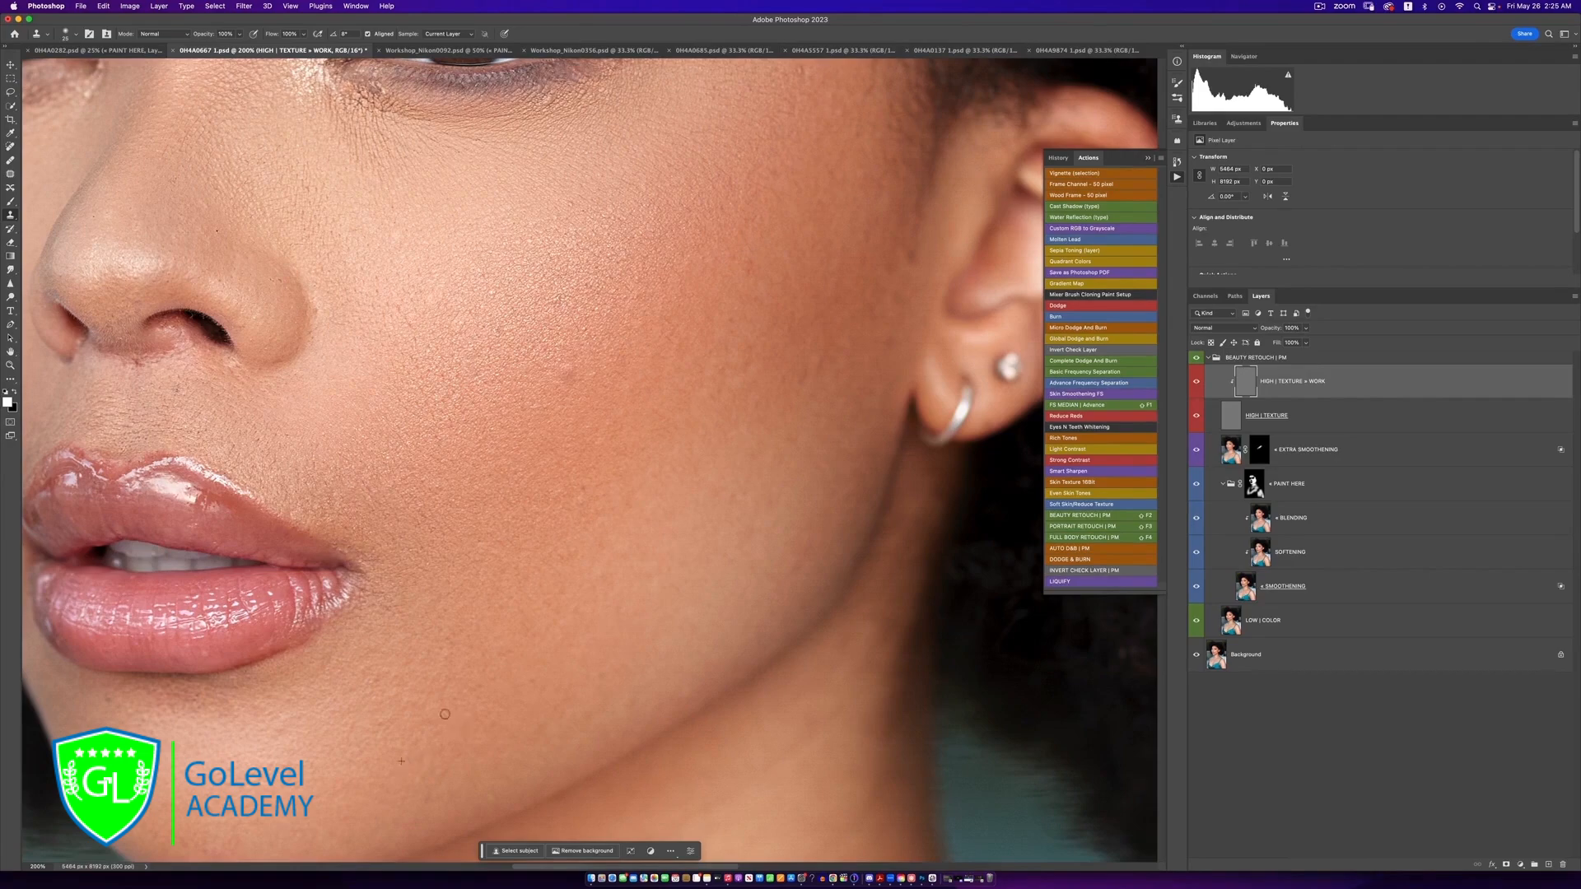
# Inspect the skin texture of the forehead and the area around the eyebrows at high magnification
pyautogui.scroll(-5, 416, 638)
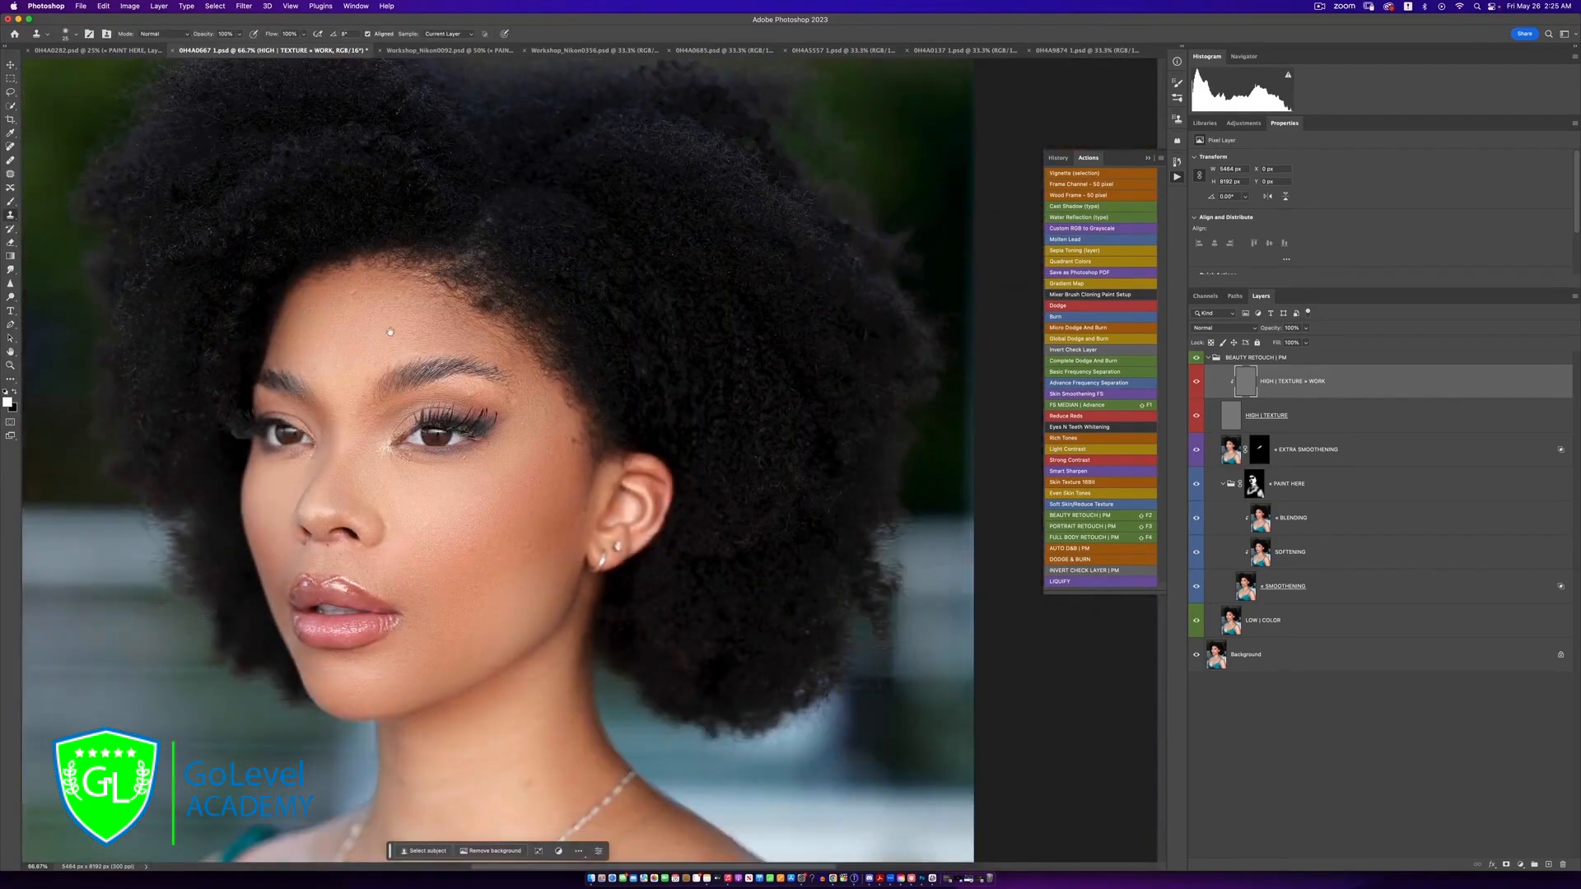
pyautogui.scroll(5, 396, 337)
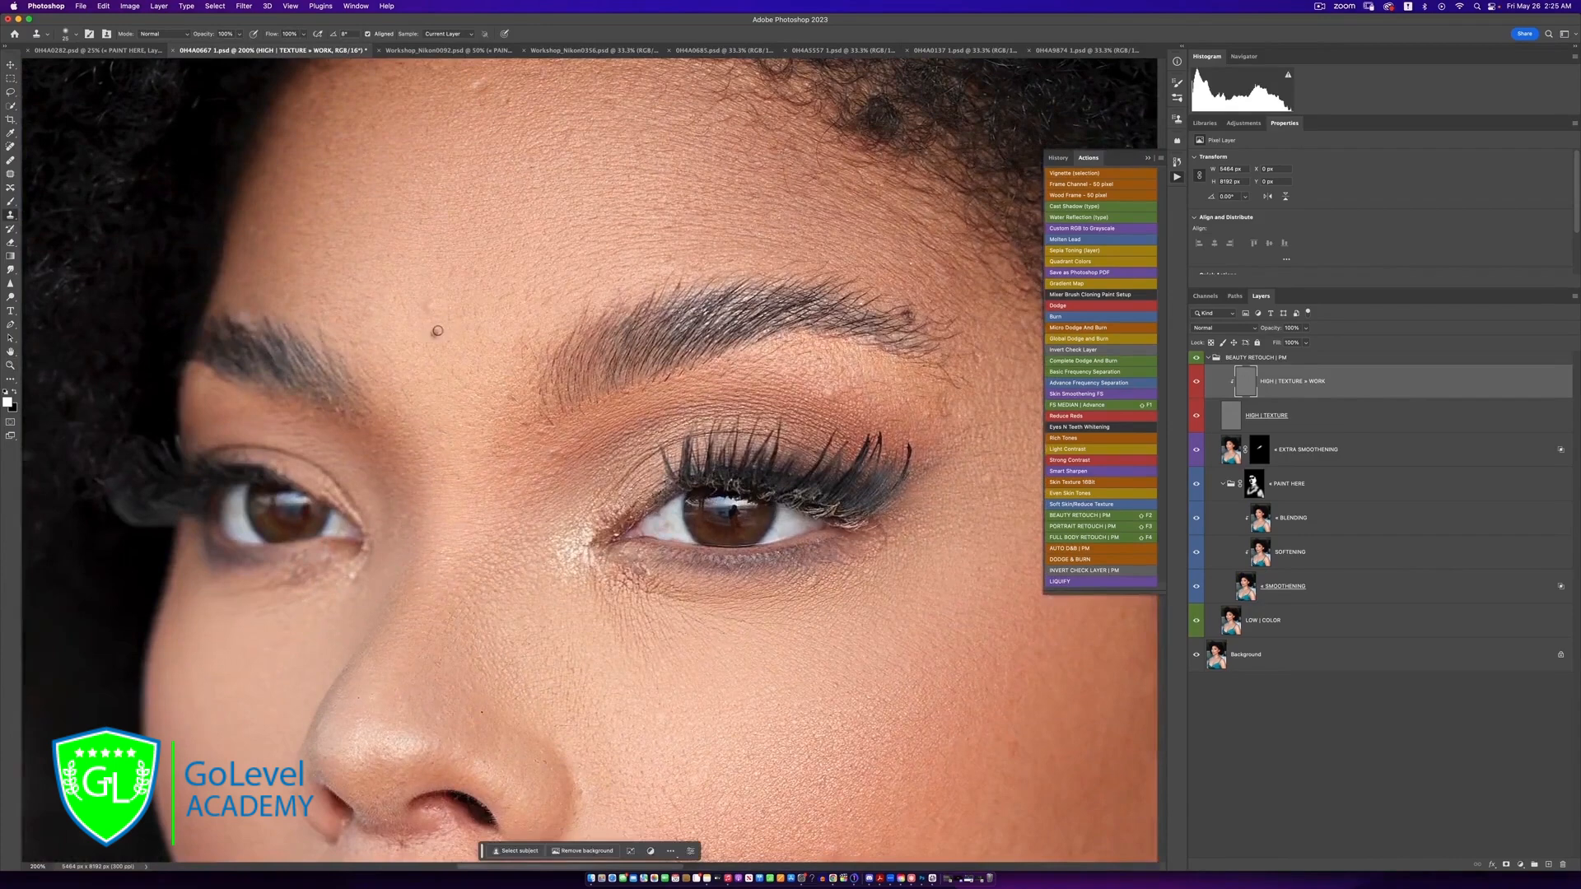
pyautogui.press('z')
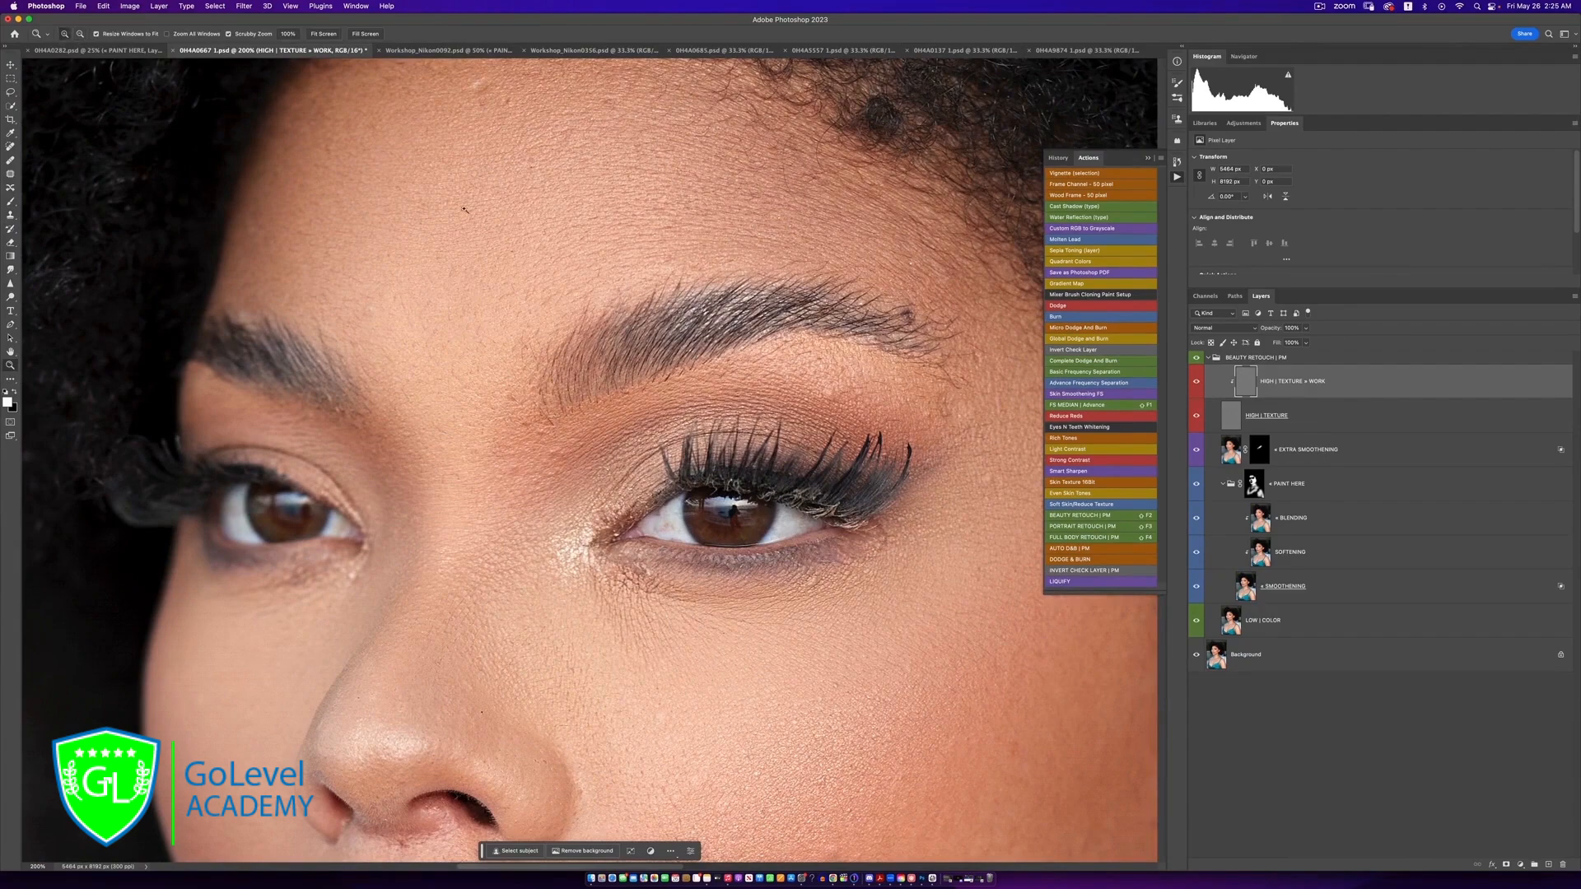
pyautogui.click(547, 338)
pyautogui.click(546, 338)
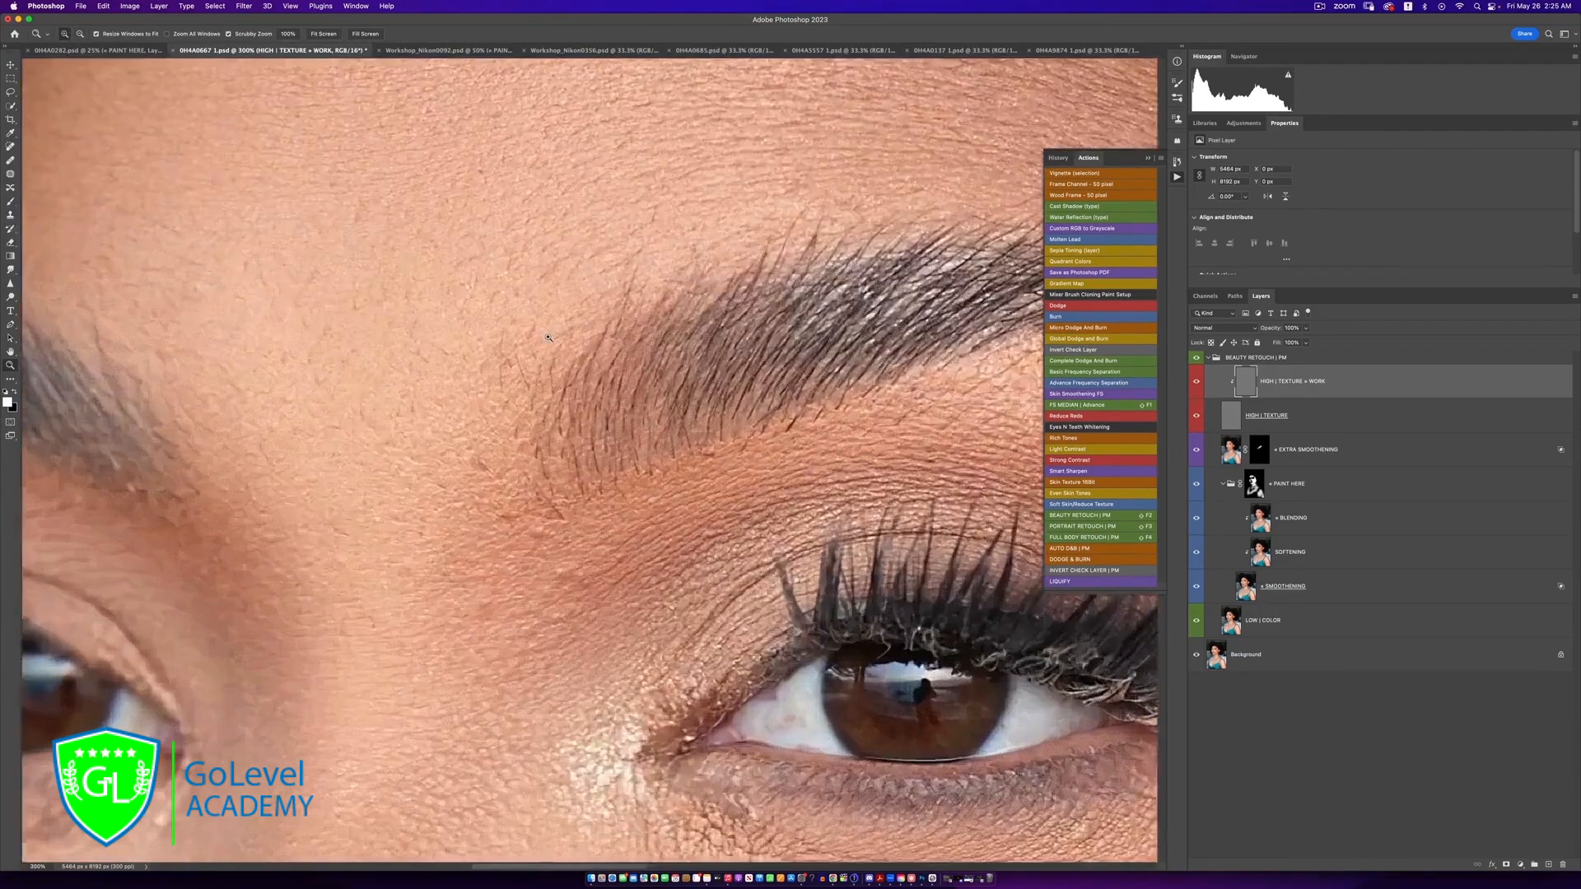
pyautogui.click(545, 339)
pyautogui.keyDown('alt'); pyautogui.click(539, 351); pyautogui.keyUp('alt')
pyautogui.keyDown('alt'); pyautogui.click(539, 352); pyautogui.keyUp('alt')
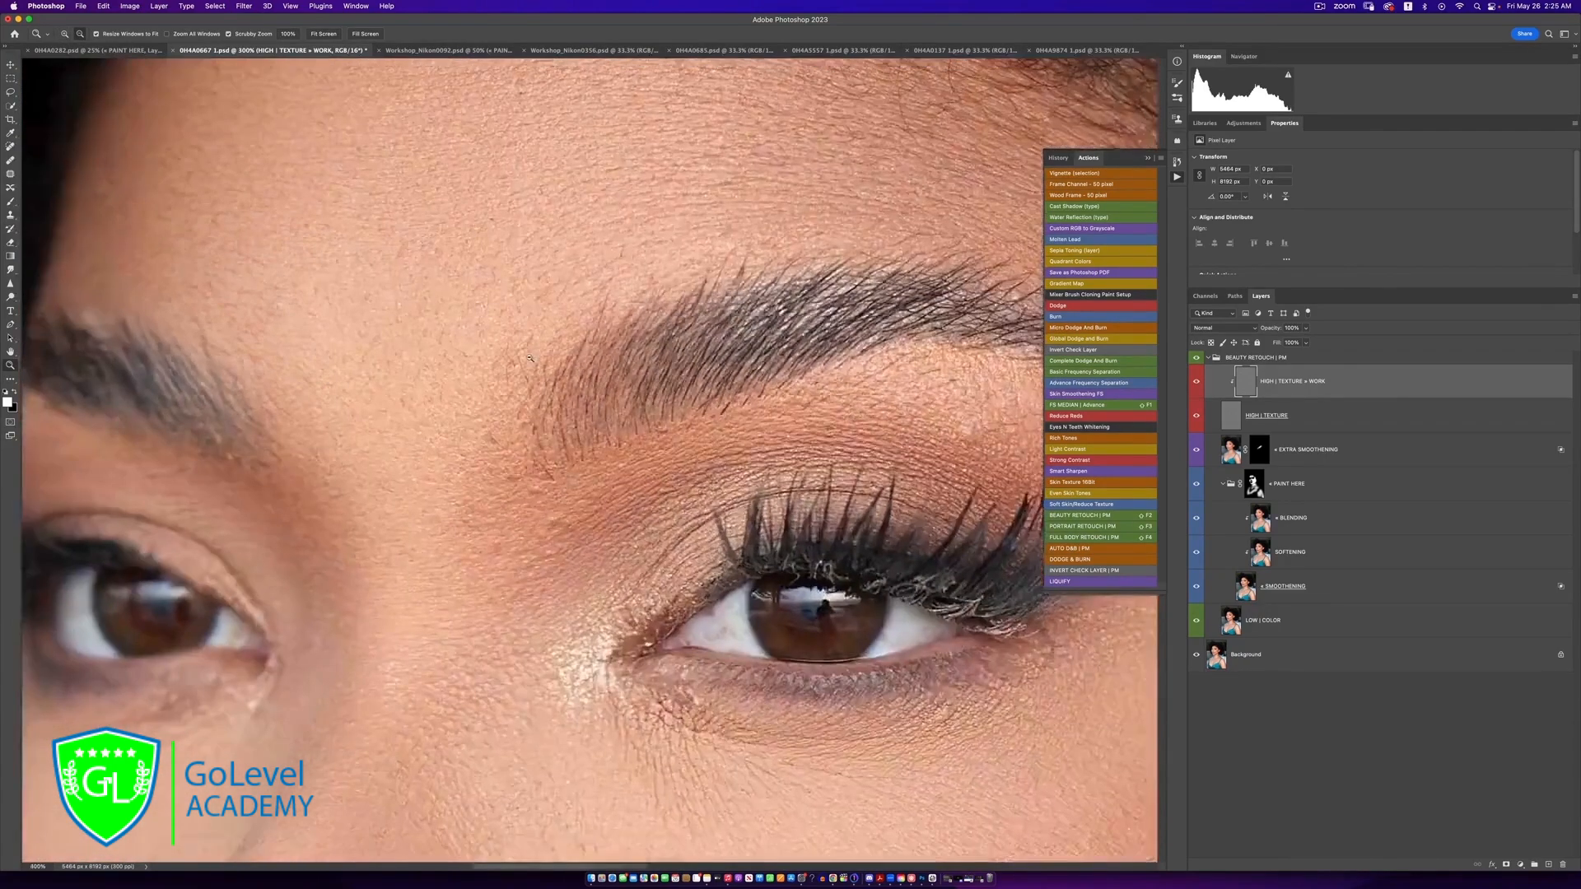
pyautogui.keyDown('alt'); pyautogui.click(540, 352); pyautogui.keyUp('alt')
pyautogui.keyDown('alt'); pyautogui.click(539, 352); pyautogui.keyUp('alt')
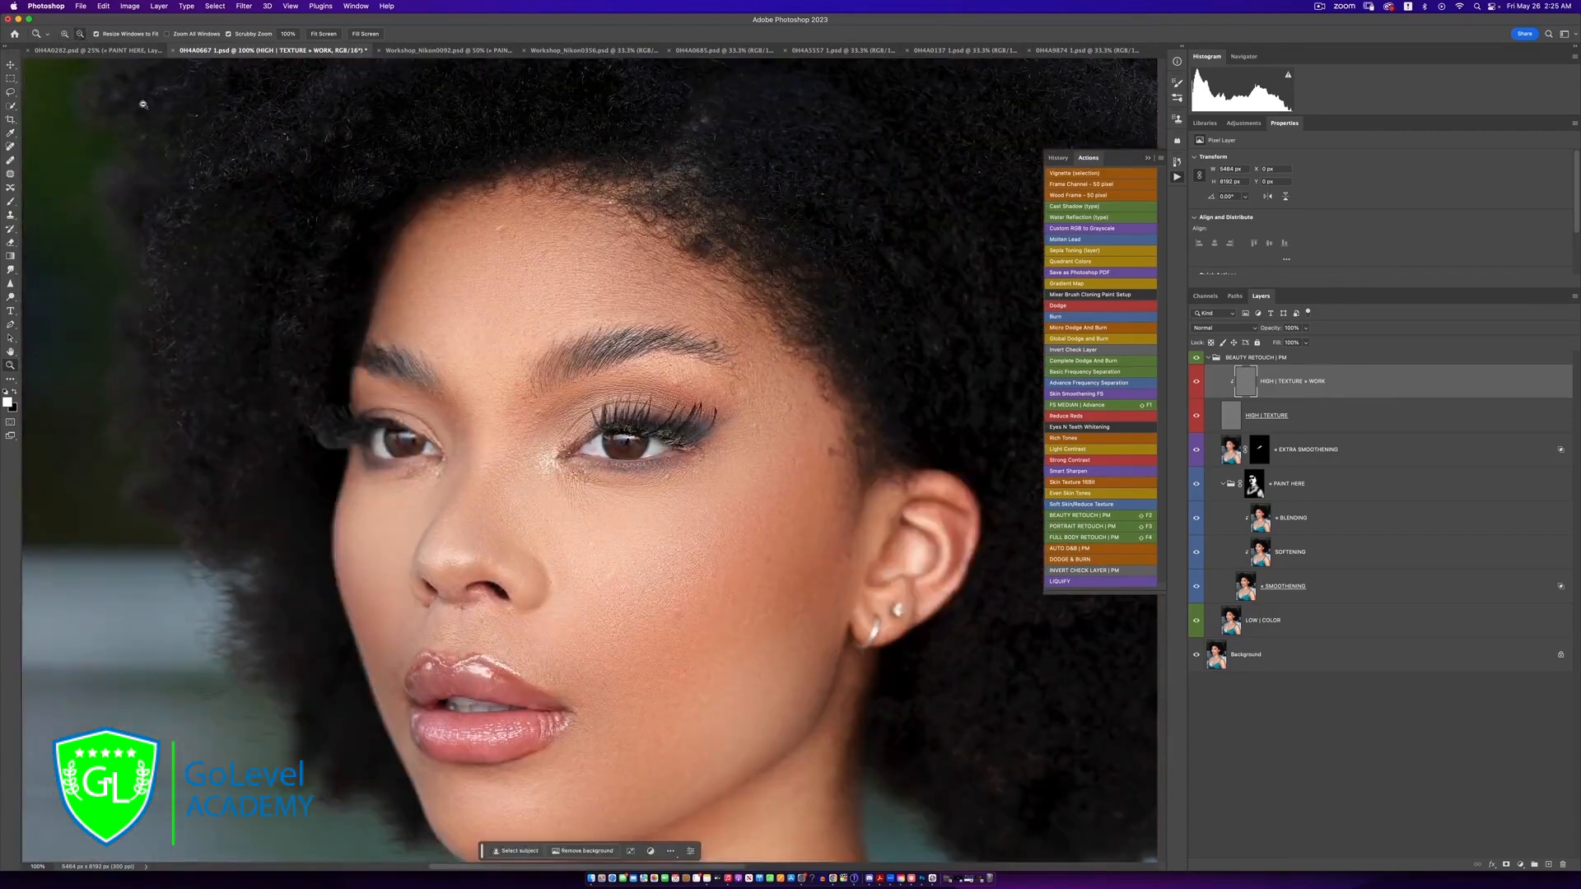
# Examine the texture of the nose and cheek close up, and return to the full portrait to judge the retouch
pyautogui.keyDown('alt'); pyautogui.click(521, 365); pyautogui.keyUp('alt')
pyautogui.keyDown('alt'); pyautogui.click(522, 365); pyautogui.keyUp('alt')
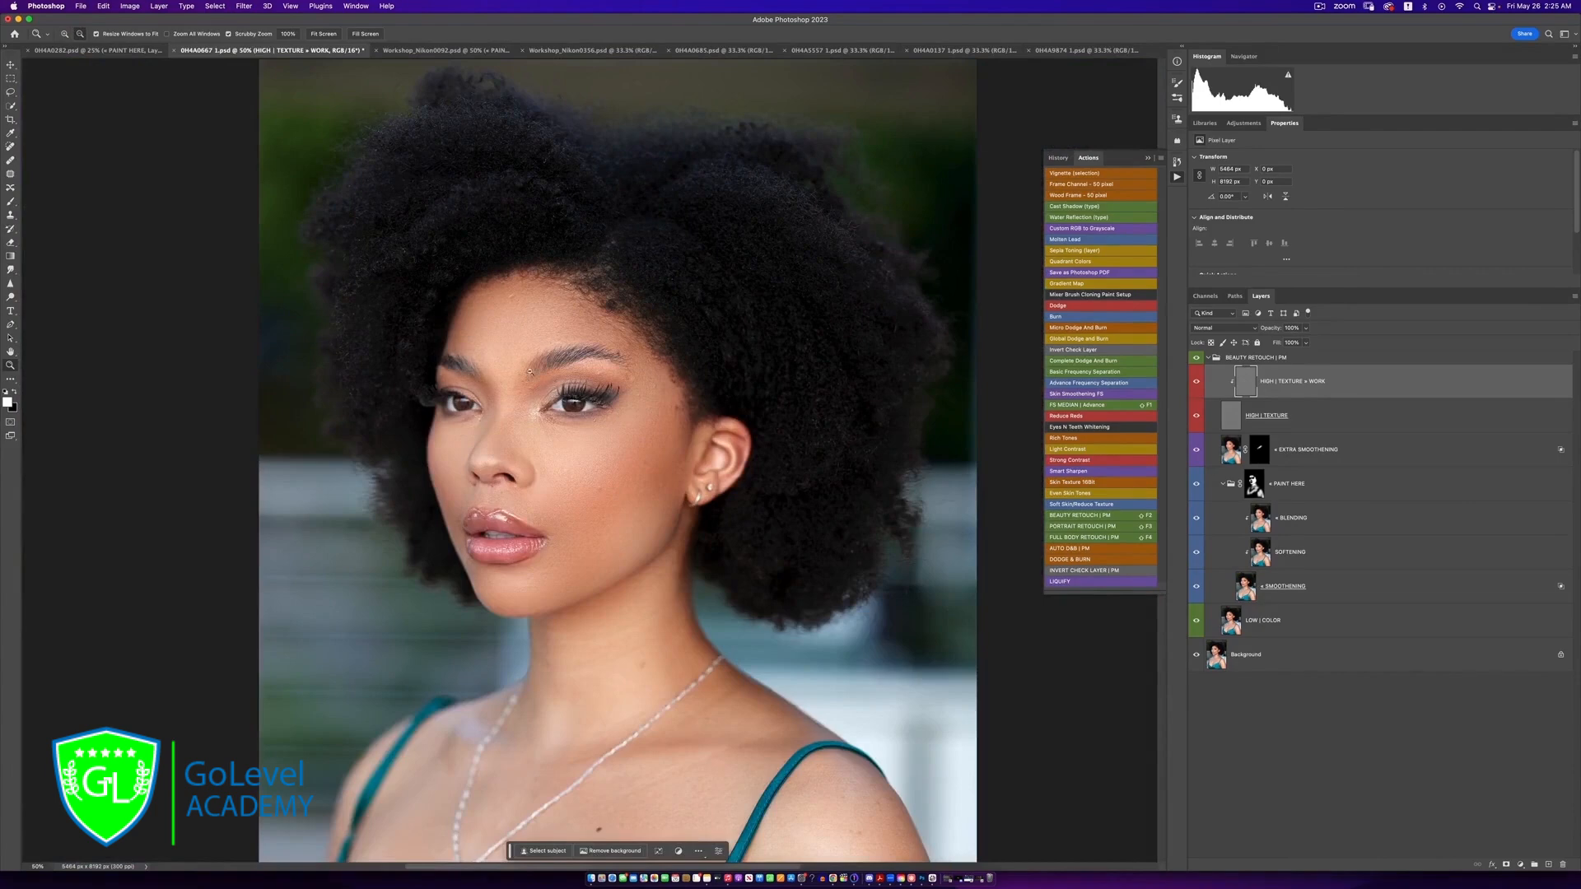
pyautogui.click(546, 451)
pyautogui.click(549, 451)
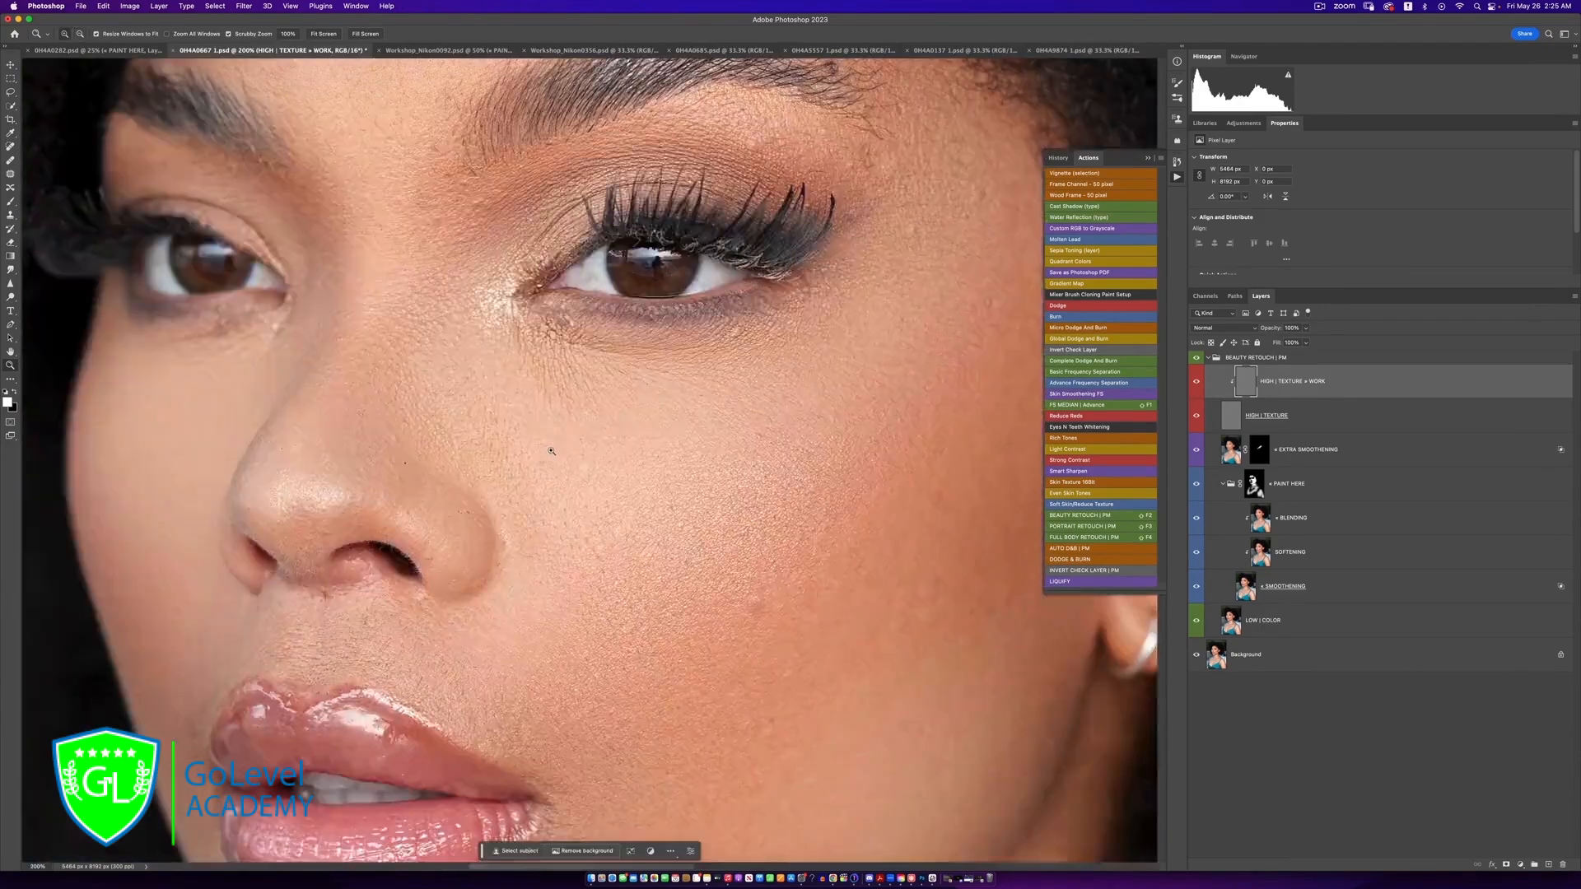
pyautogui.press('s')
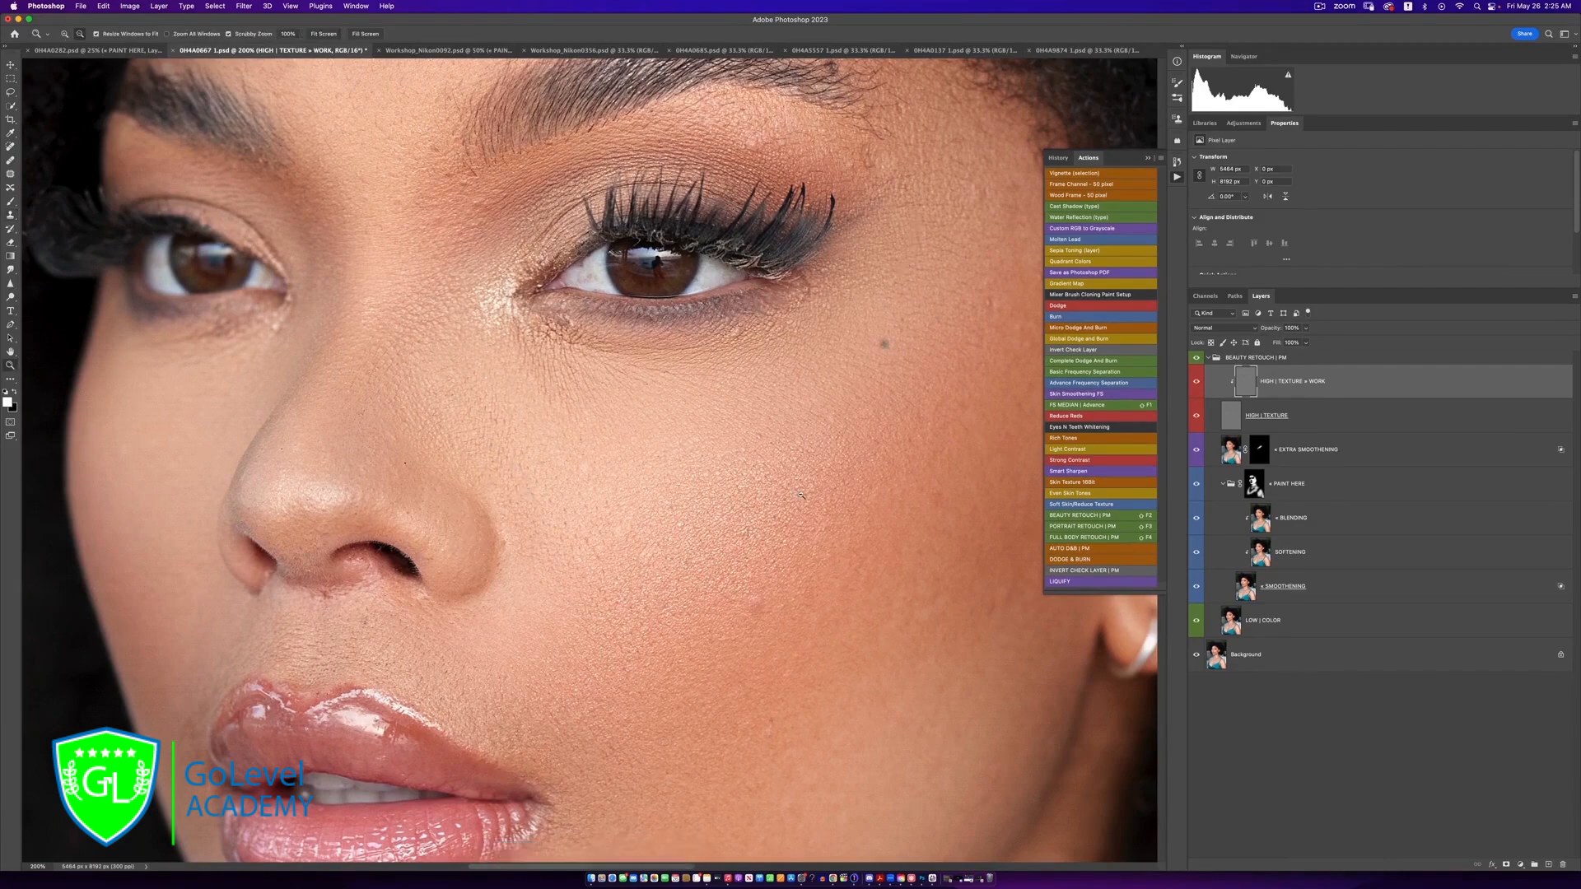
pyautogui.keyDown('alt'); pyautogui.click(798, 473); pyautogui.keyUp('alt')
pyautogui.keyDown('alt'); pyautogui.click(802, 494); pyautogui.keyUp('alt')
pyautogui.keyDown('alt'); pyautogui.click(806, 531); pyautogui.keyUp('alt')
pyautogui.keyDown('alt'); pyautogui.click(805, 535); pyautogui.keyUp('alt')
pyautogui.click(803, 534)
pyautogui.click(801, 534)
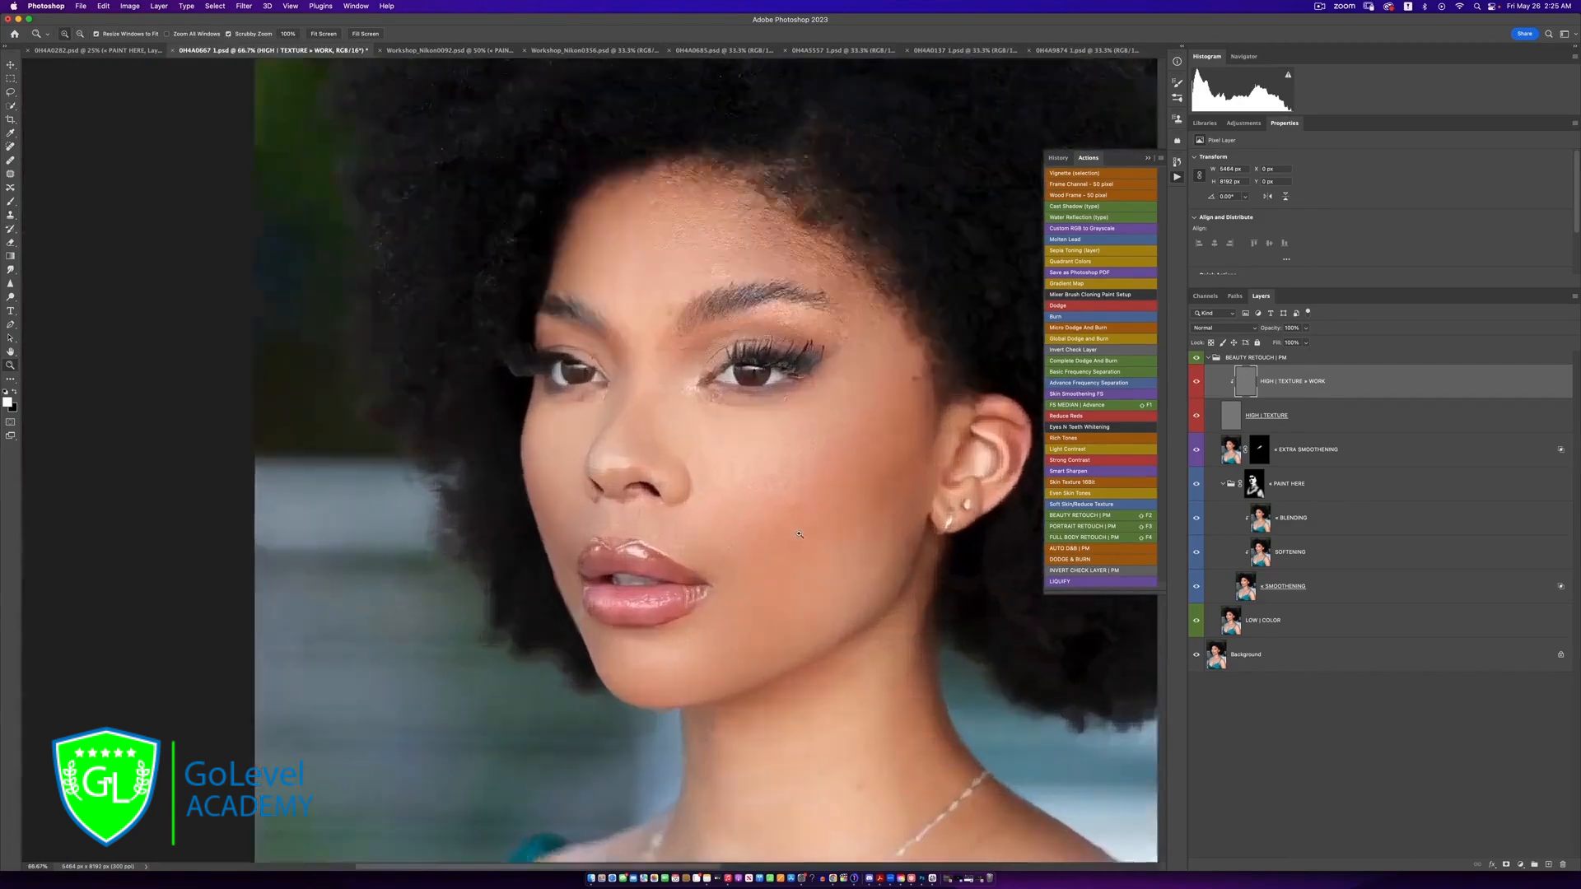
pyautogui.click(798, 532)
pyautogui.keyDown('alt'); pyautogui.click(774, 540); pyautogui.keyUp('alt')
pyautogui.keyDown('alt'); pyautogui.click(774, 540); pyautogui.keyUp('alt')
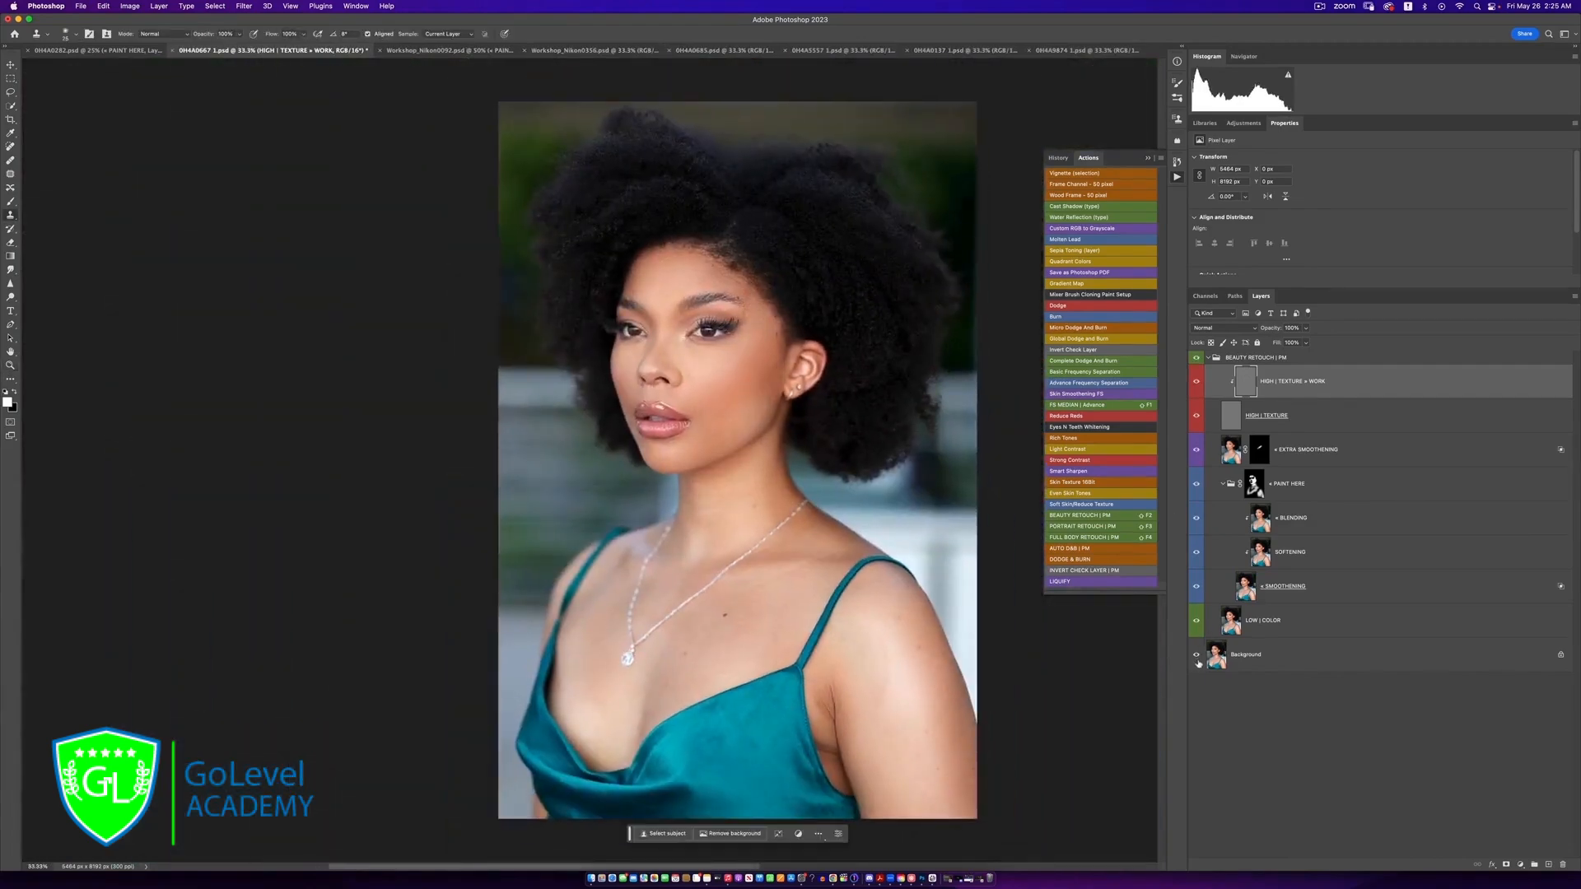
# Collapse the BEAUTY RETOUCH | PM group and run the AUTO D&B | PM action above it
pyautogui.click(1208, 357)
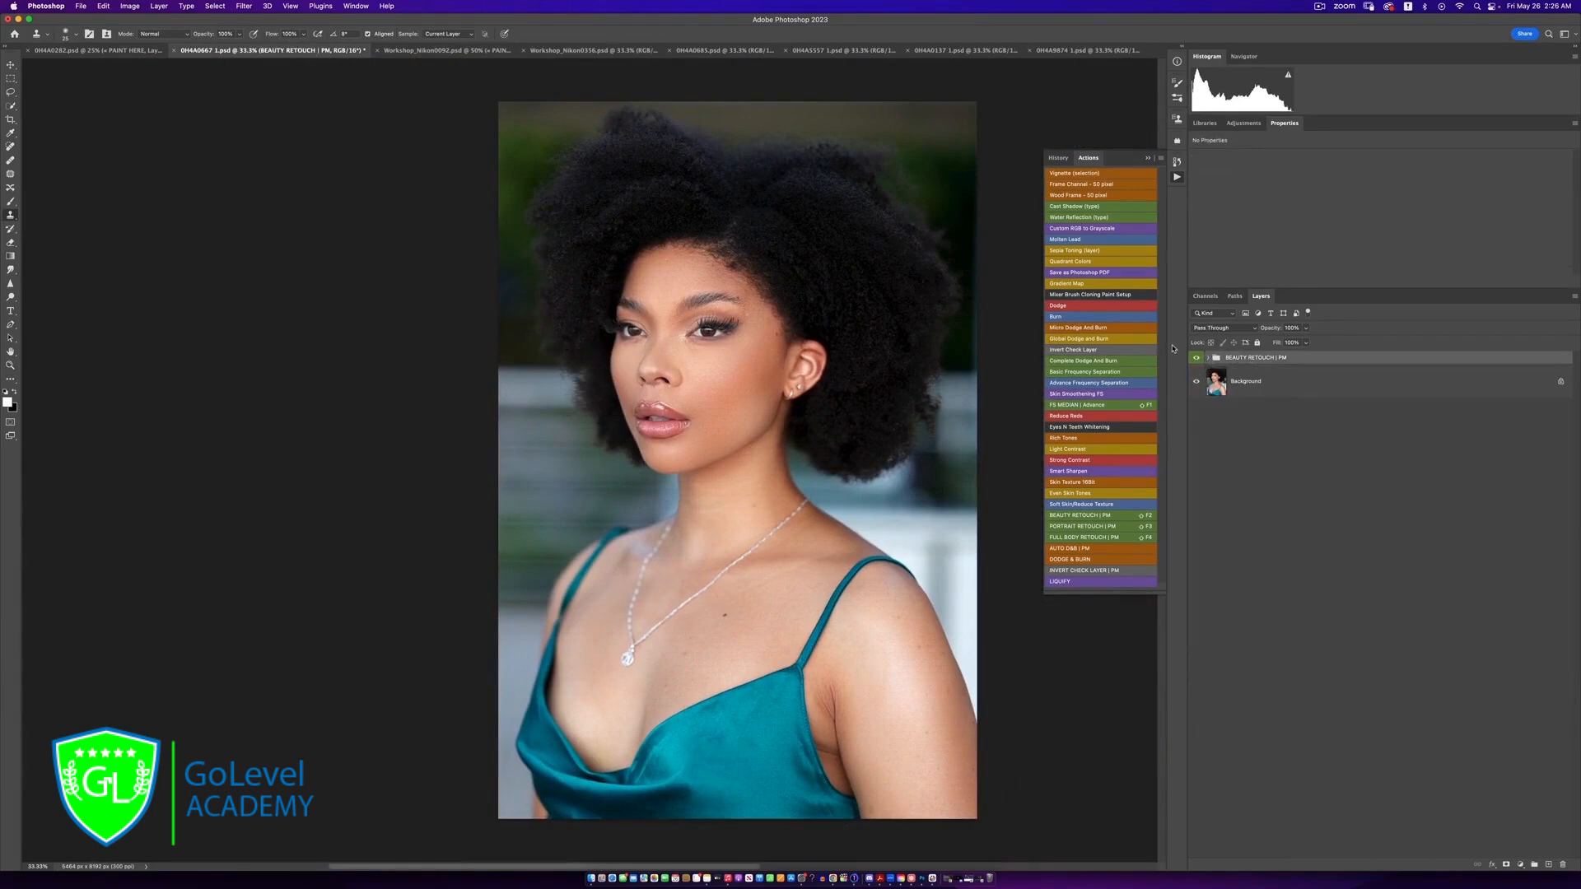
pyautogui.click(1064, 548)
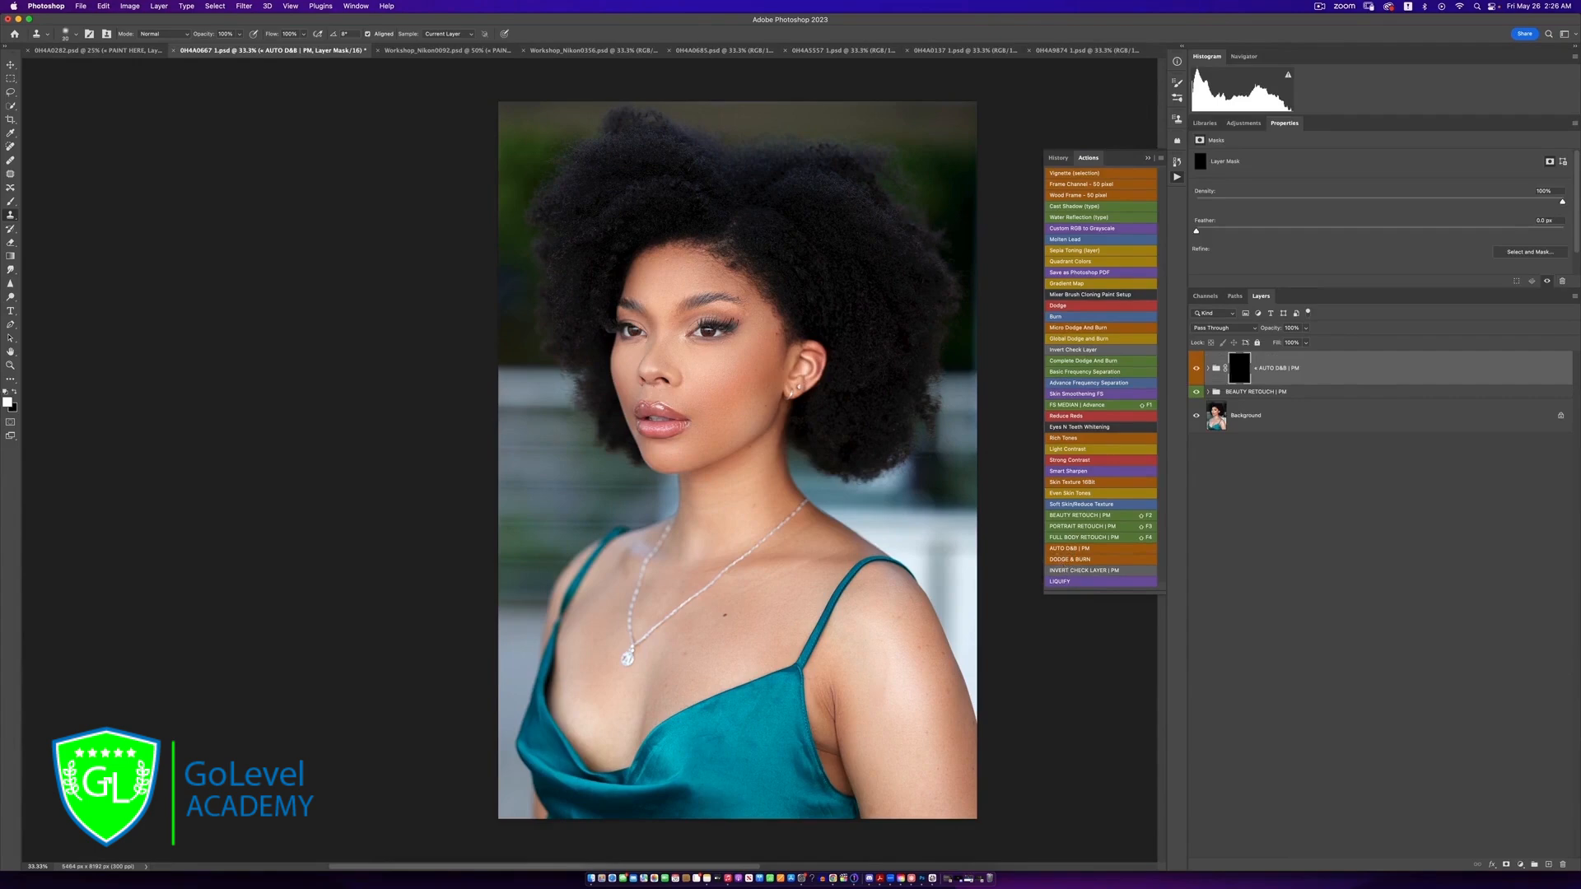
# Paint the AUTO D&B | PM group's mask with a soft white brush over the face, neck, chest, shoulder and arm
pyautogui.click(10, 202)
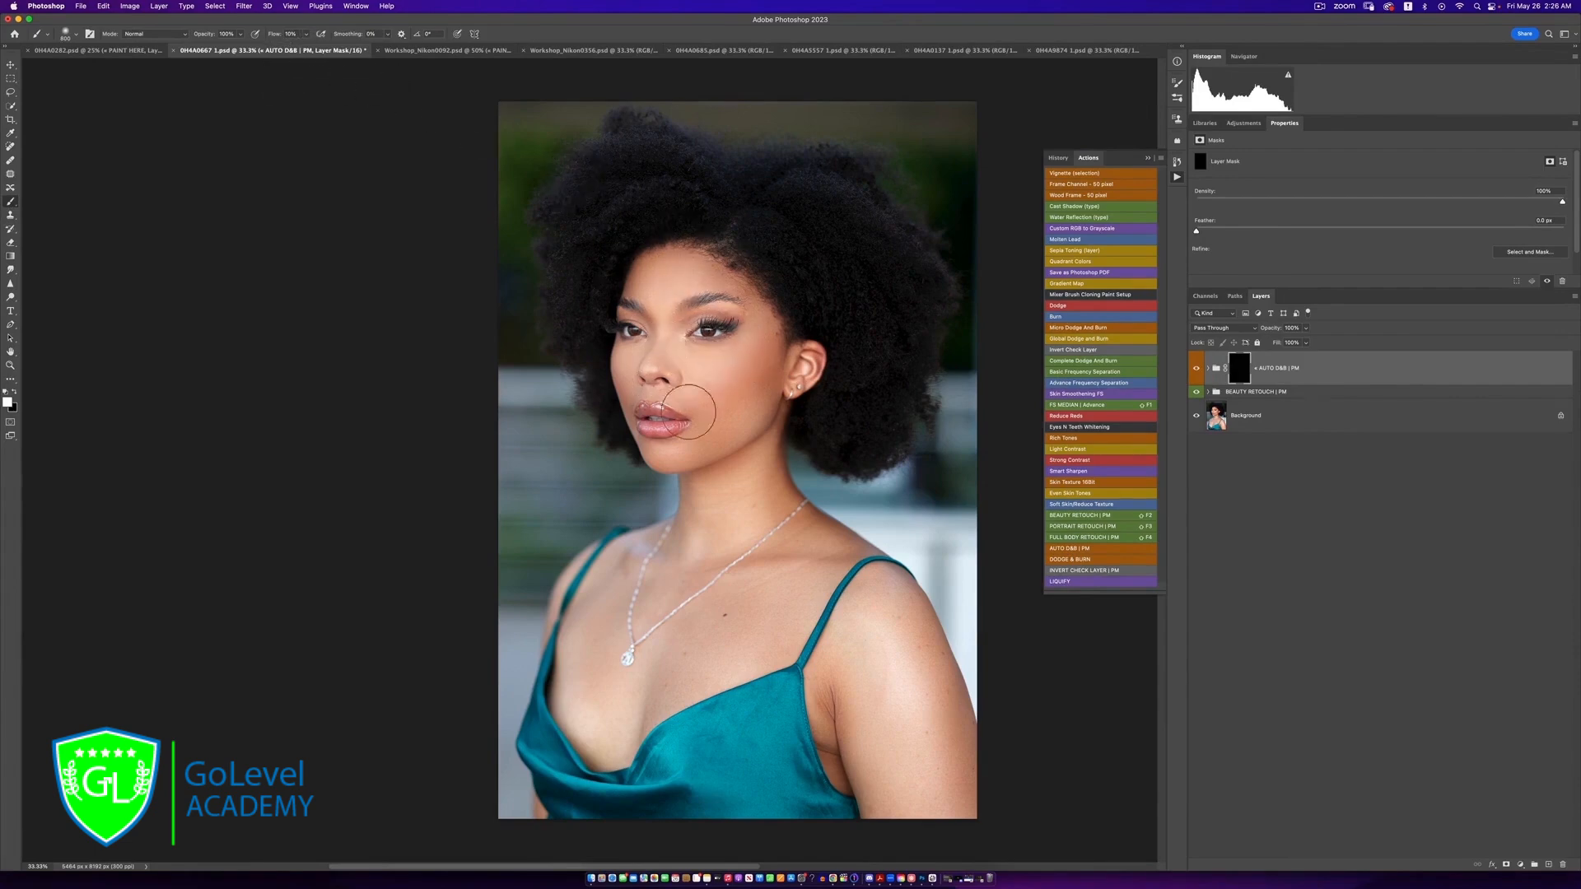
pyautogui.moveTo(660, 441)
pyautogui.mouseDown()
pyautogui.moveTo(675, 468)
pyautogui.moveTo(752, 485)
pyautogui.mouseUp()
pyautogui.press(']')
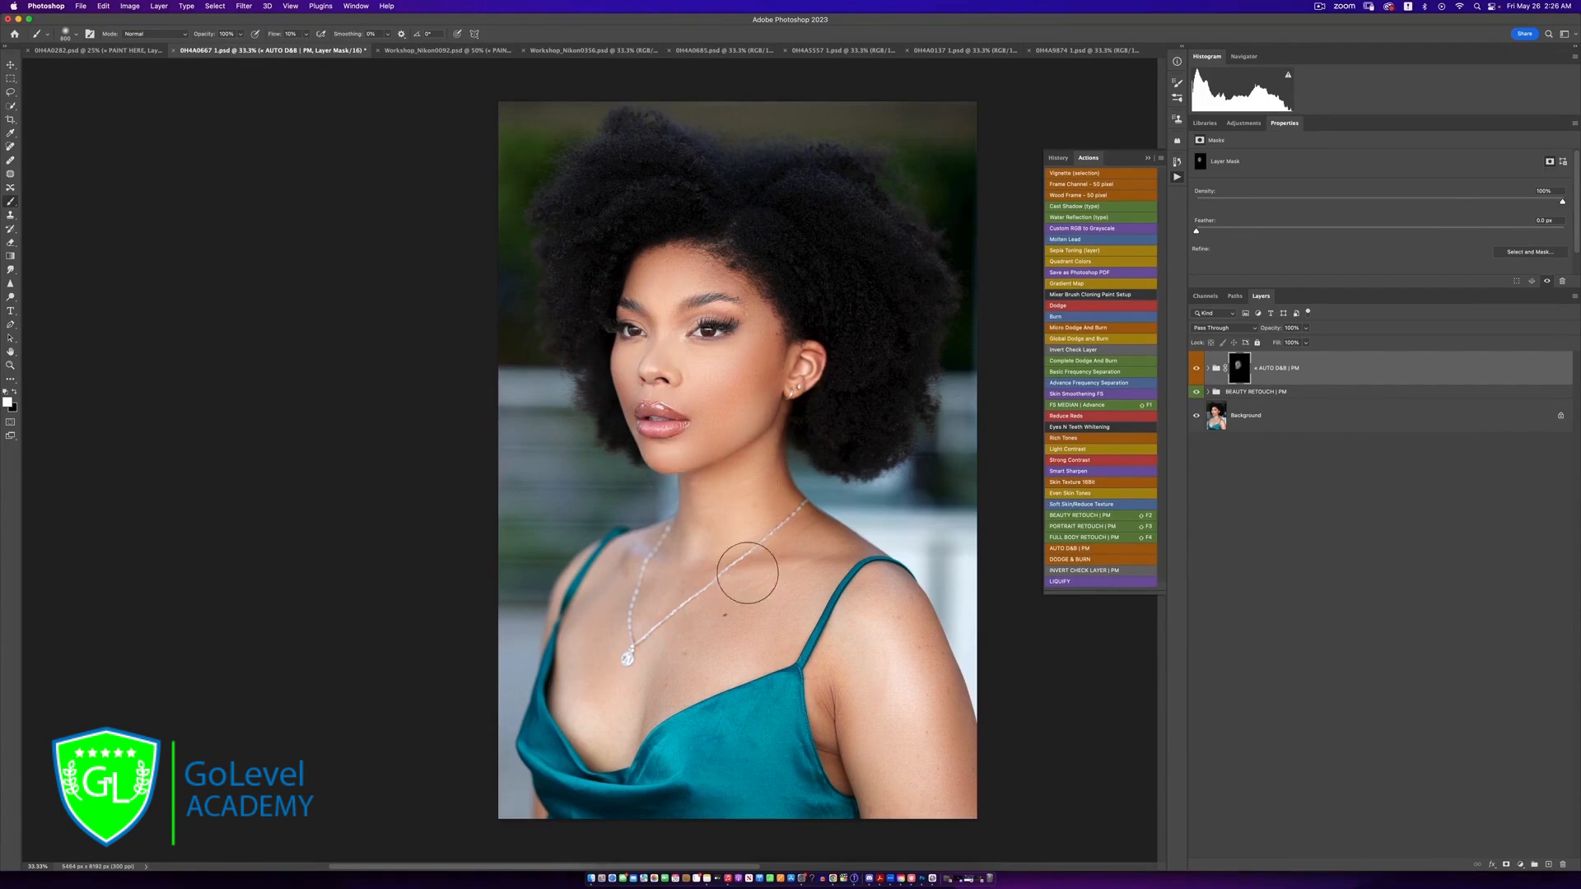
pyautogui.press(']')
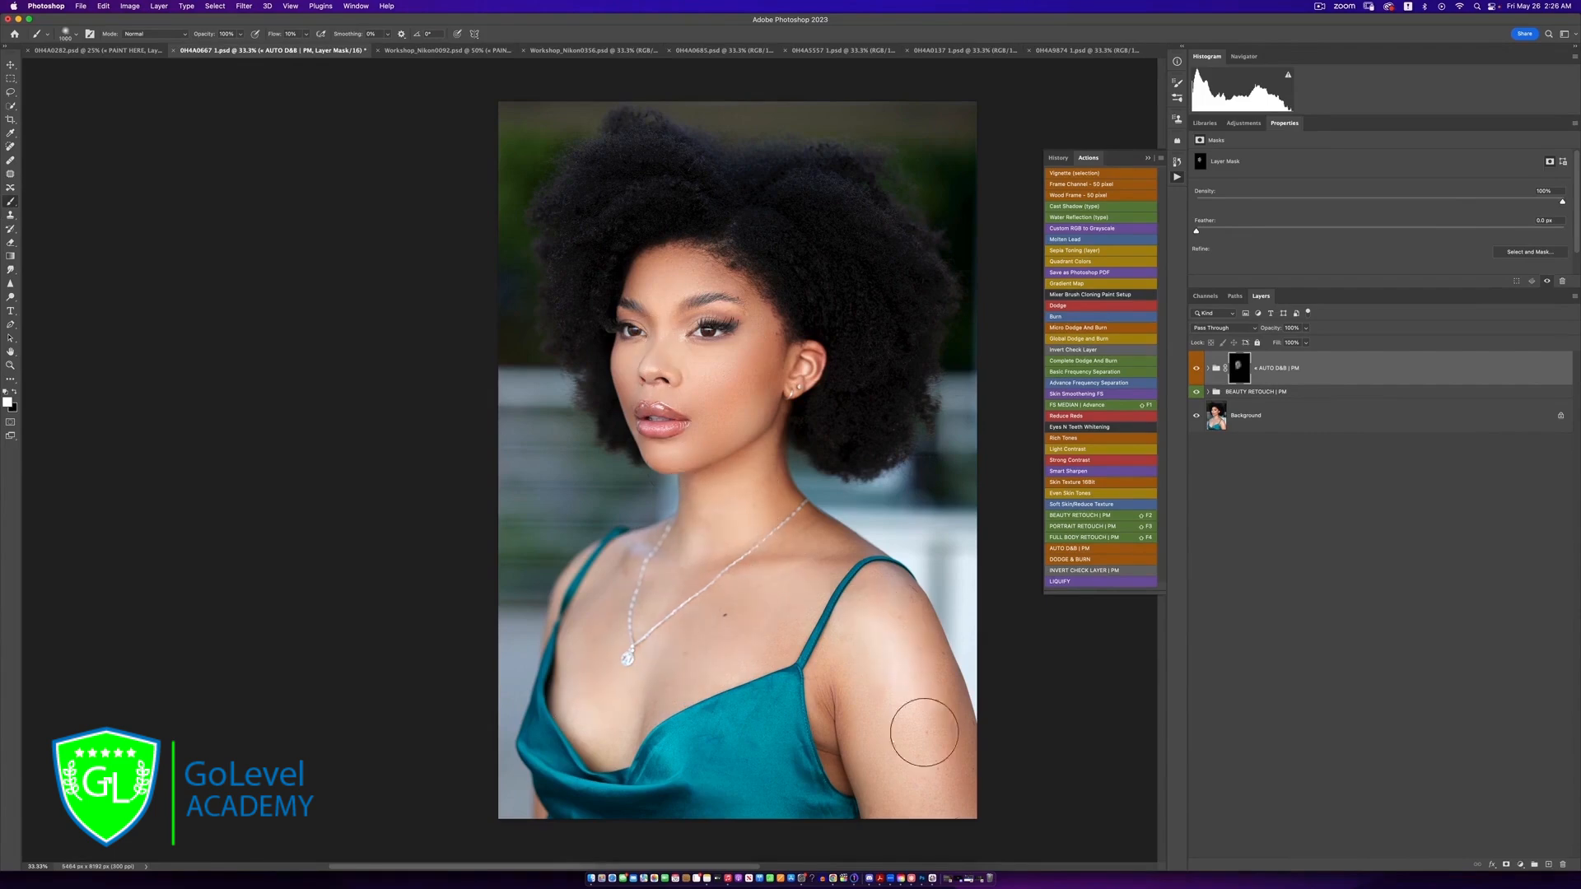
pyautogui.moveTo(843, 588)
pyautogui.mouseDown()
pyautogui.moveTo(688, 507)
pyautogui.moveTo(769, 348)
pyautogui.moveTo(664, 414)
pyautogui.mouseUp()
# Review the effect of the AUTO D&B | PM group by toggling its visibility, and expand it to reveal its BURN and DODGE layers
pyautogui.click(1199, 370)
pyautogui.click(1198, 371)
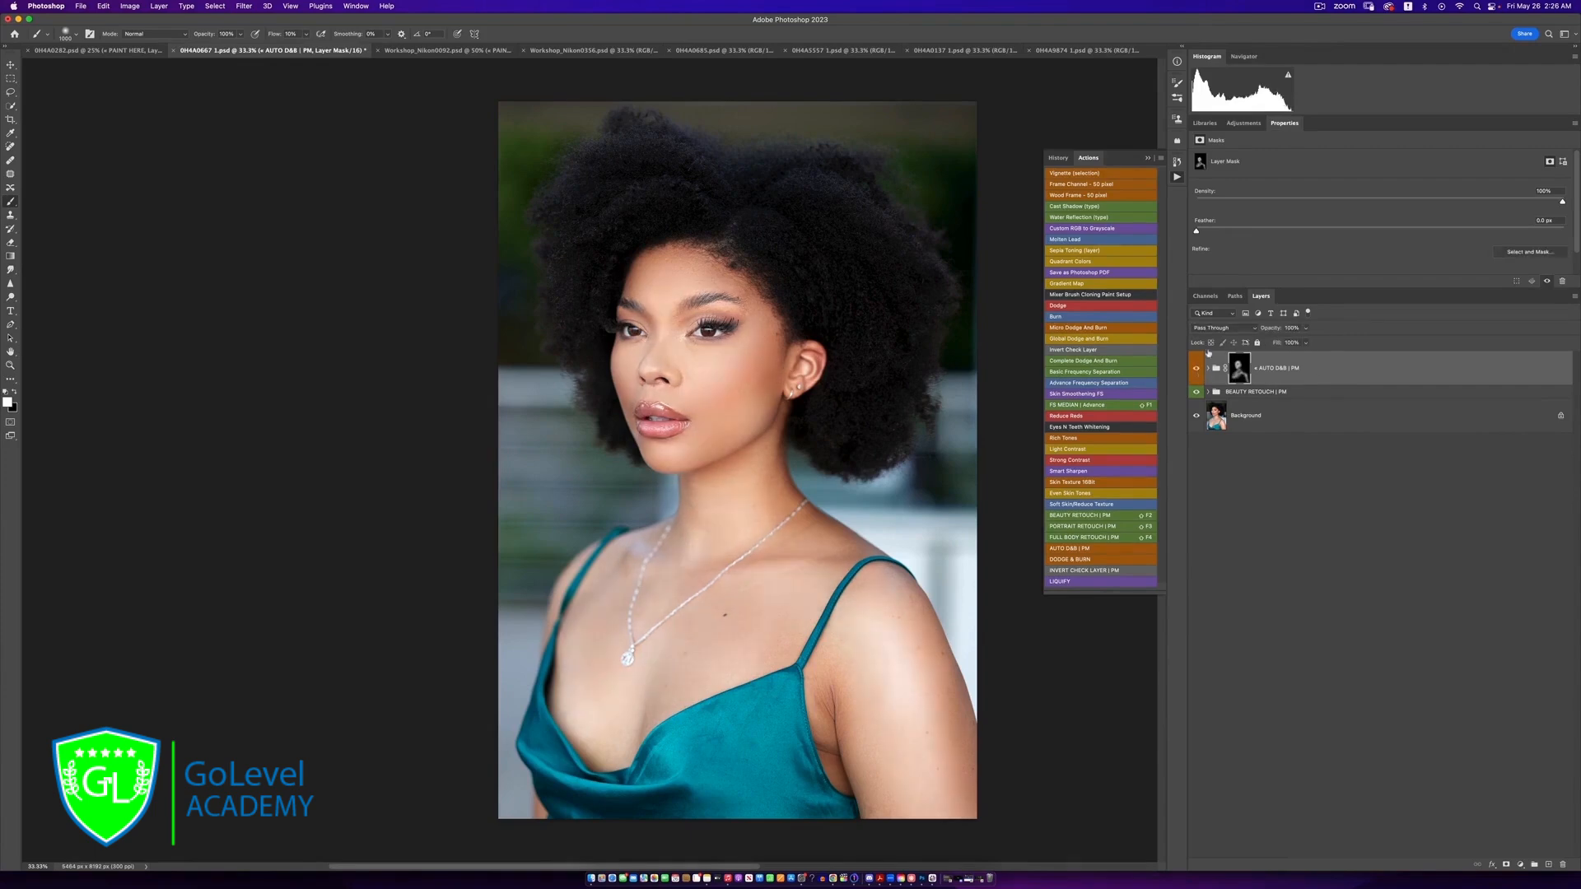
pyautogui.click(1208, 369)
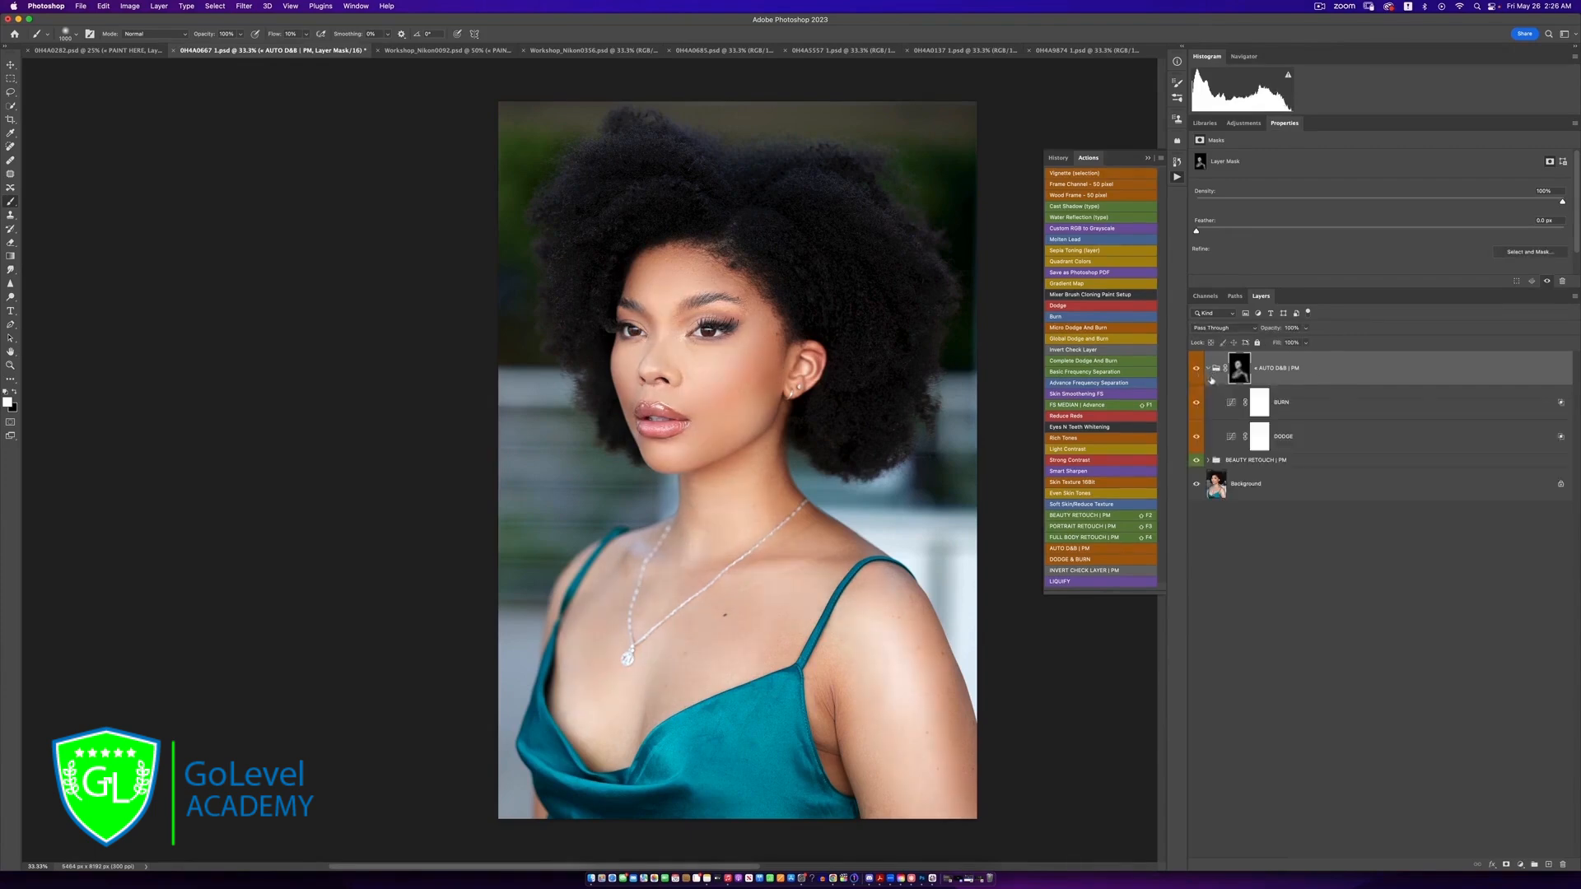
pyautogui.press('super+z')
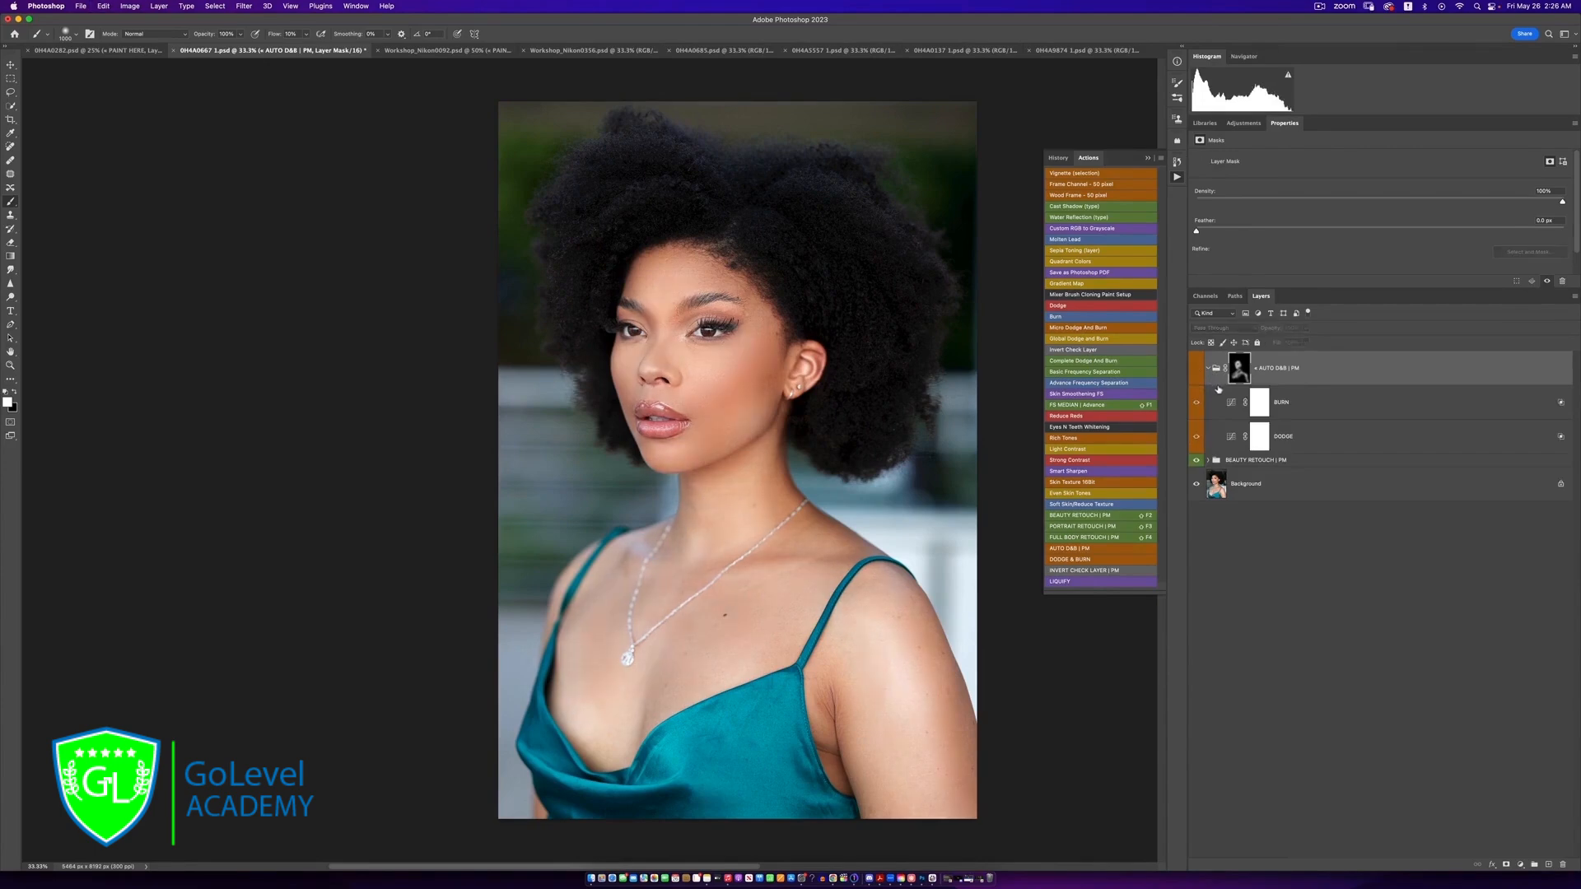
pyautogui.press('super+z')
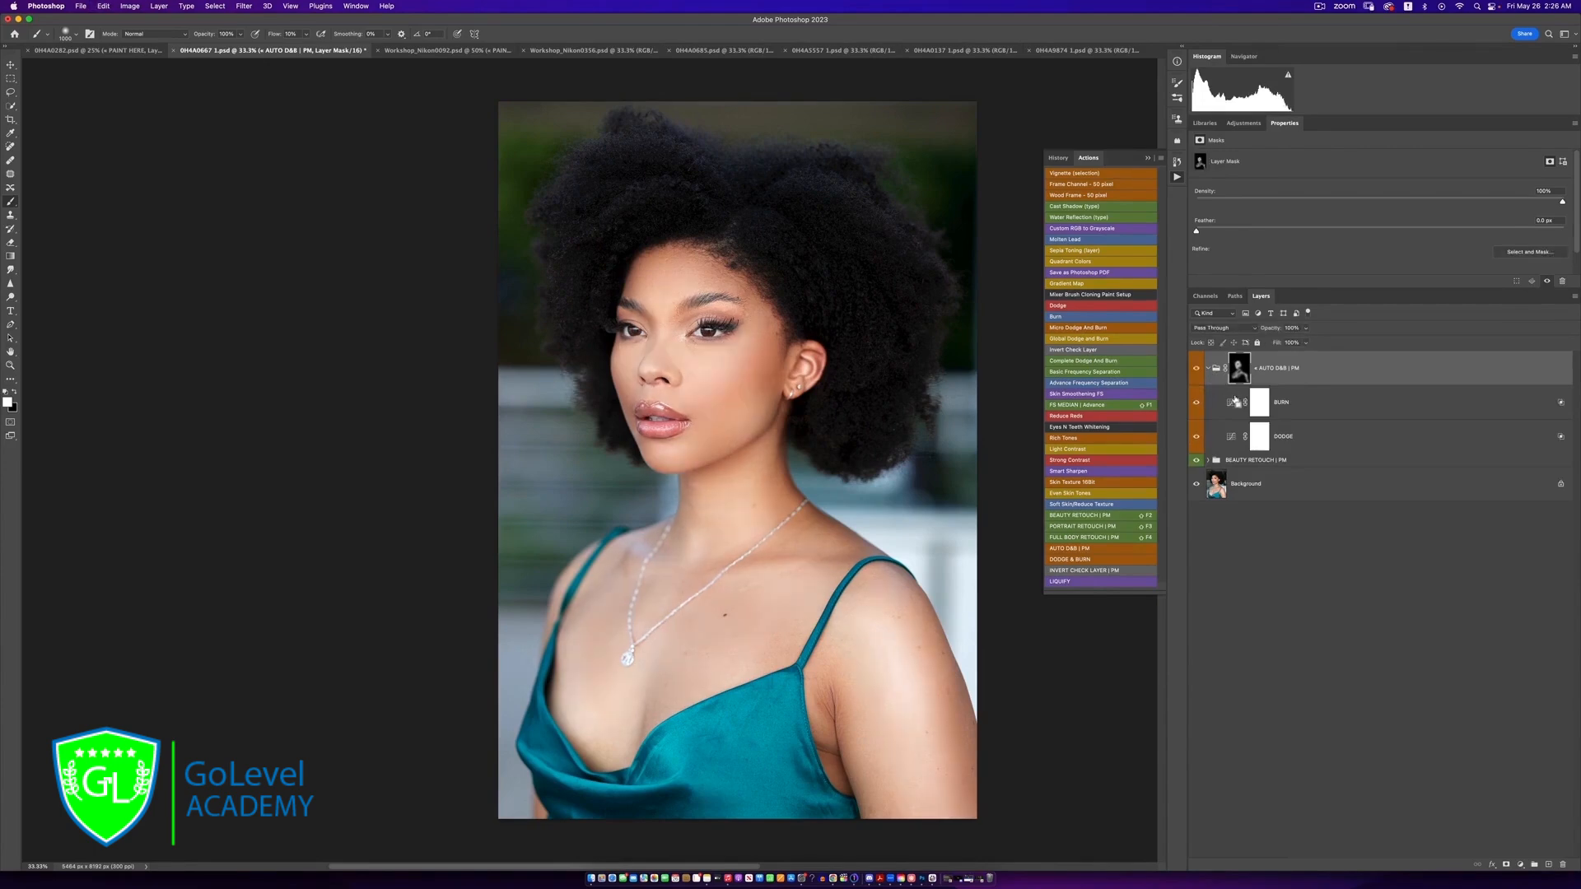
pyautogui.click(1207, 369)
pyautogui.click(1199, 376)
# Slightly lower the opacity of the DODGE layer and slightly raise that of the BURN layer inside the AUTO D&B | PM group
pyautogui.click(1260, 439)
pyautogui.click(1305, 342)
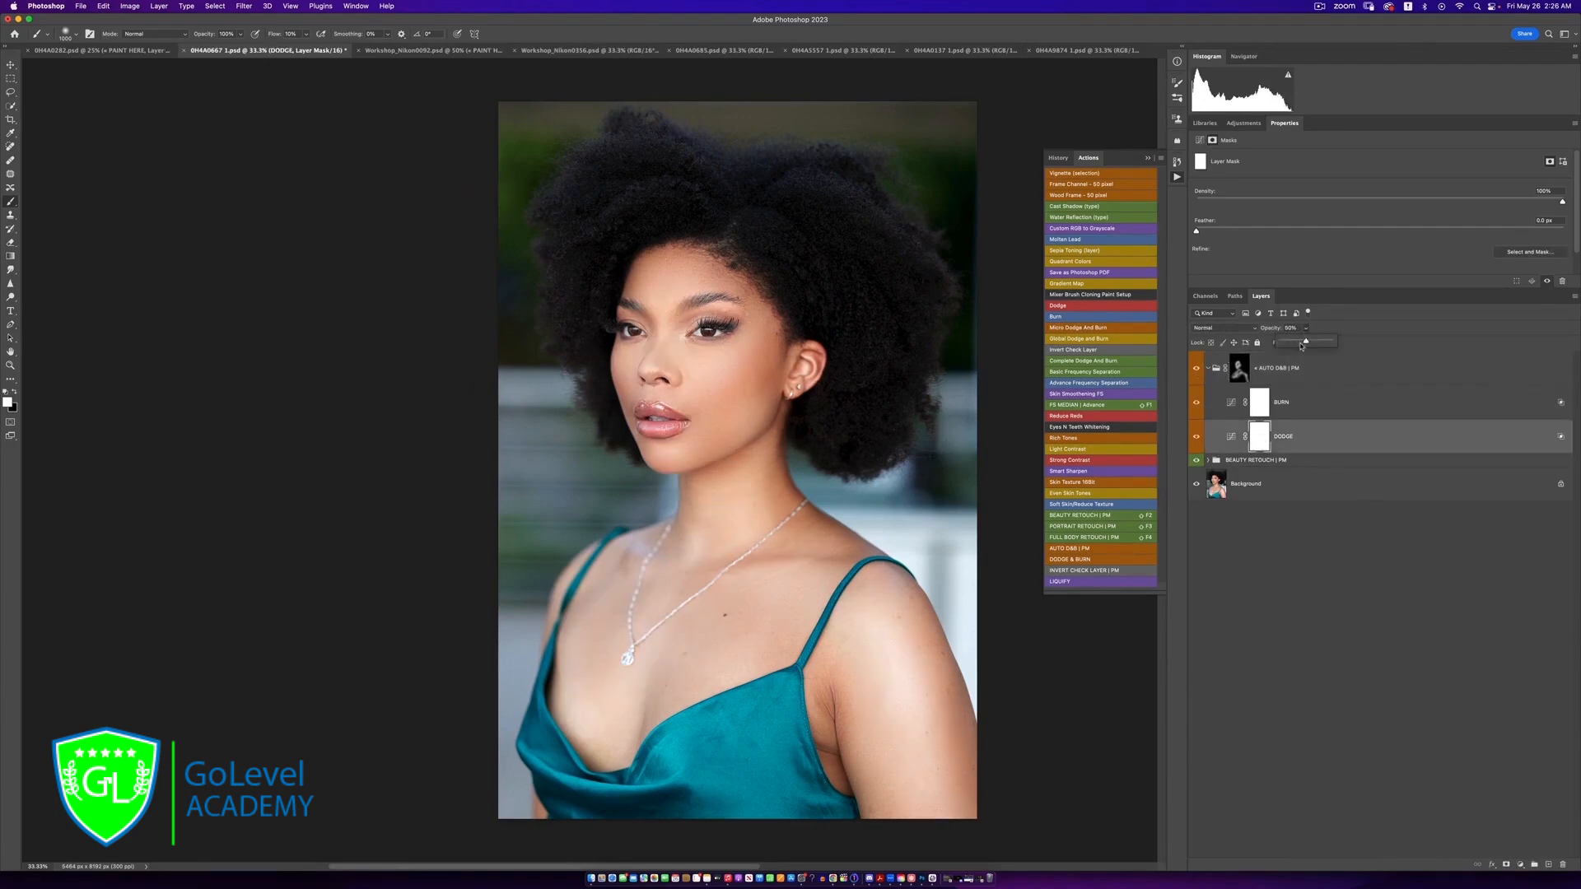
pyautogui.moveTo(1307, 340); pyautogui.dragTo(1298, 345)
pyautogui.click(1293, 403)
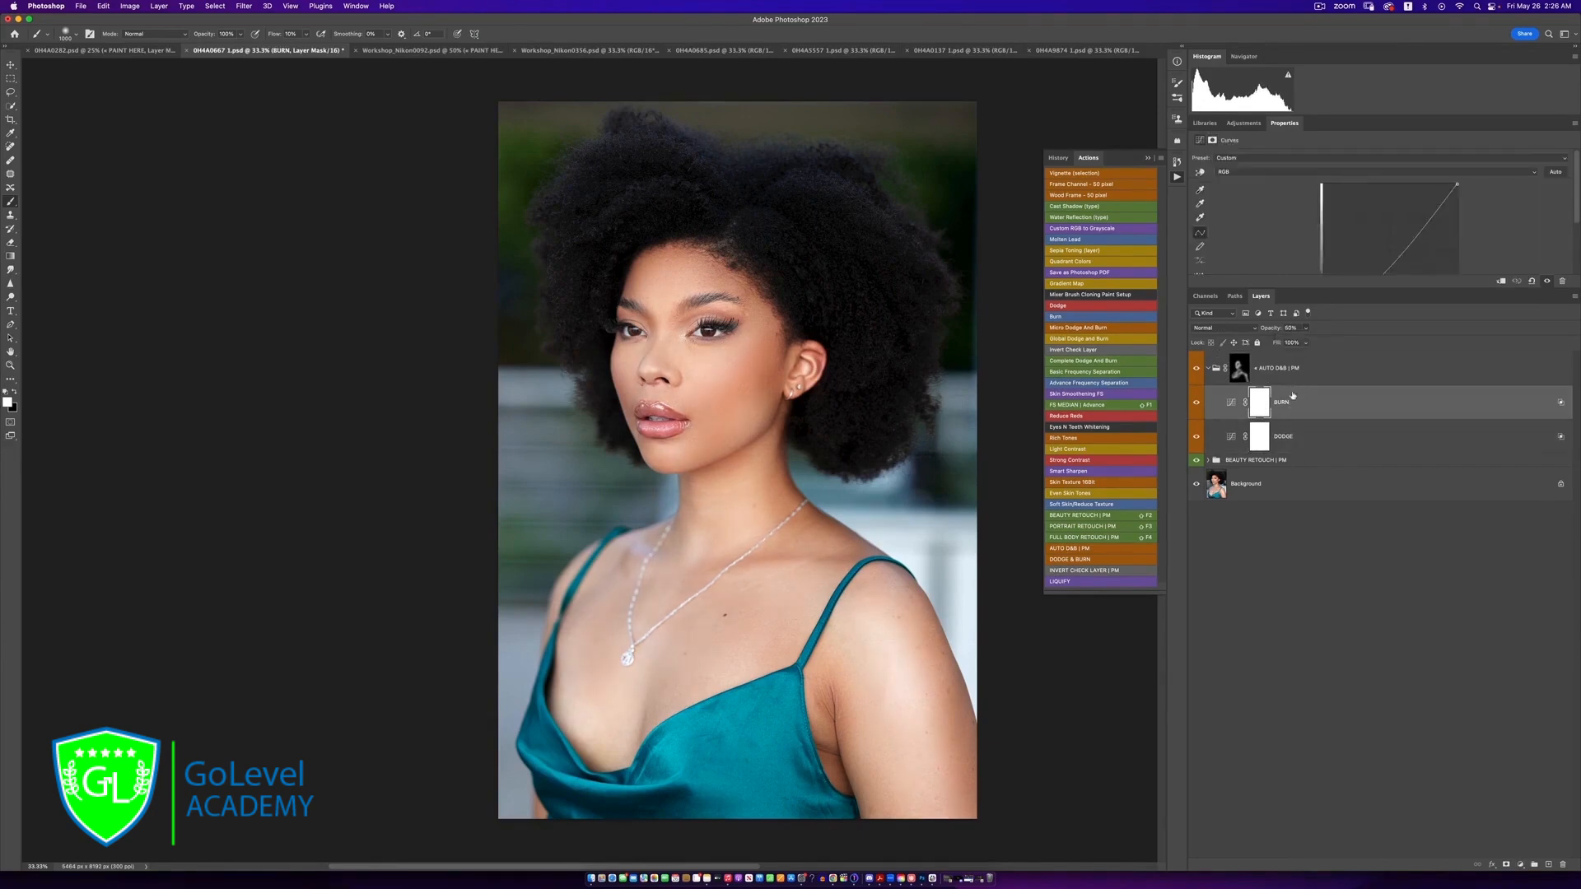
pyautogui.click(1308, 329)
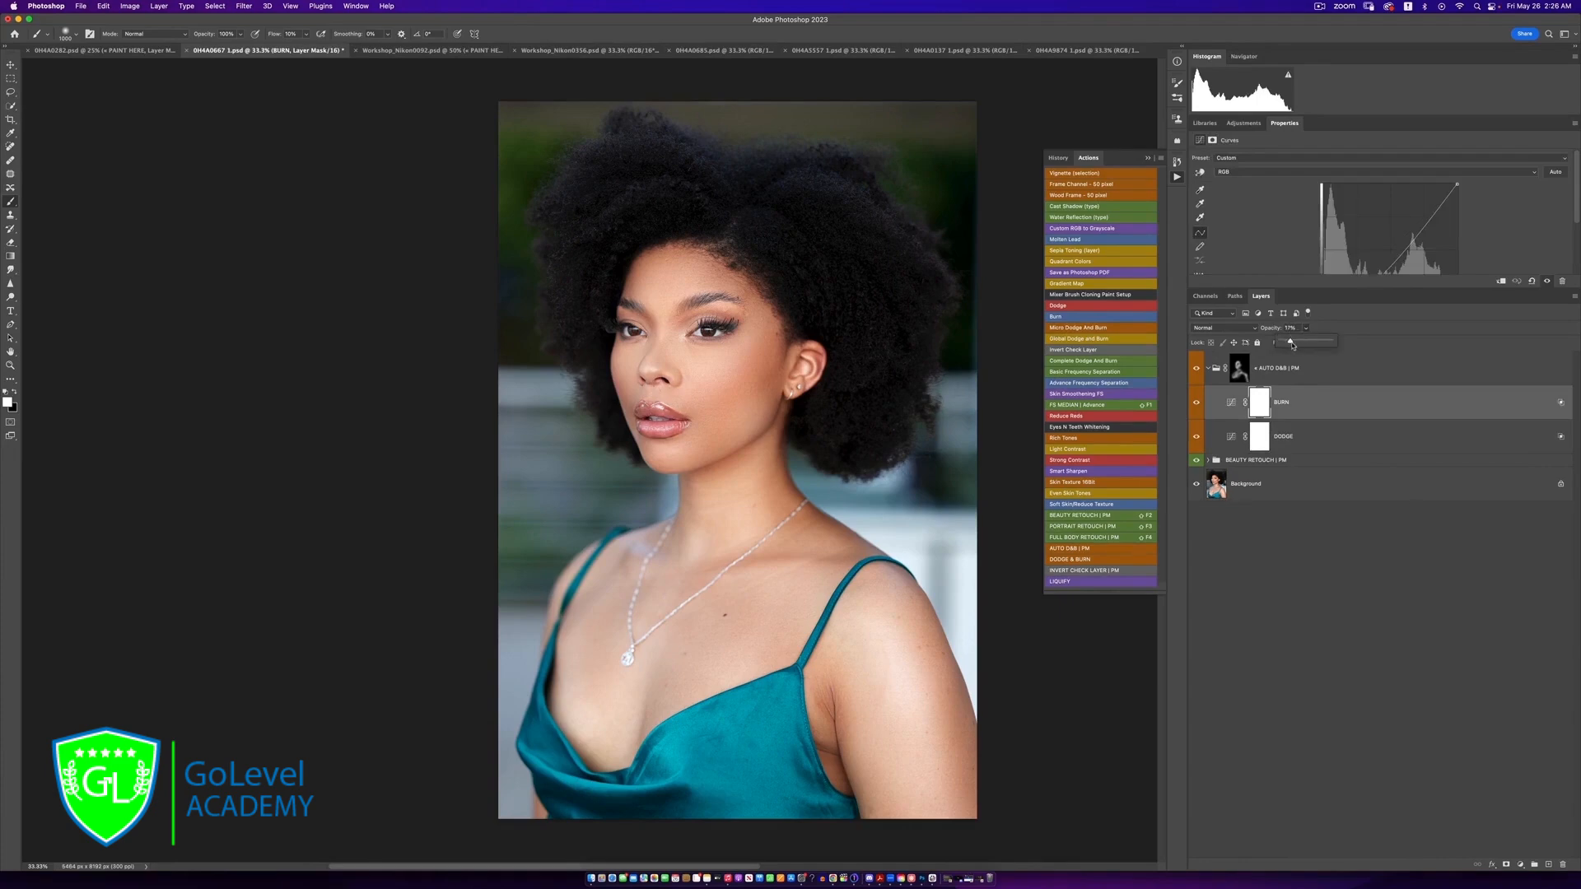
pyautogui.moveTo(1310, 341); pyautogui.dragTo(1317, 339)
# Collapse the AUTO D&B | PM group and compare the portrait with and without the adjusted effect
pyautogui.click(1208, 369)
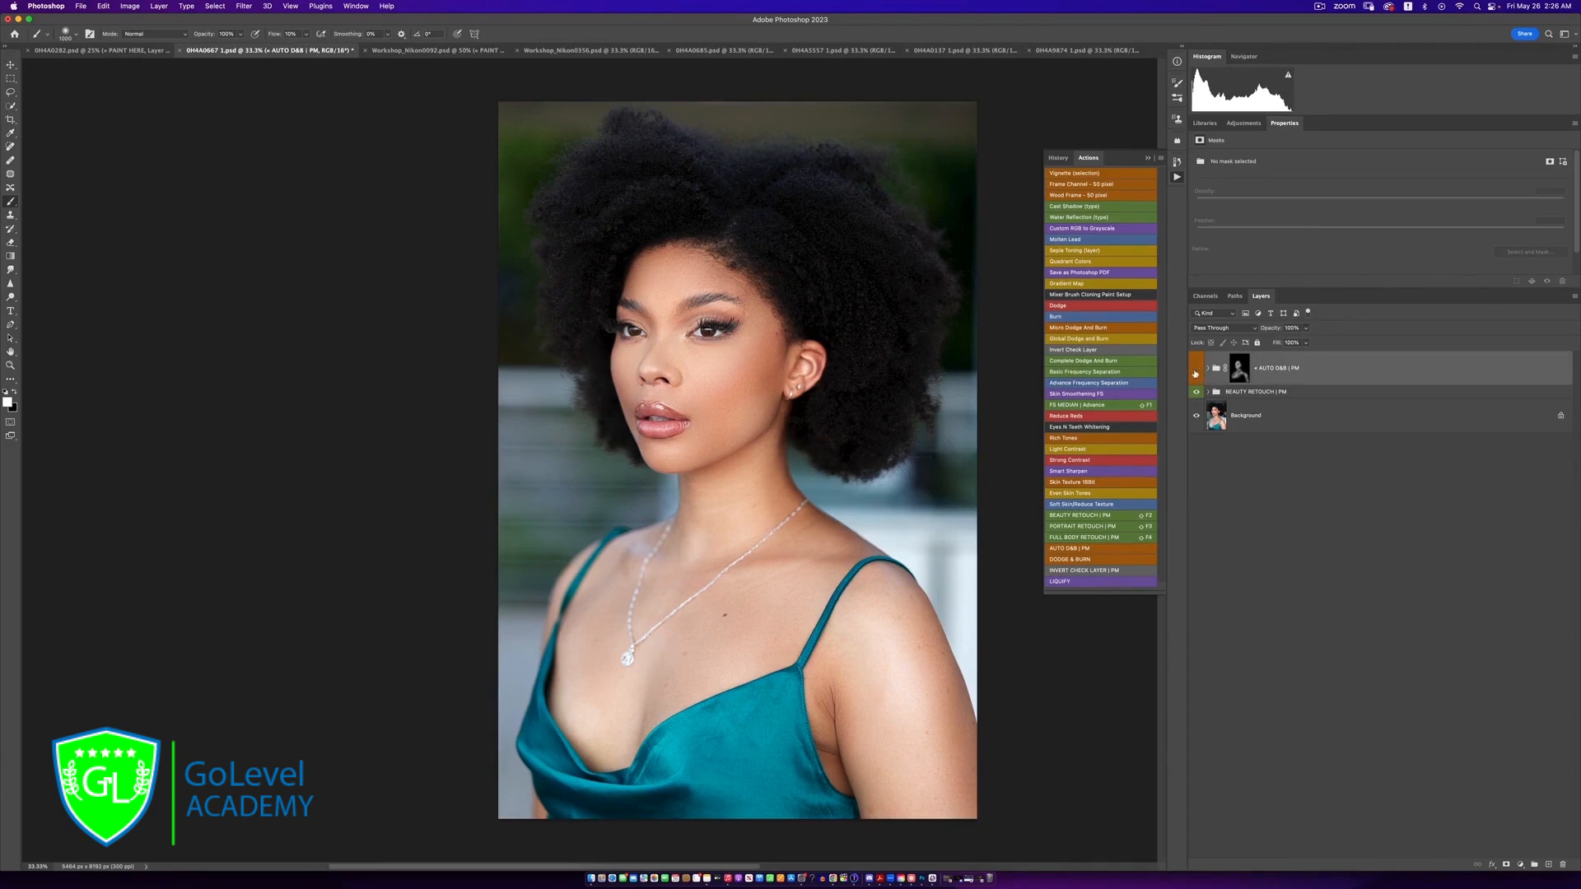
pyautogui.click(1198, 376)
pyautogui.click(1197, 376)
# Run the DODGE & BURN action, expand the resulting layer group and set the brush flow to 3%
pyautogui.click(1076, 560)
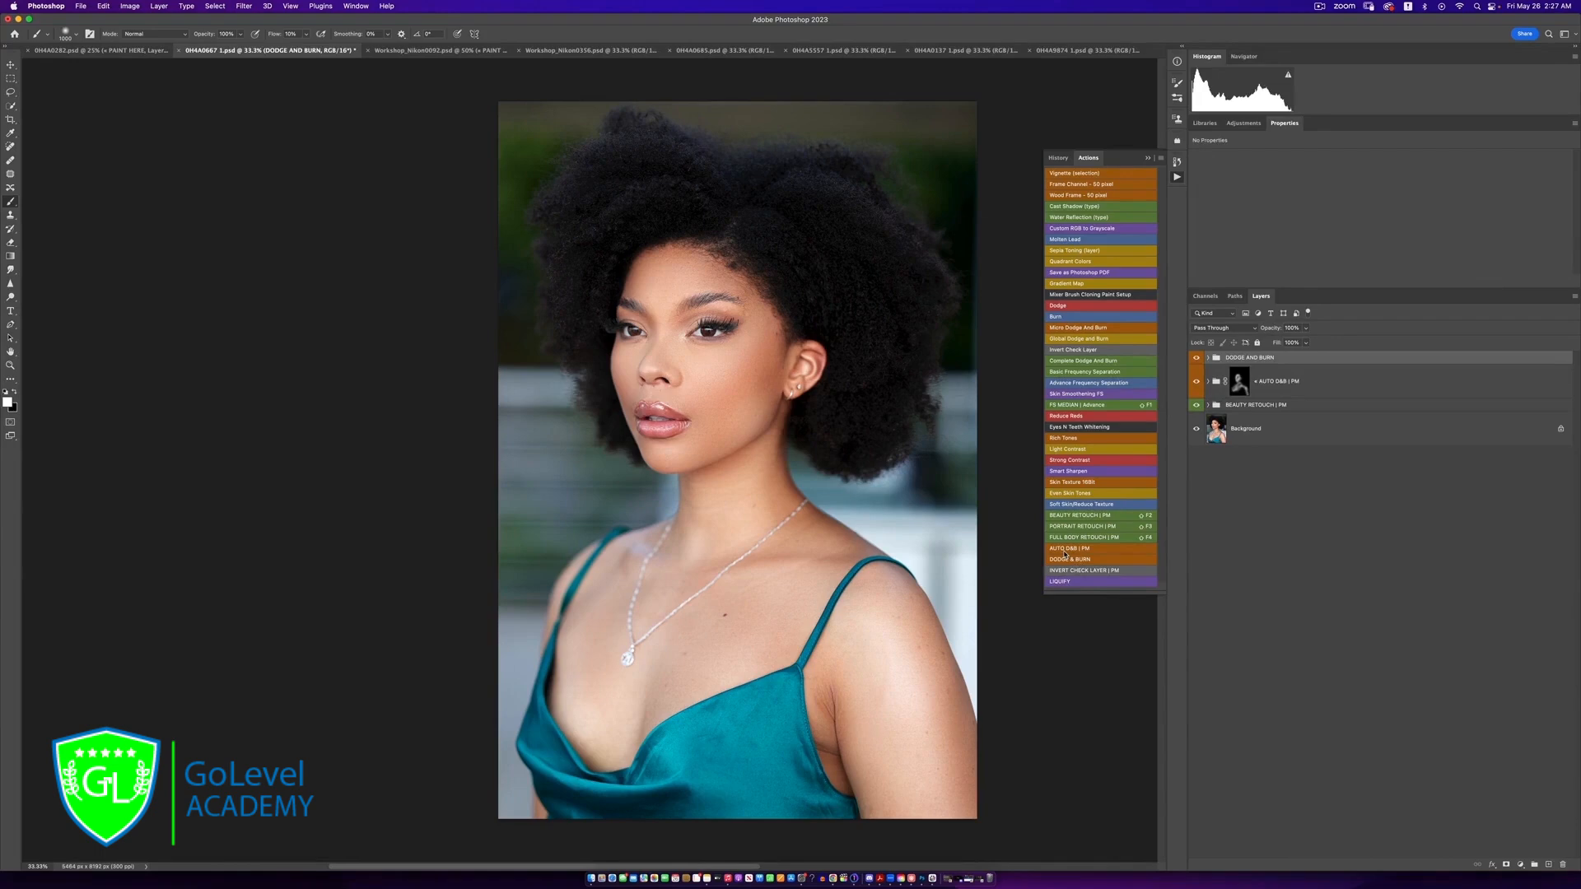
pyautogui.click(1208, 358)
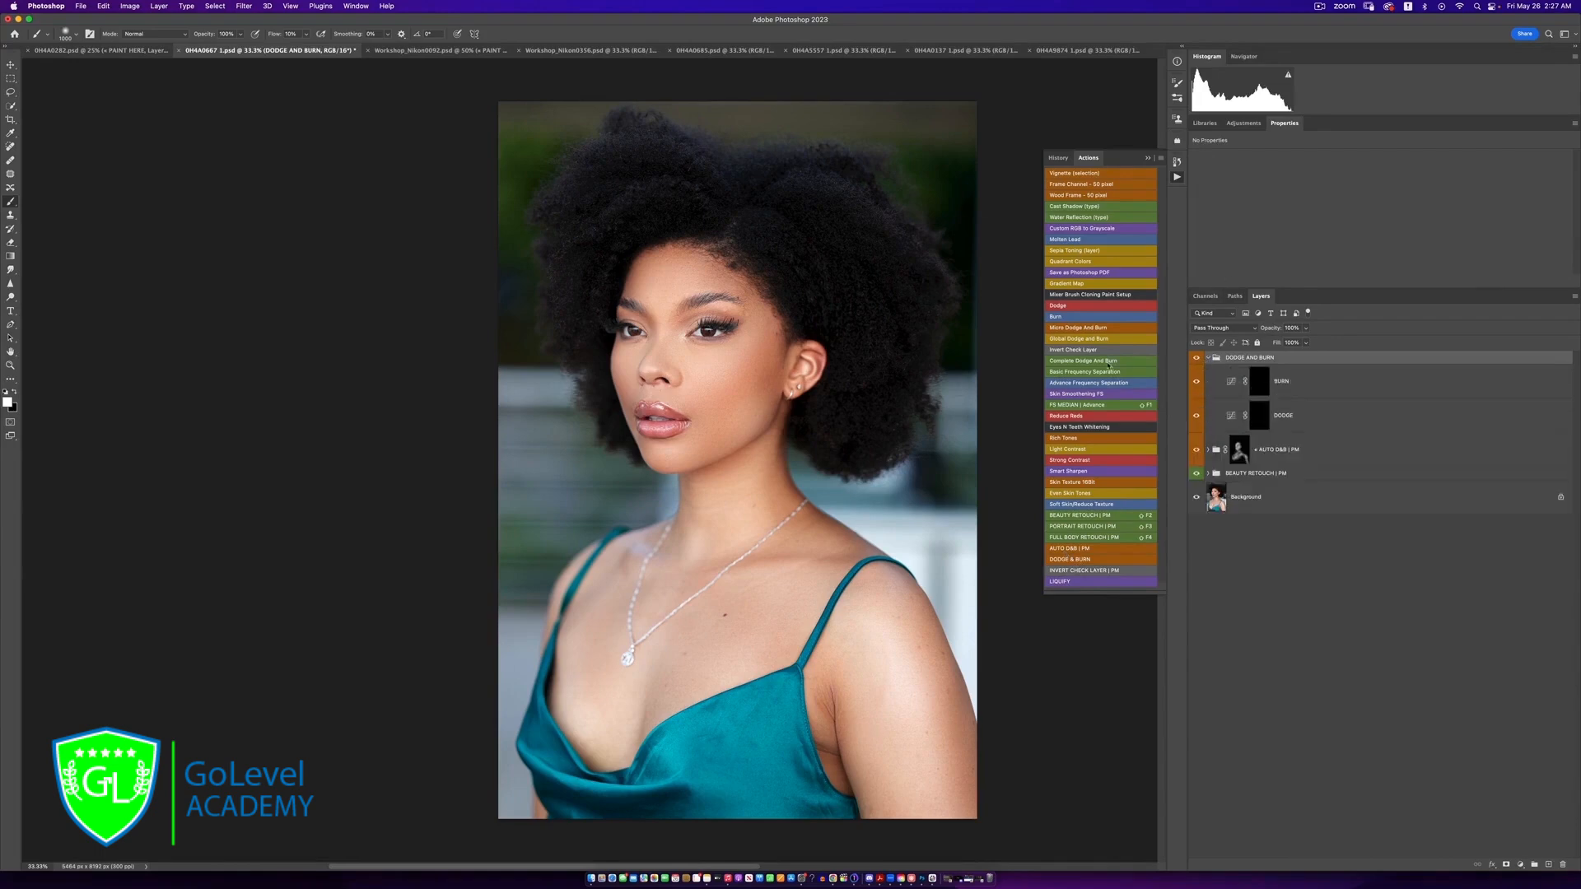
pyautogui.click(305, 35)
pyautogui.moveTo(306, 48); pyautogui.dragTo(302, 48)
pyautogui.click(491, 33)
# Paint white on the BURN layer's mask to deepen the cheek, temple, side of the nose and chin, adapting the brush size
pyautogui.click(1259, 392)
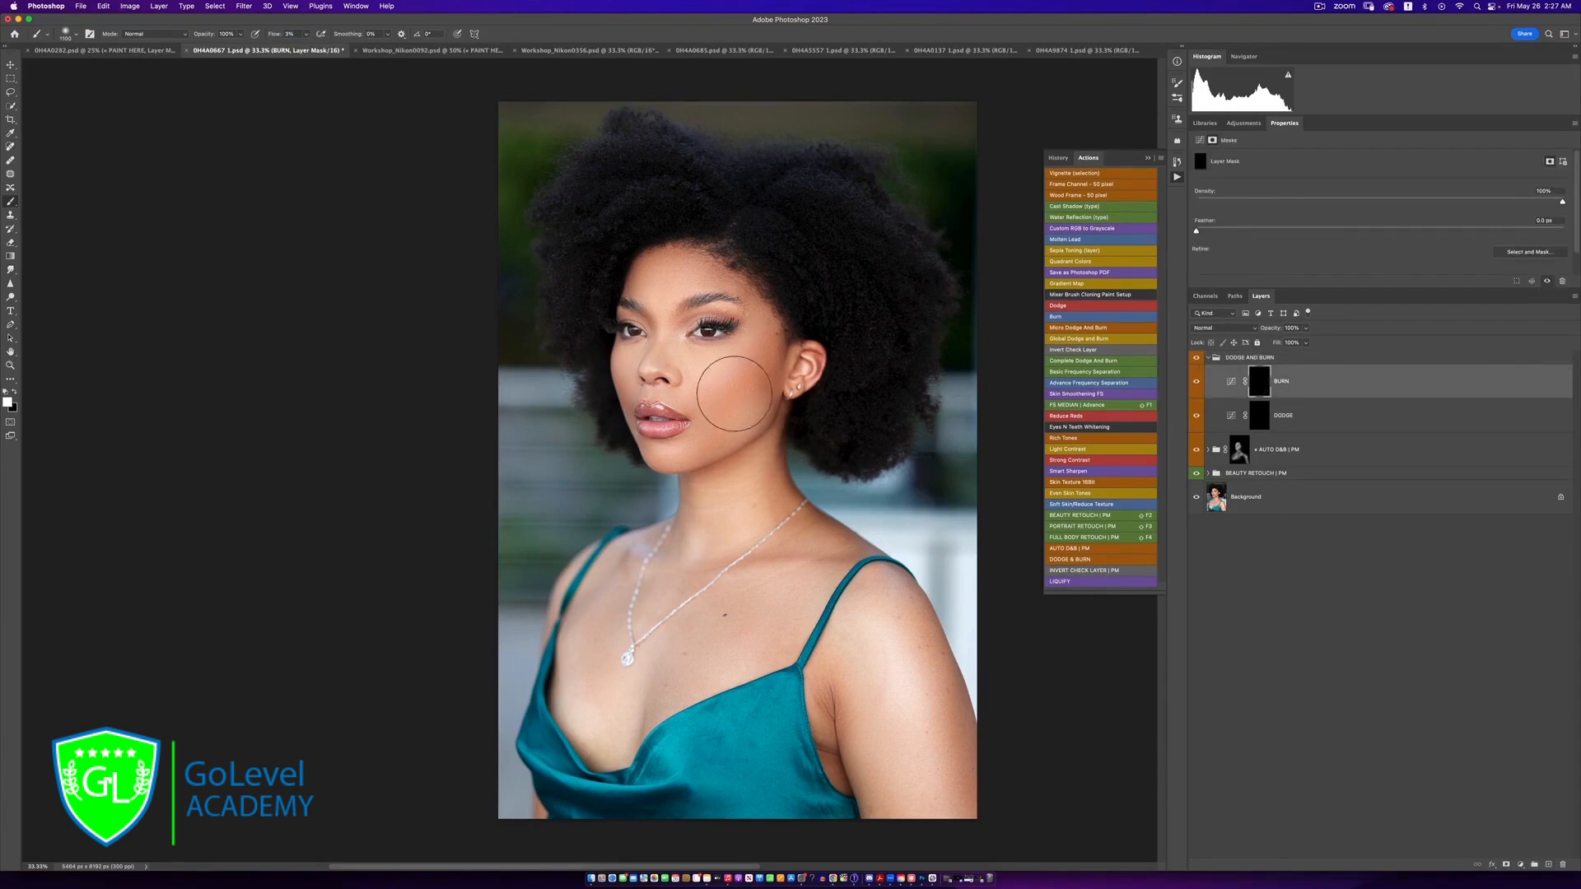
pyautogui.press('[')
pyautogui.press('[')
pyautogui.moveTo(715, 397)
pyautogui.mouseDown()
pyautogui.moveTo(753, 366)
pyautogui.moveTo(698, 409)
pyautogui.moveTo(753, 336)
pyautogui.mouseUp()
pyautogui.press('[')
pyautogui.press('[')
pyautogui.moveTo(639, 322); pyautogui.dragTo(634, 361)
pyautogui.moveTo(658, 440); pyautogui.dragTo(671, 463)
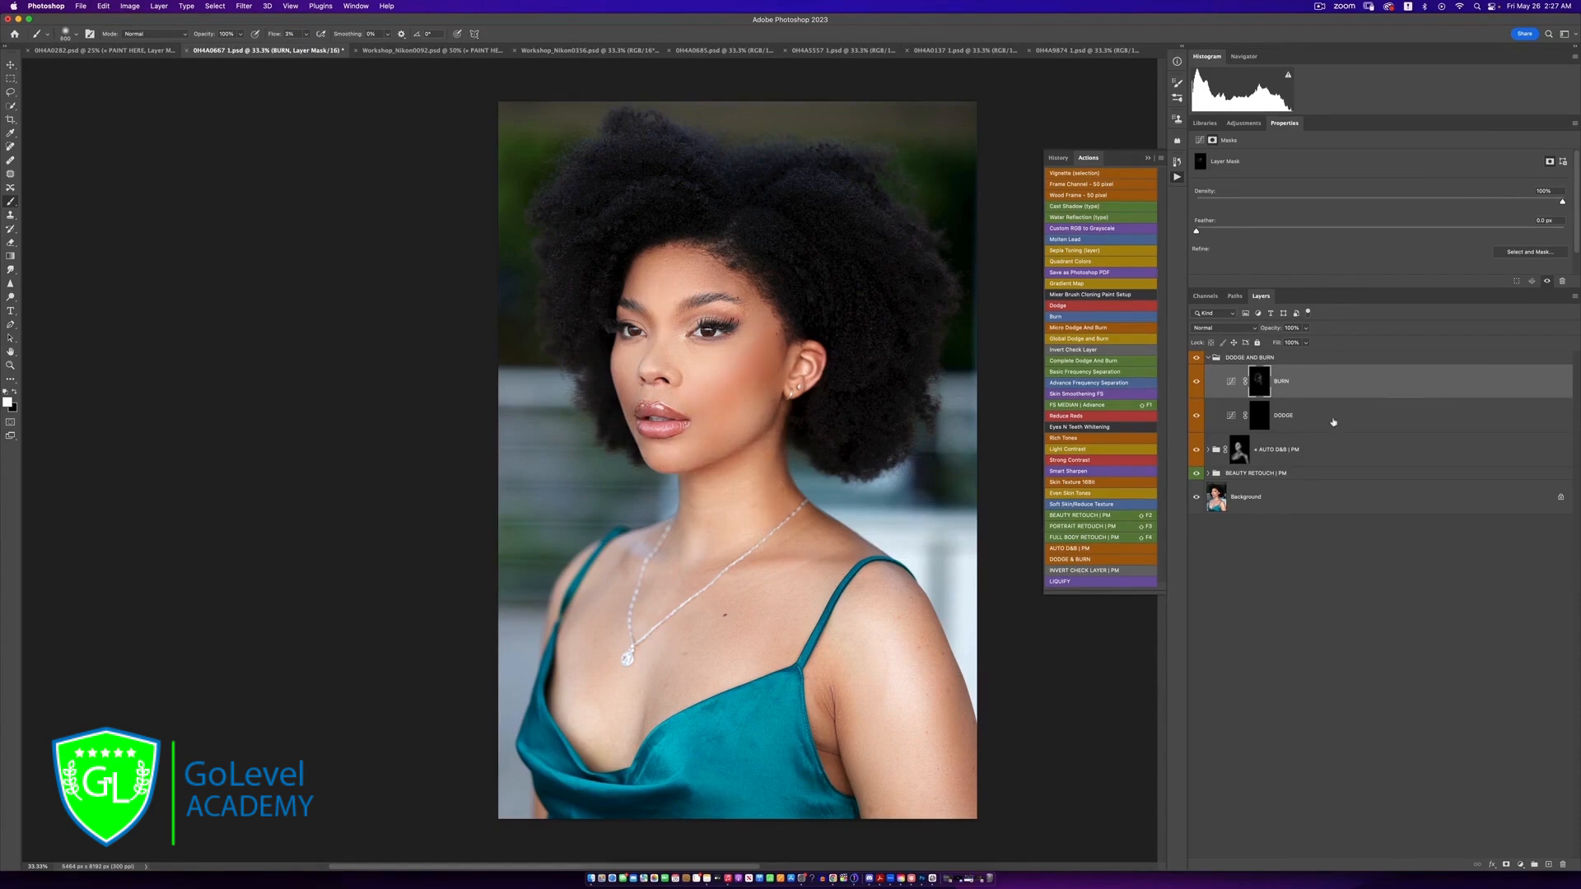
pyautogui.press(']')
pyautogui.press(']')
pyautogui.press('[')
pyautogui.press('[')
pyautogui.press('[')
pyautogui.press('[')
pyautogui.press('[')
pyautogui.press('[')
pyautogui.press('[')
pyautogui.press('[')
pyautogui.press(']')
pyautogui.press(']')
pyautogui.press(']')
# Paint white on the DODGE layer's mask to brighten the cheekbone, brow area and other skin highlights, adapting the brush size
pyautogui.click(1264, 422)
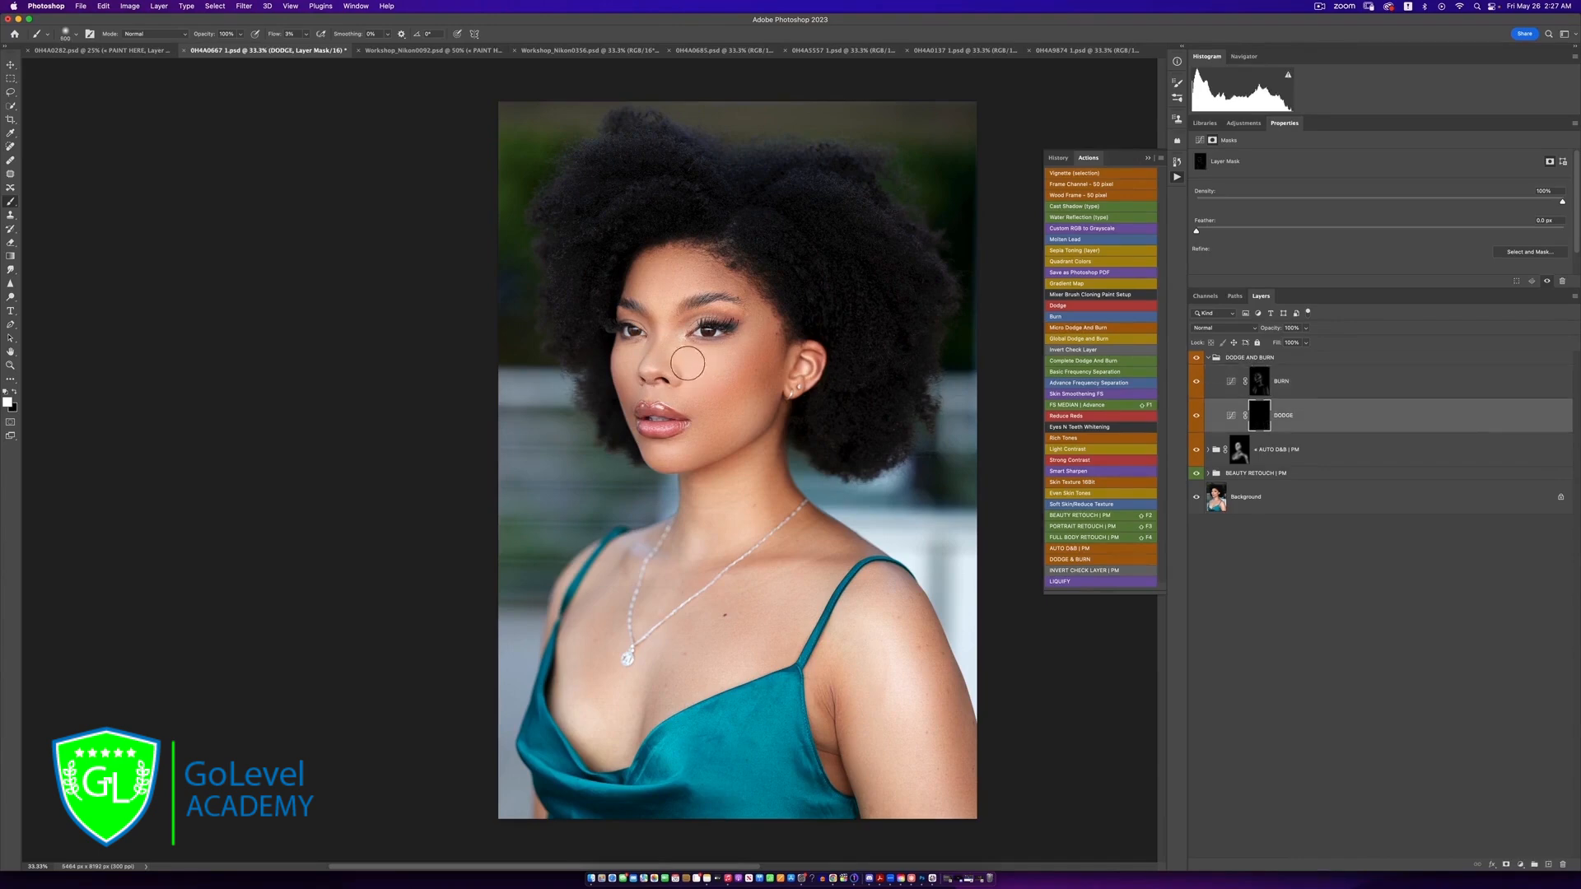
pyautogui.moveTo(687, 364); pyautogui.dragTo(746, 327)
pyautogui.press('[')
pyautogui.press('[')
pyautogui.press('[')
pyautogui.press('[')
pyautogui.press('[')
pyautogui.press('[')
pyautogui.press('[')
pyautogui.moveTo(726, 308)
pyautogui.mouseDown()
pyautogui.moveTo(705, 309)
pyautogui.moveTo(745, 314)
pyautogui.mouseUp()
pyautogui.press(']')
pyautogui.press(']')
pyautogui.press(']')
pyautogui.press(']')
pyautogui.press(']')
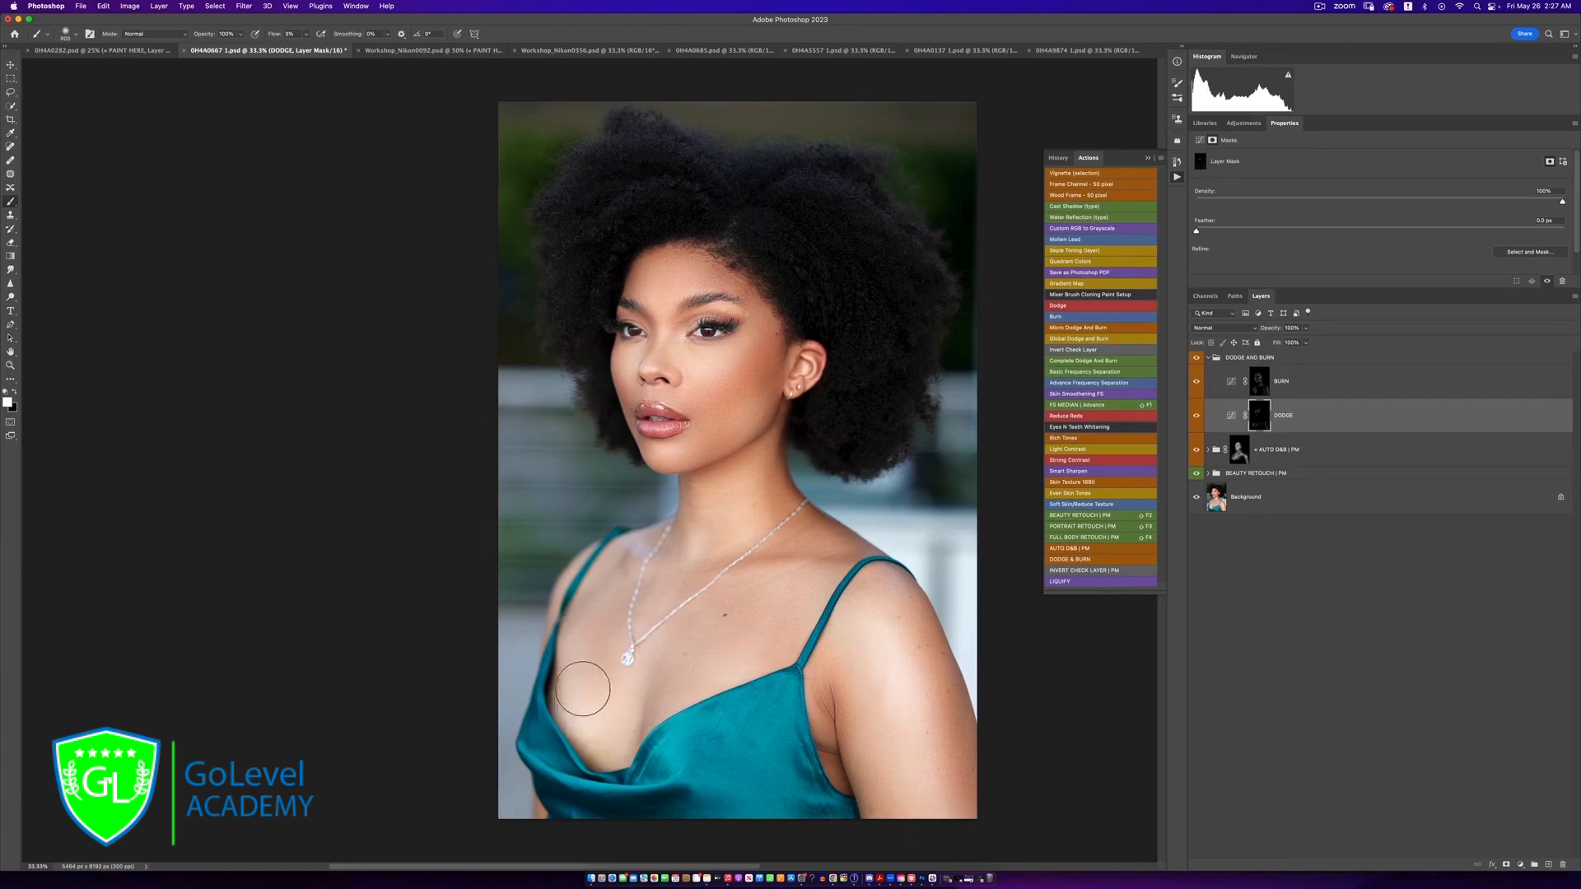
pyautogui.press('[')
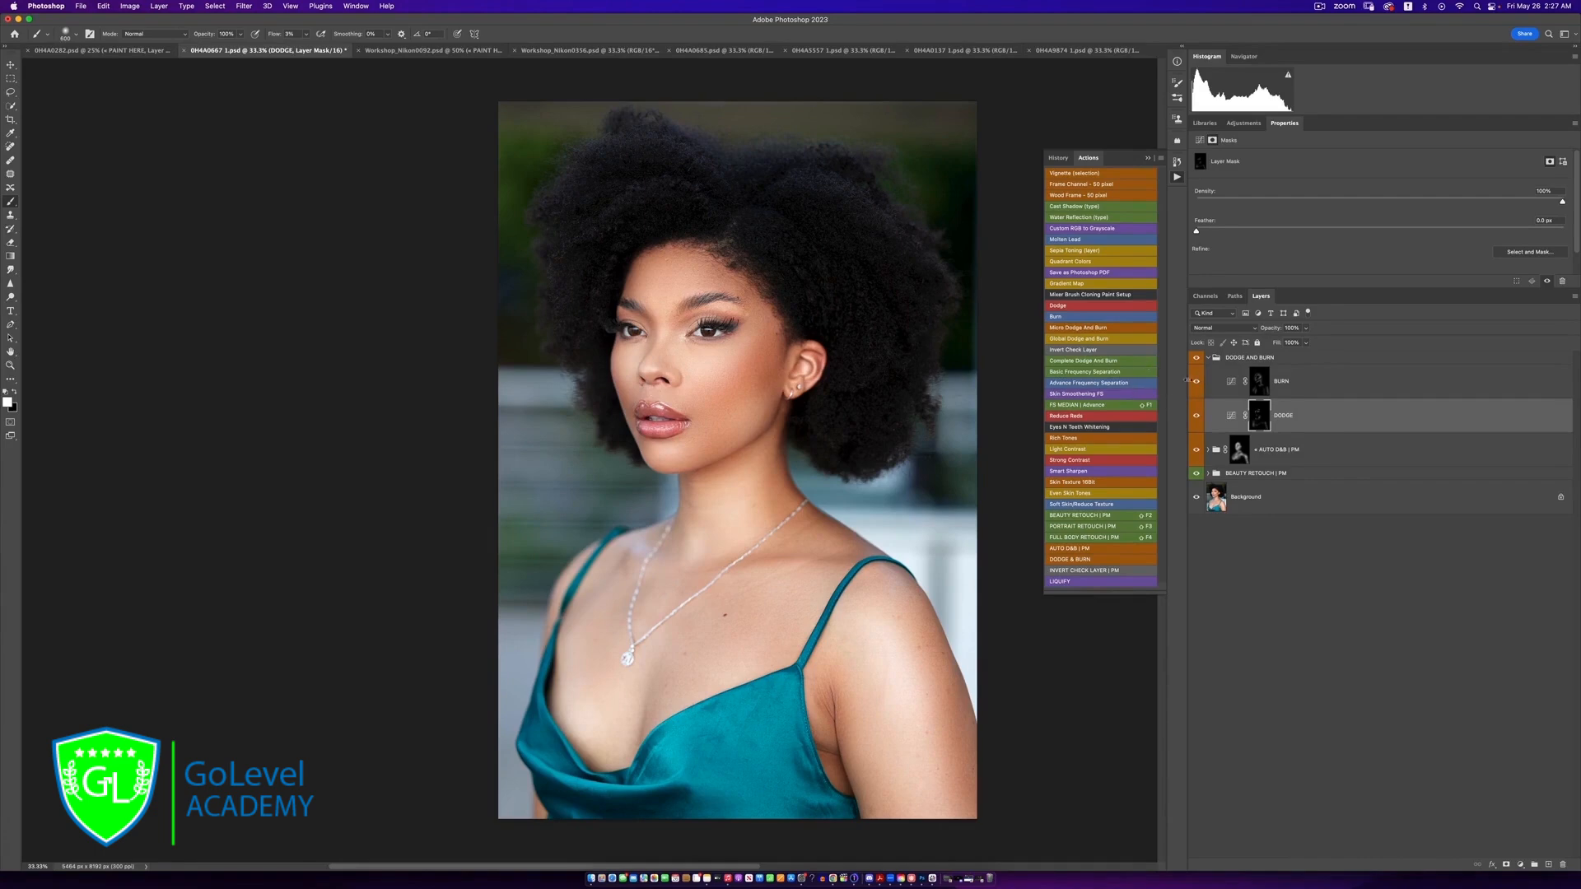
# Collapse the DODGE AND BURN group and compare the retouched portrait with the original at full and reduced magnification
pyautogui.click(1208, 358)
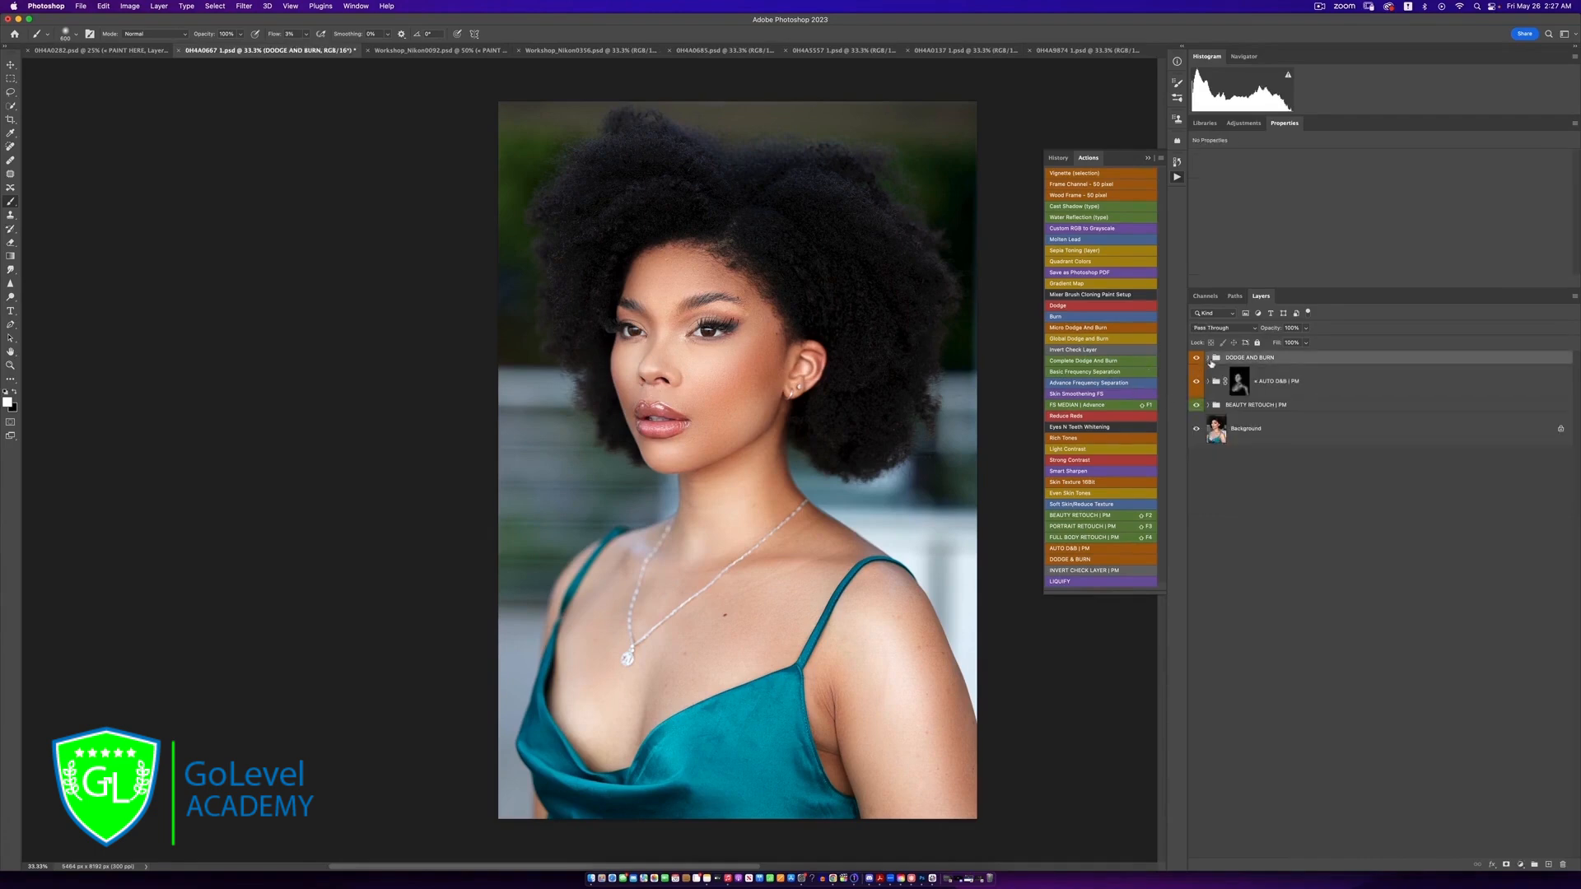
pyautogui.keyDown('alt'); pyautogui.click(1196, 430); pyautogui.keyUp('alt')
pyautogui.keyDown('alt'); pyautogui.click(1197, 430); pyautogui.keyUp('alt')
pyautogui.press('super+minus')
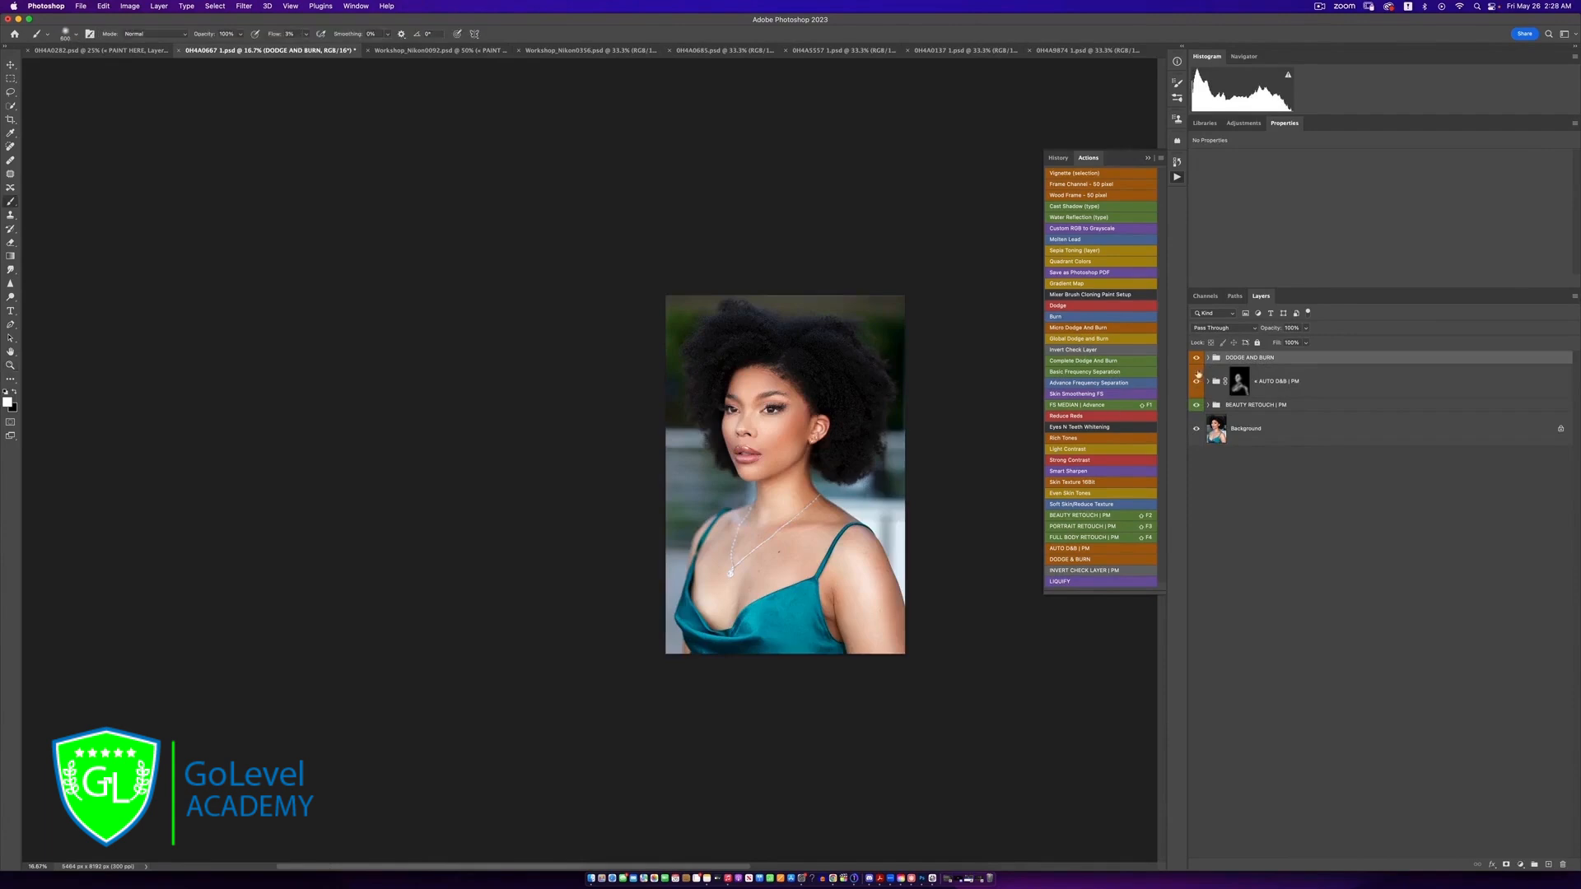
# Reduce the opacity of the whole DODGE AND BURN group to 67%
pyautogui.click(1207, 358)
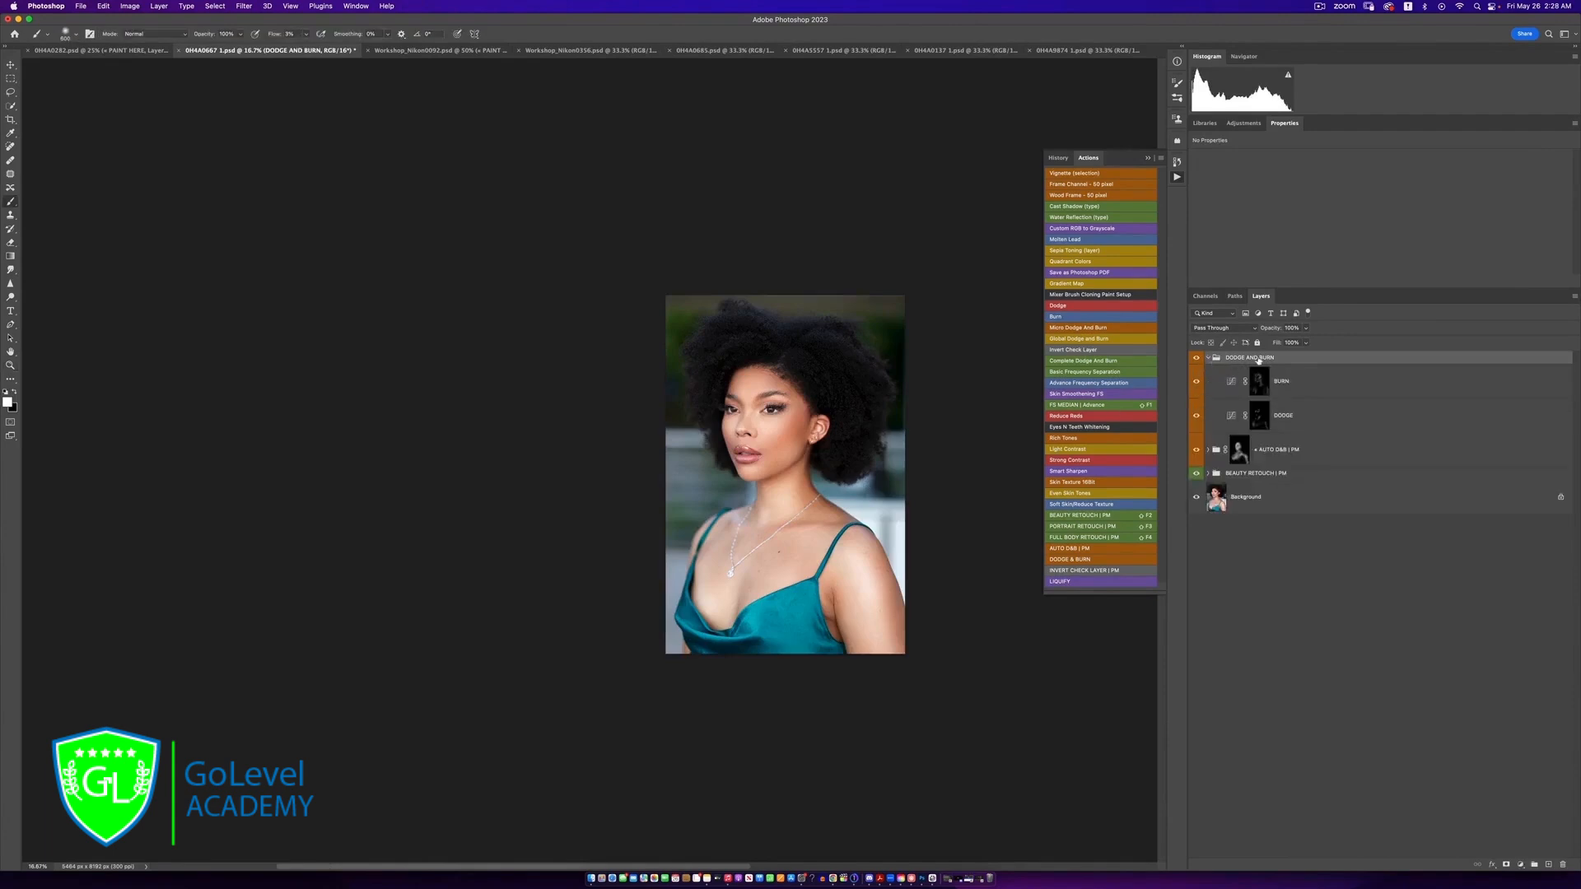
pyautogui.click(1207, 359)
pyautogui.click(1310, 329)
pyautogui.moveTo(1308, 343); pyautogui.dragTo(1291, 343)
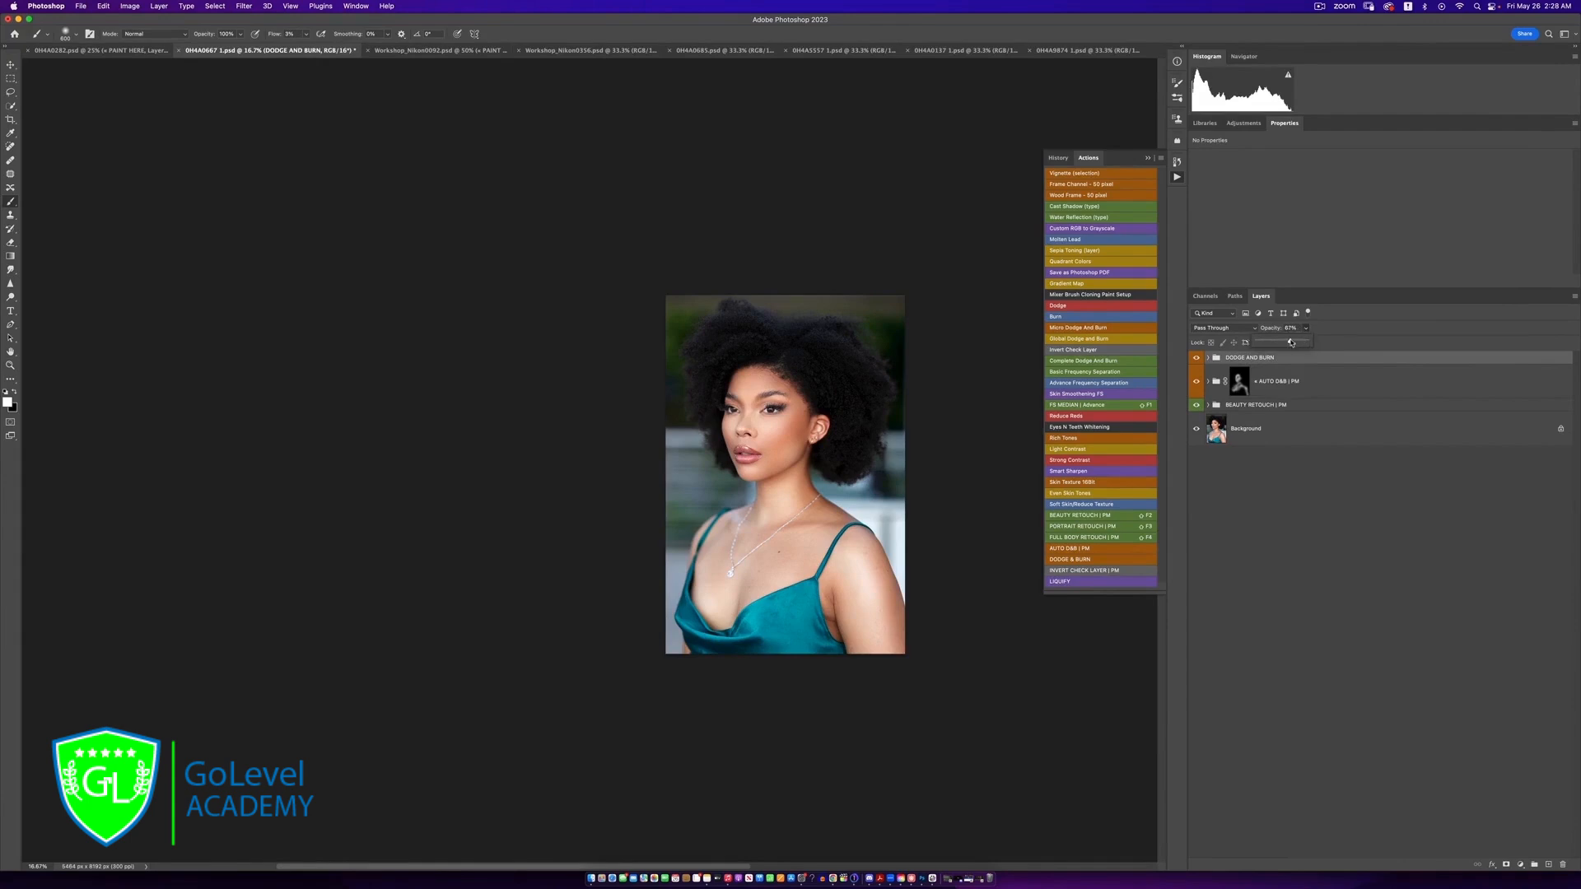
# Compare the softened retouch with the original Background at 33.3% magnification, ending with all retouching groups visible
pyautogui.press('z')
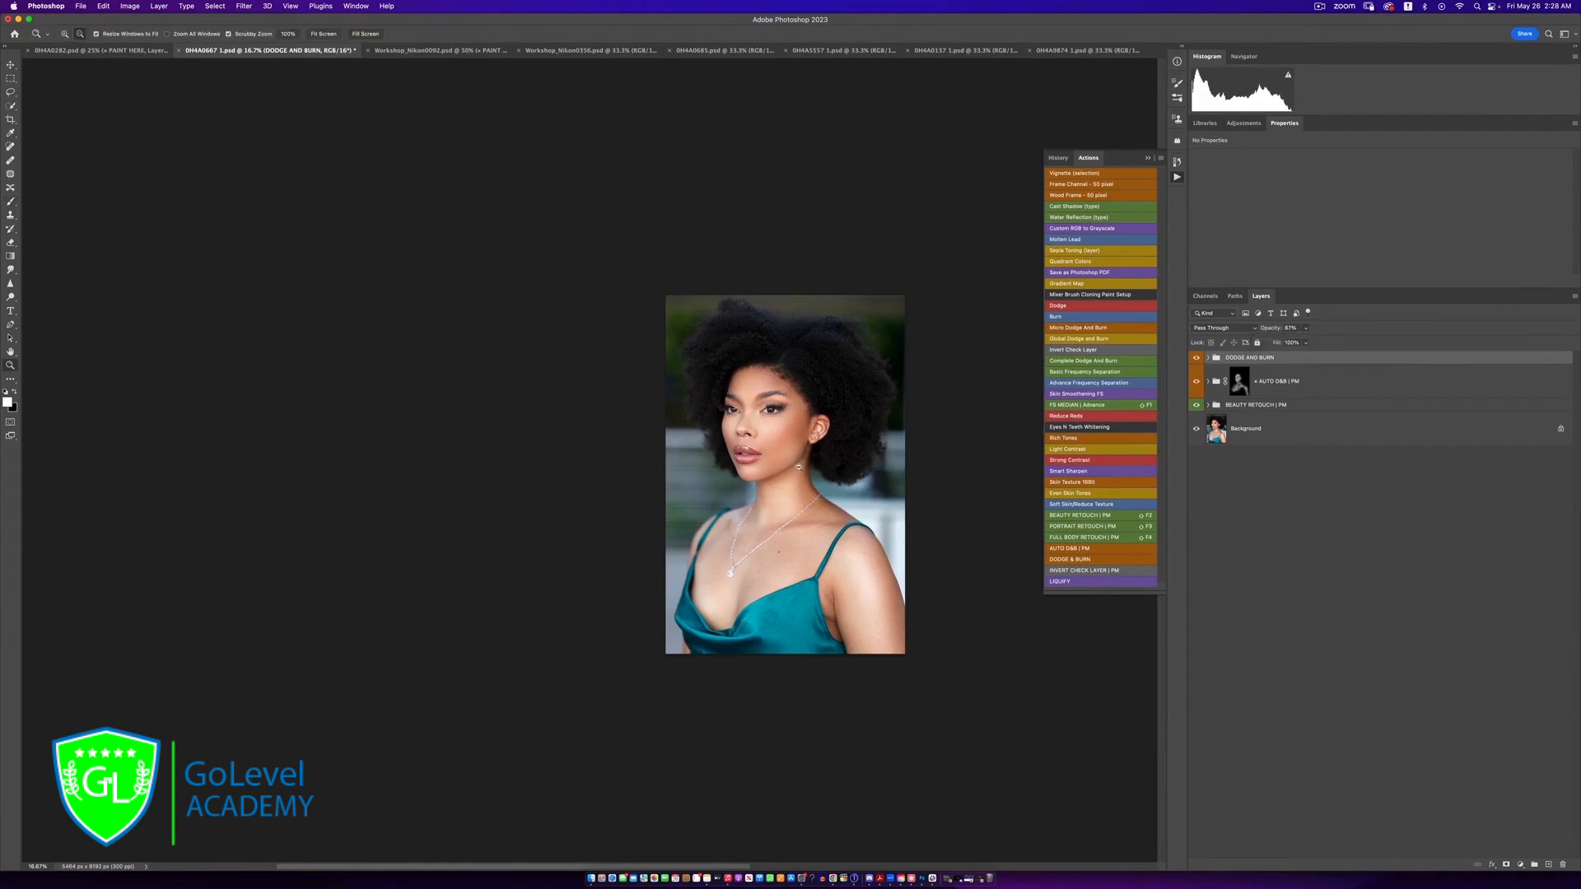
pyautogui.click(797, 475)
pyautogui.click(797, 474)
pyautogui.press('b')
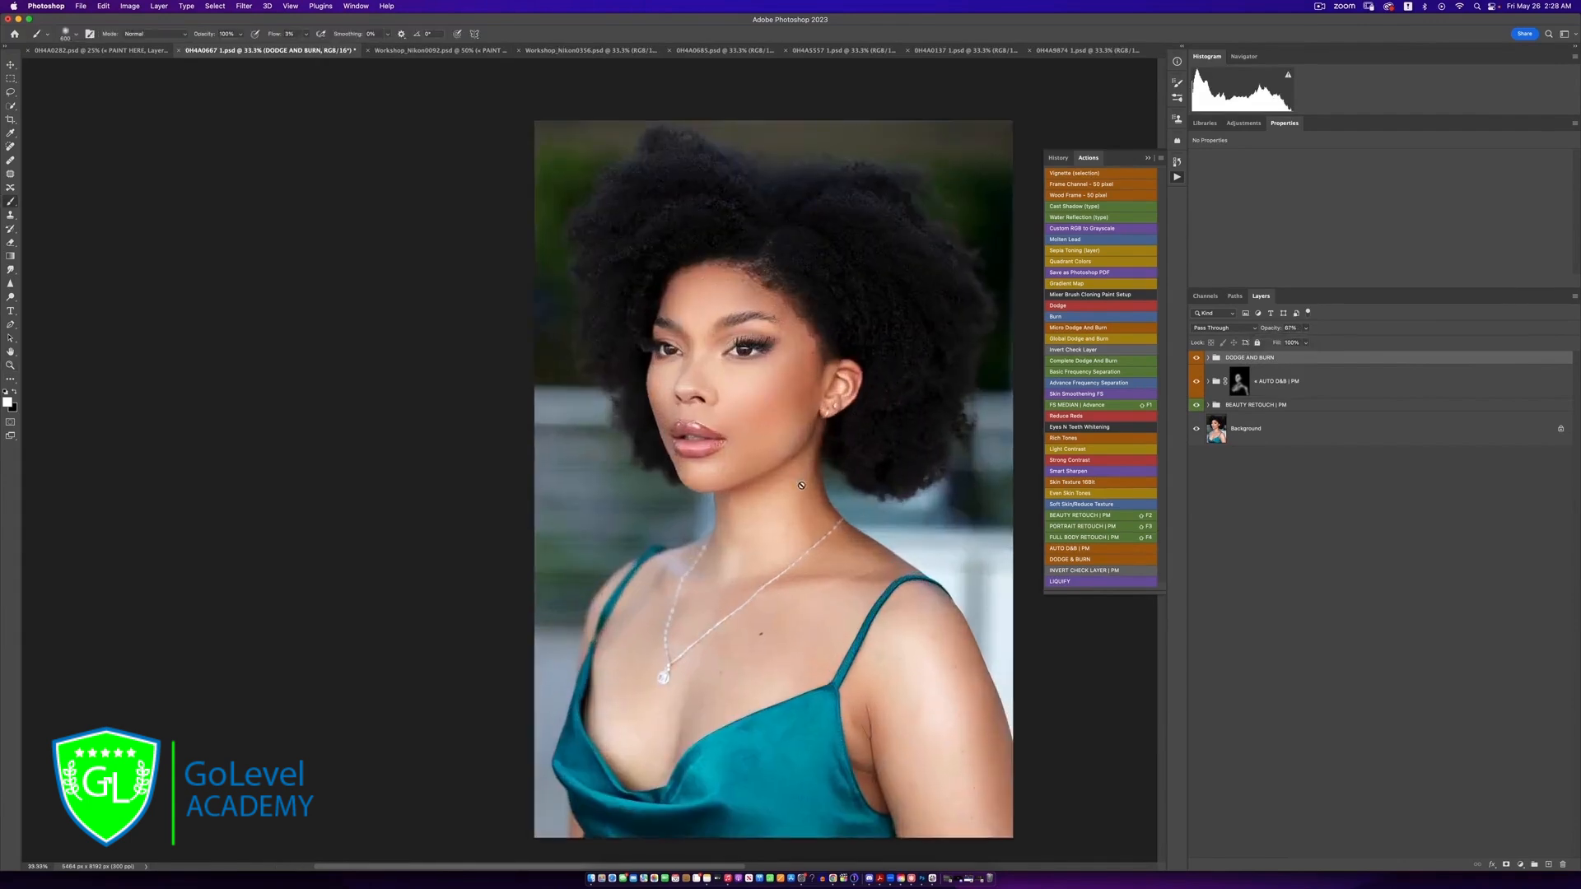
pyautogui.moveTo(790, 490); pyautogui.dragTo(749, 457)
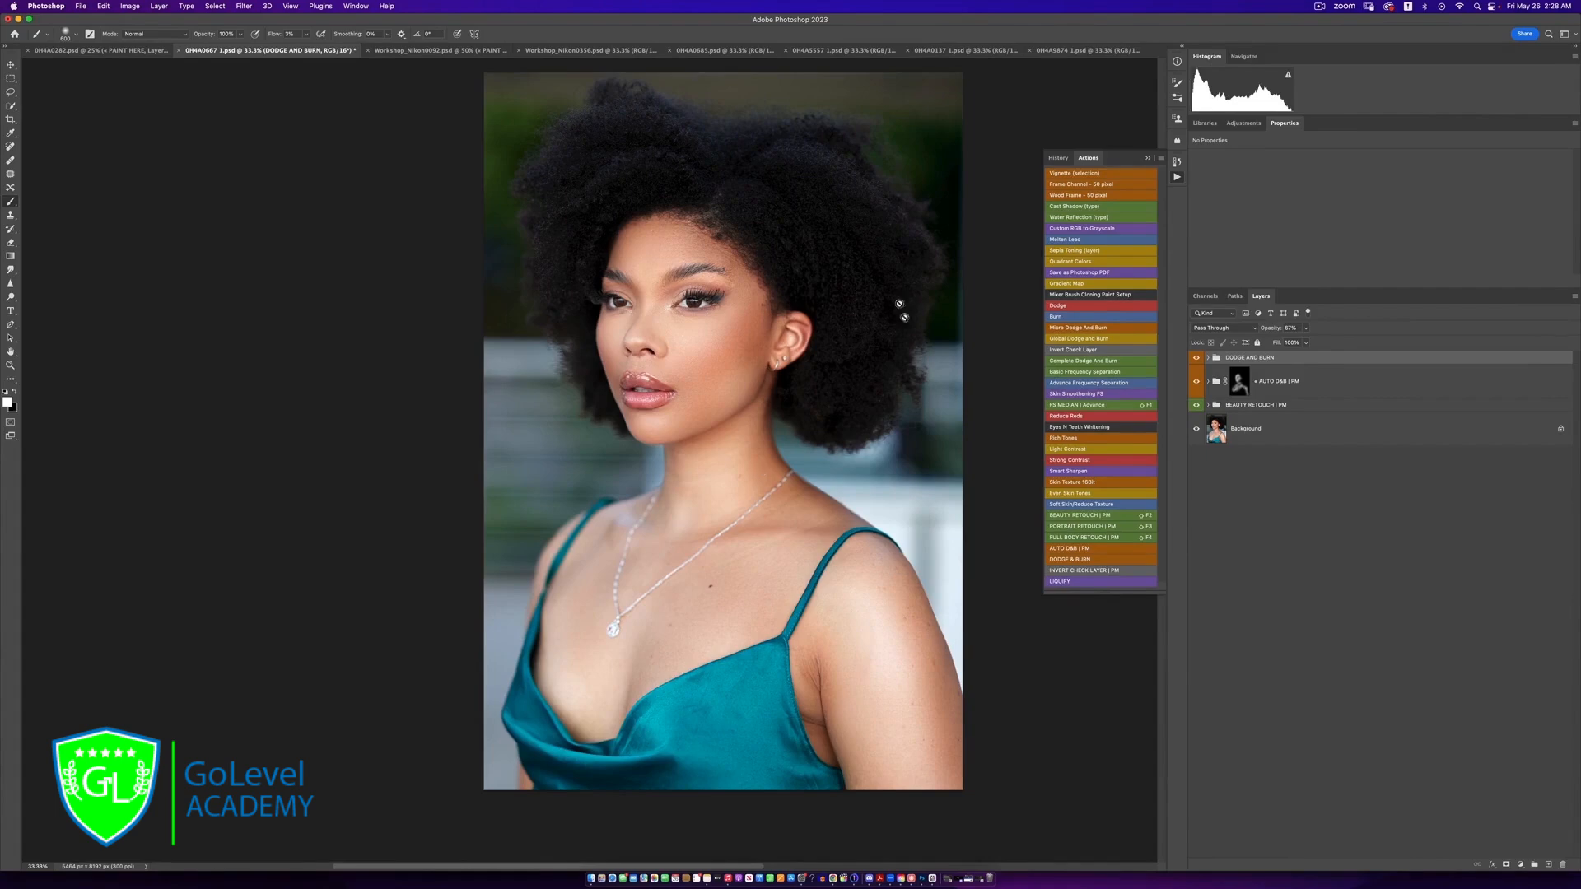
pyautogui.keyDown('alt'); pyautogui.click(1197, 429); pyautogui.keyUp('alt')
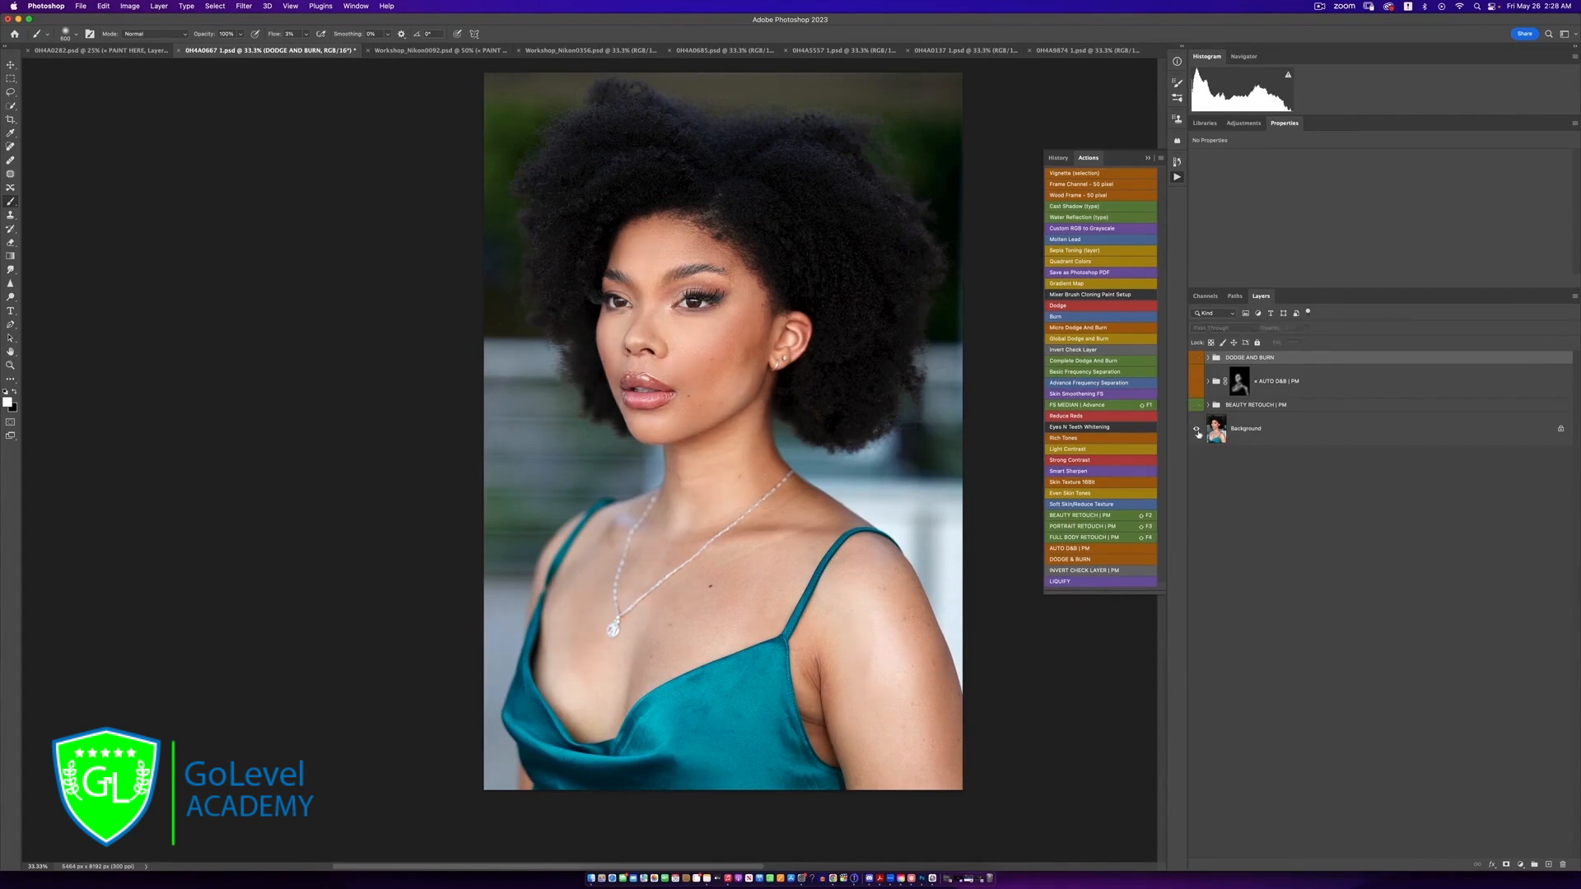
pyautogui.keyDown('alt'); pyautogui.click(1197, 429); pyautogui.keyUp('alt')
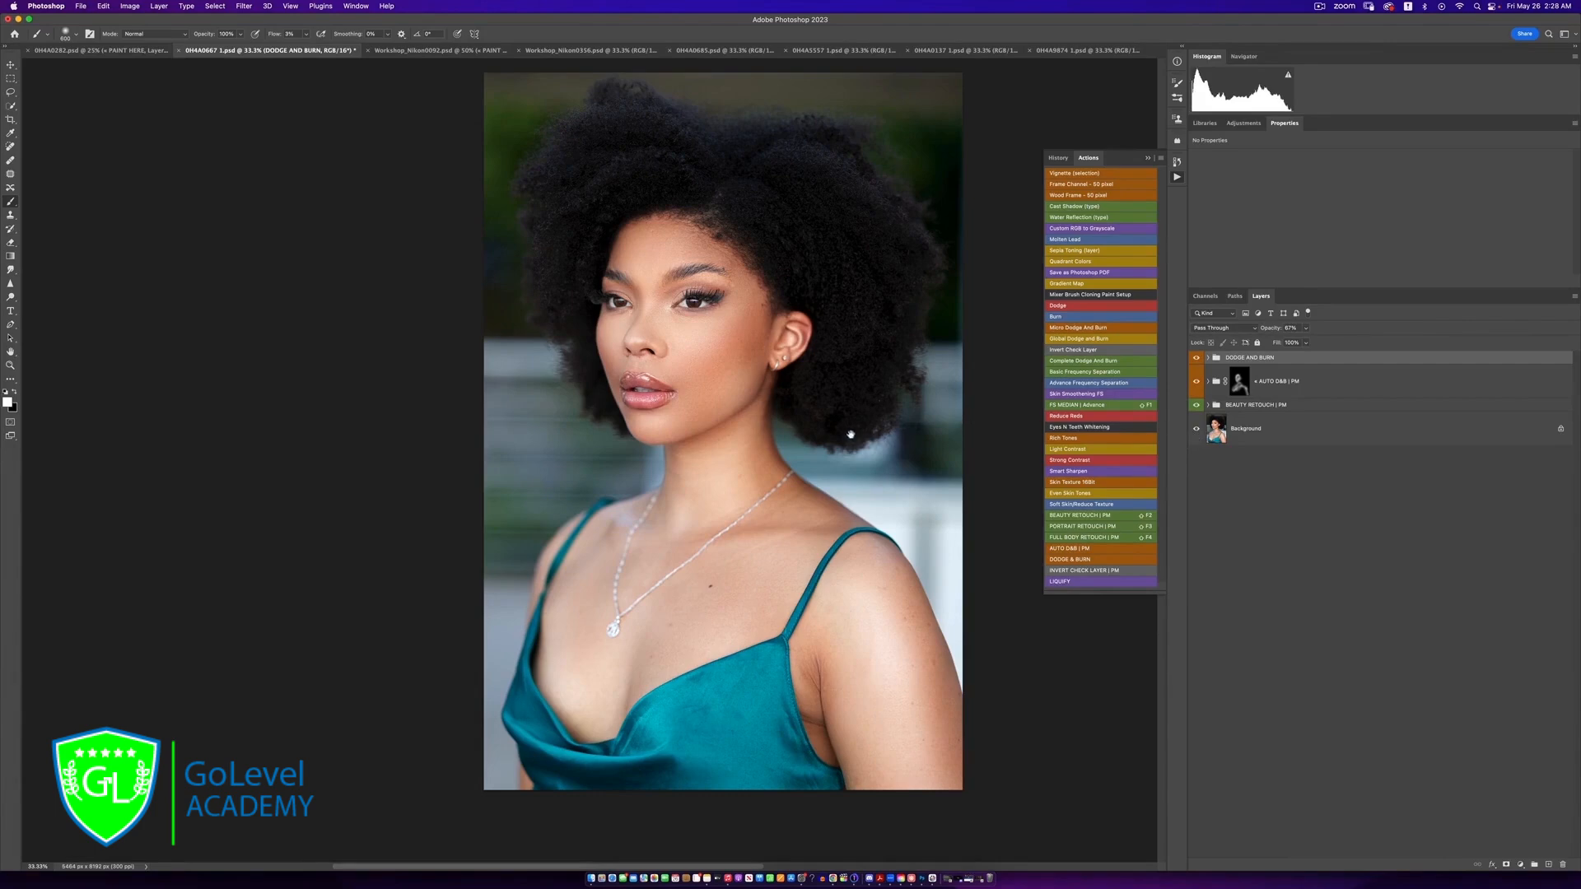